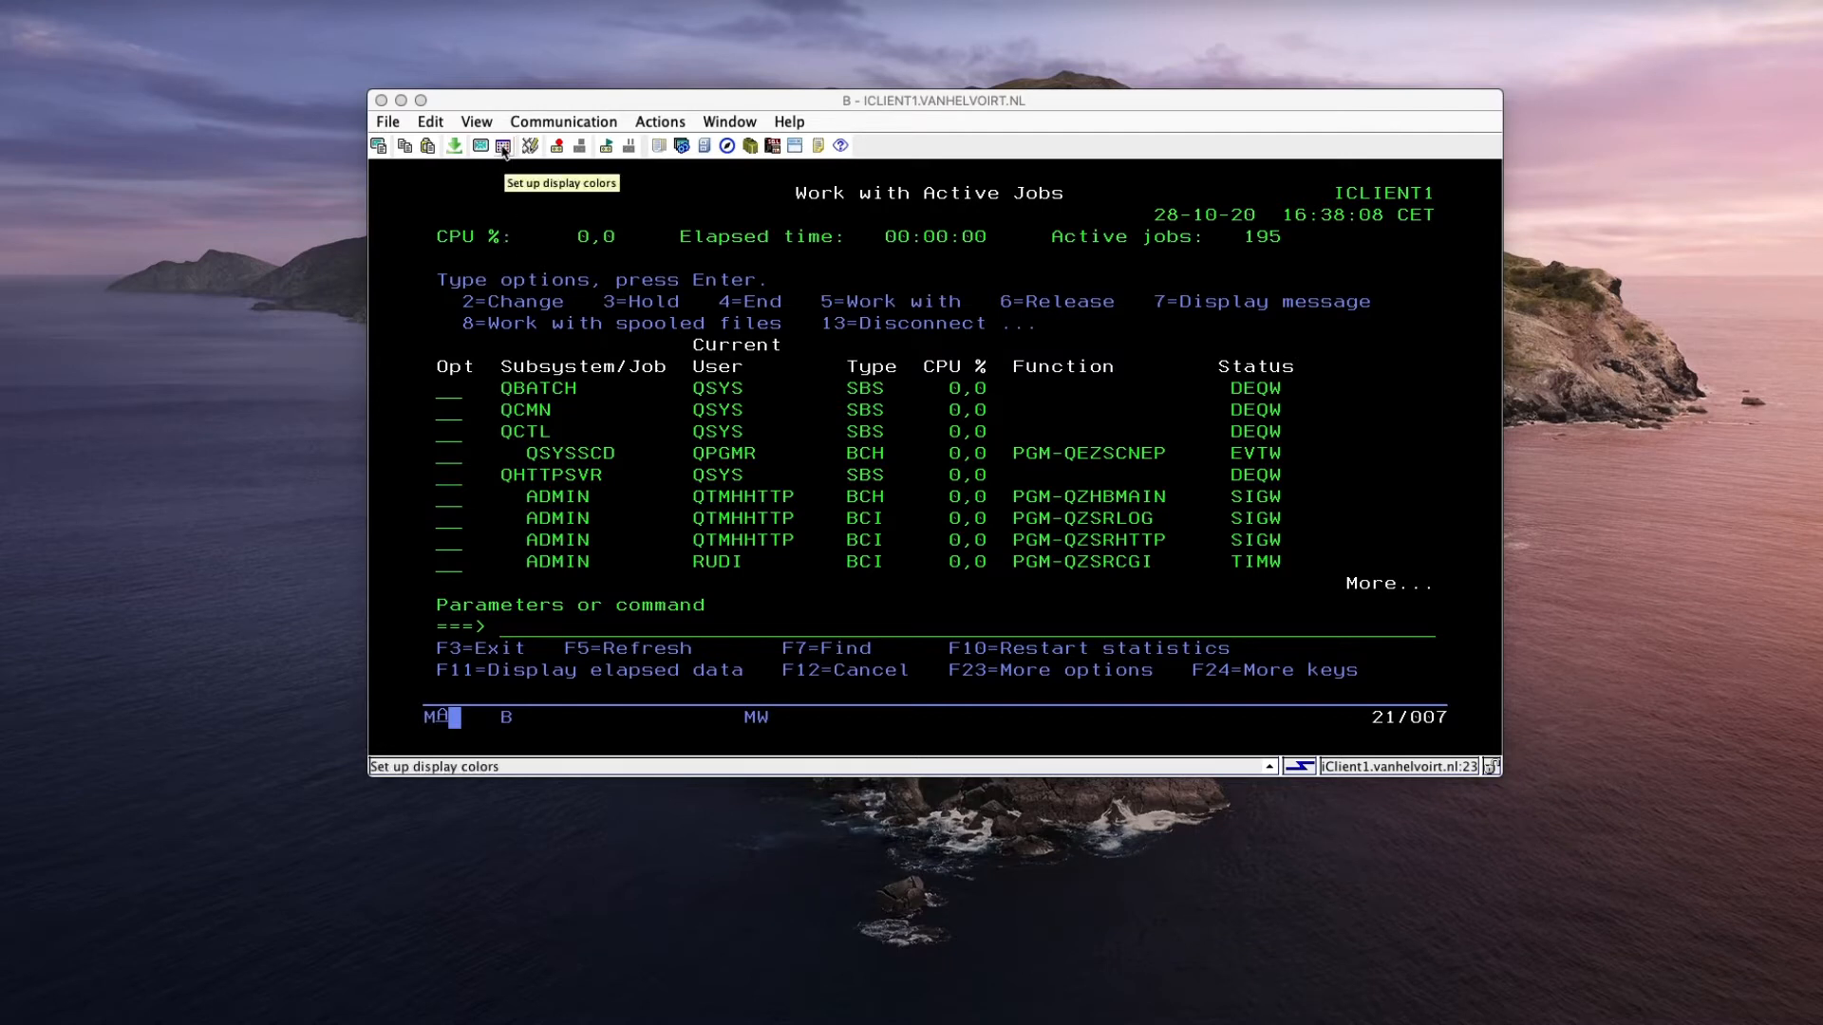
Open the display color settings and set the Screen Background color to White.
left_click(503, 147)
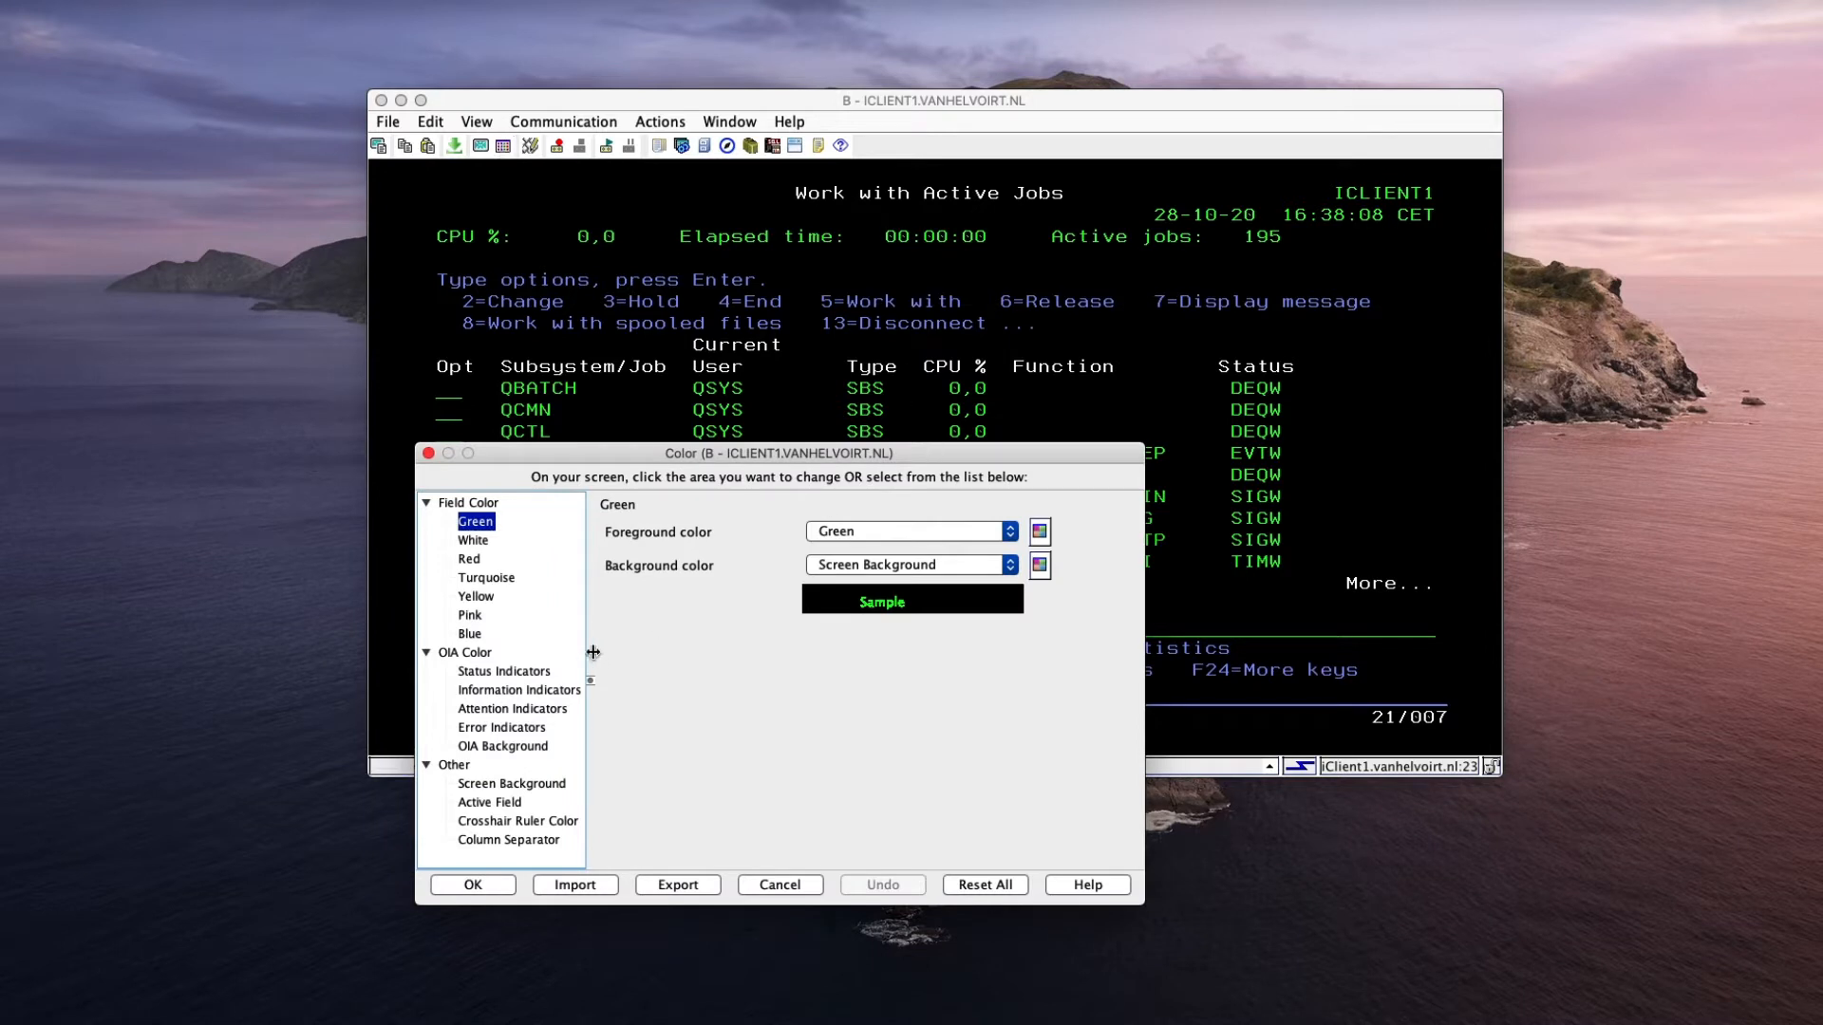
left_click(542, 785)
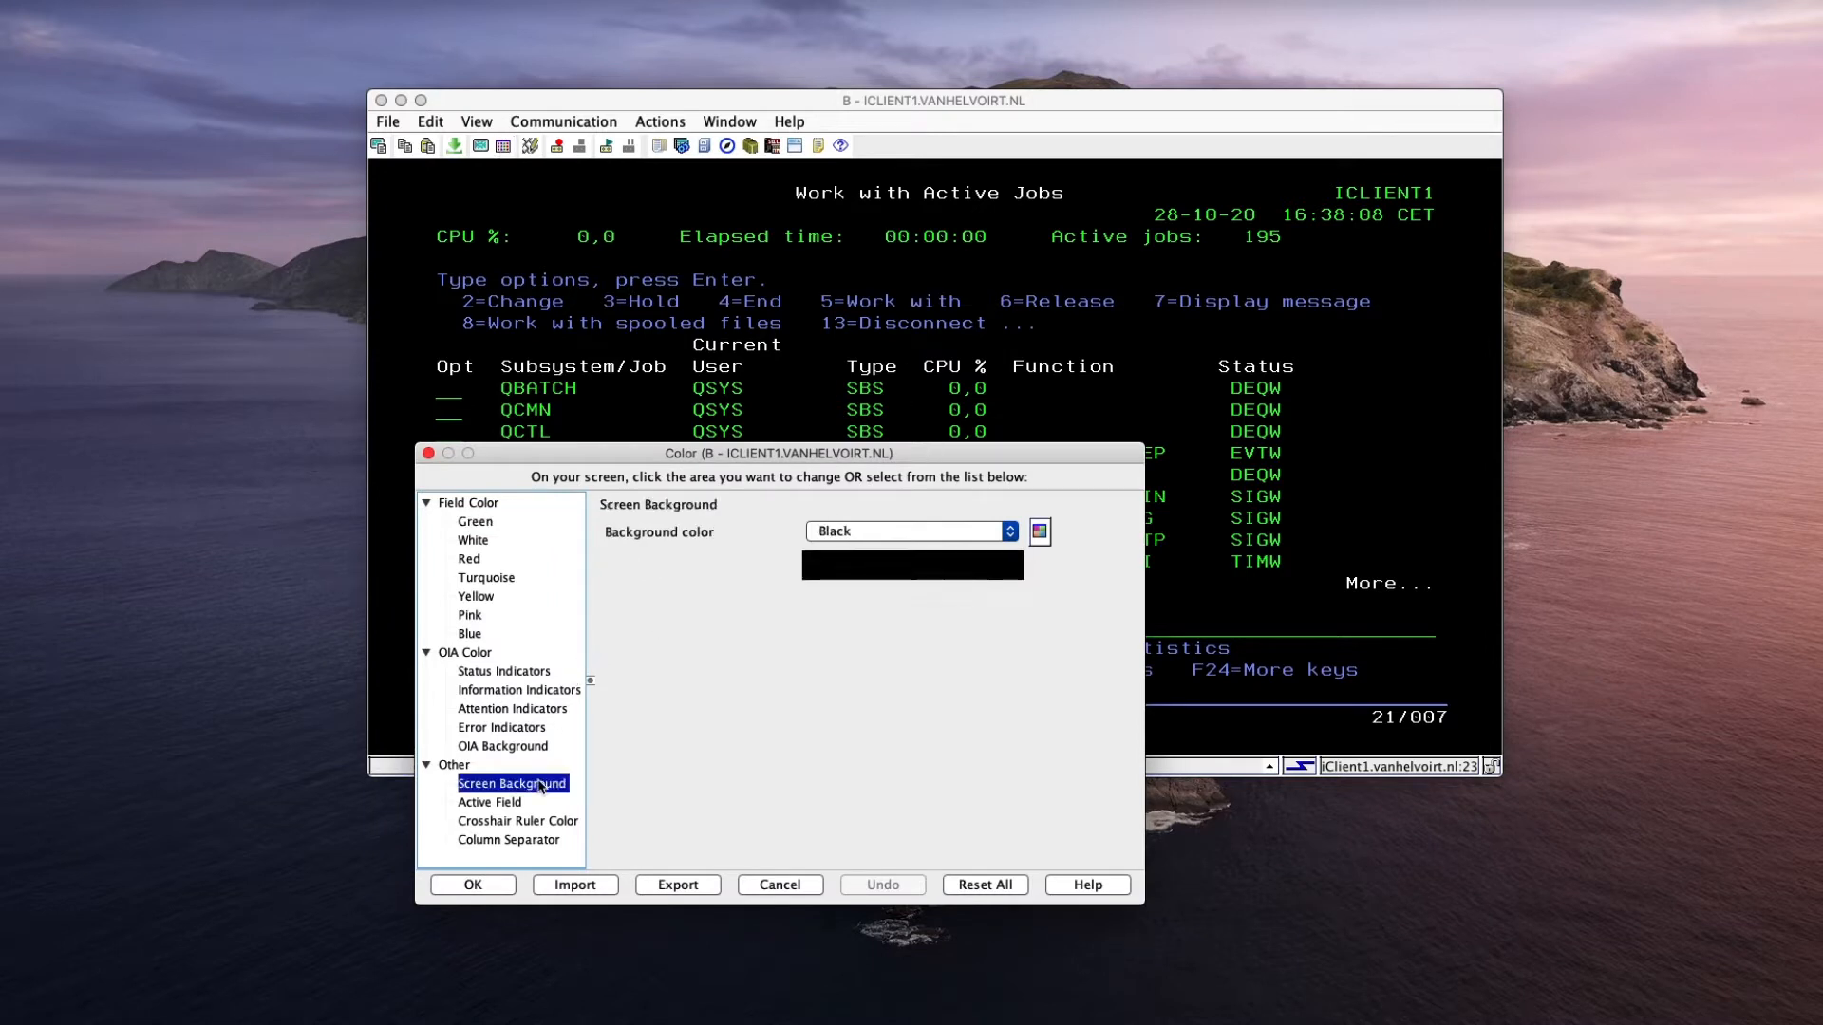
left_click(1011, 532)
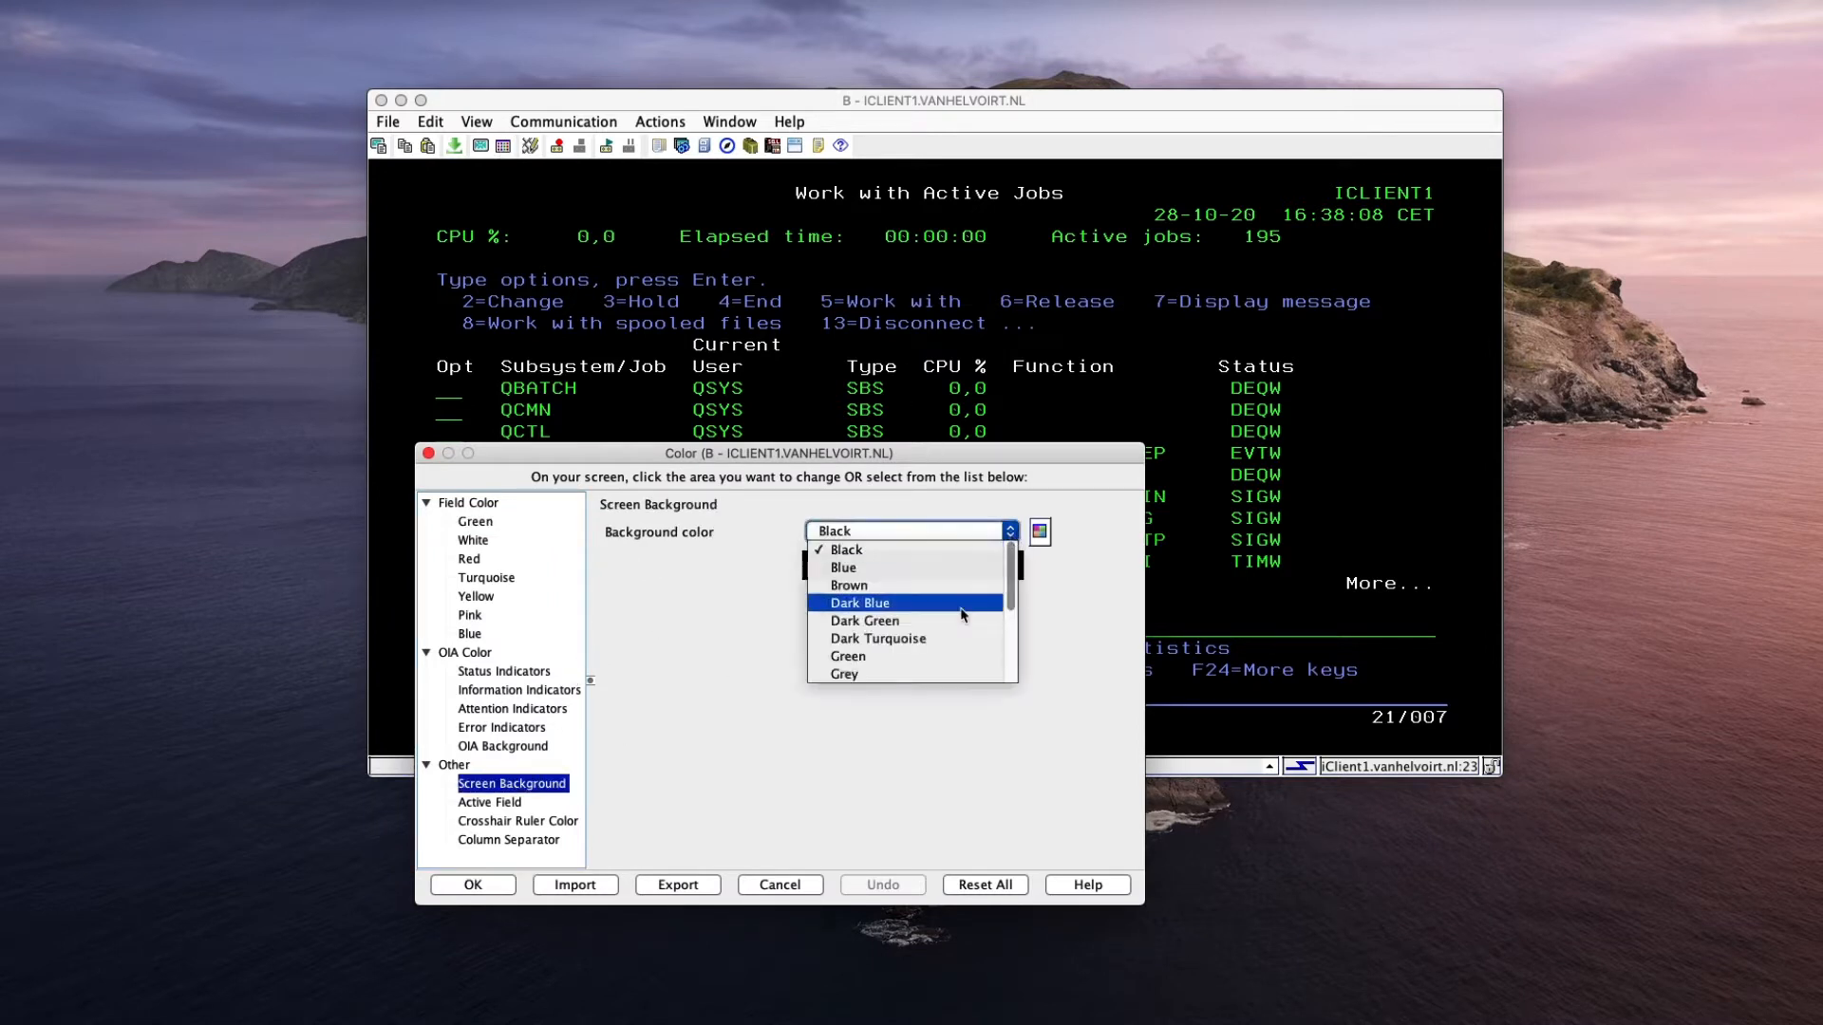
scroll(1011, 596, "down", 3)
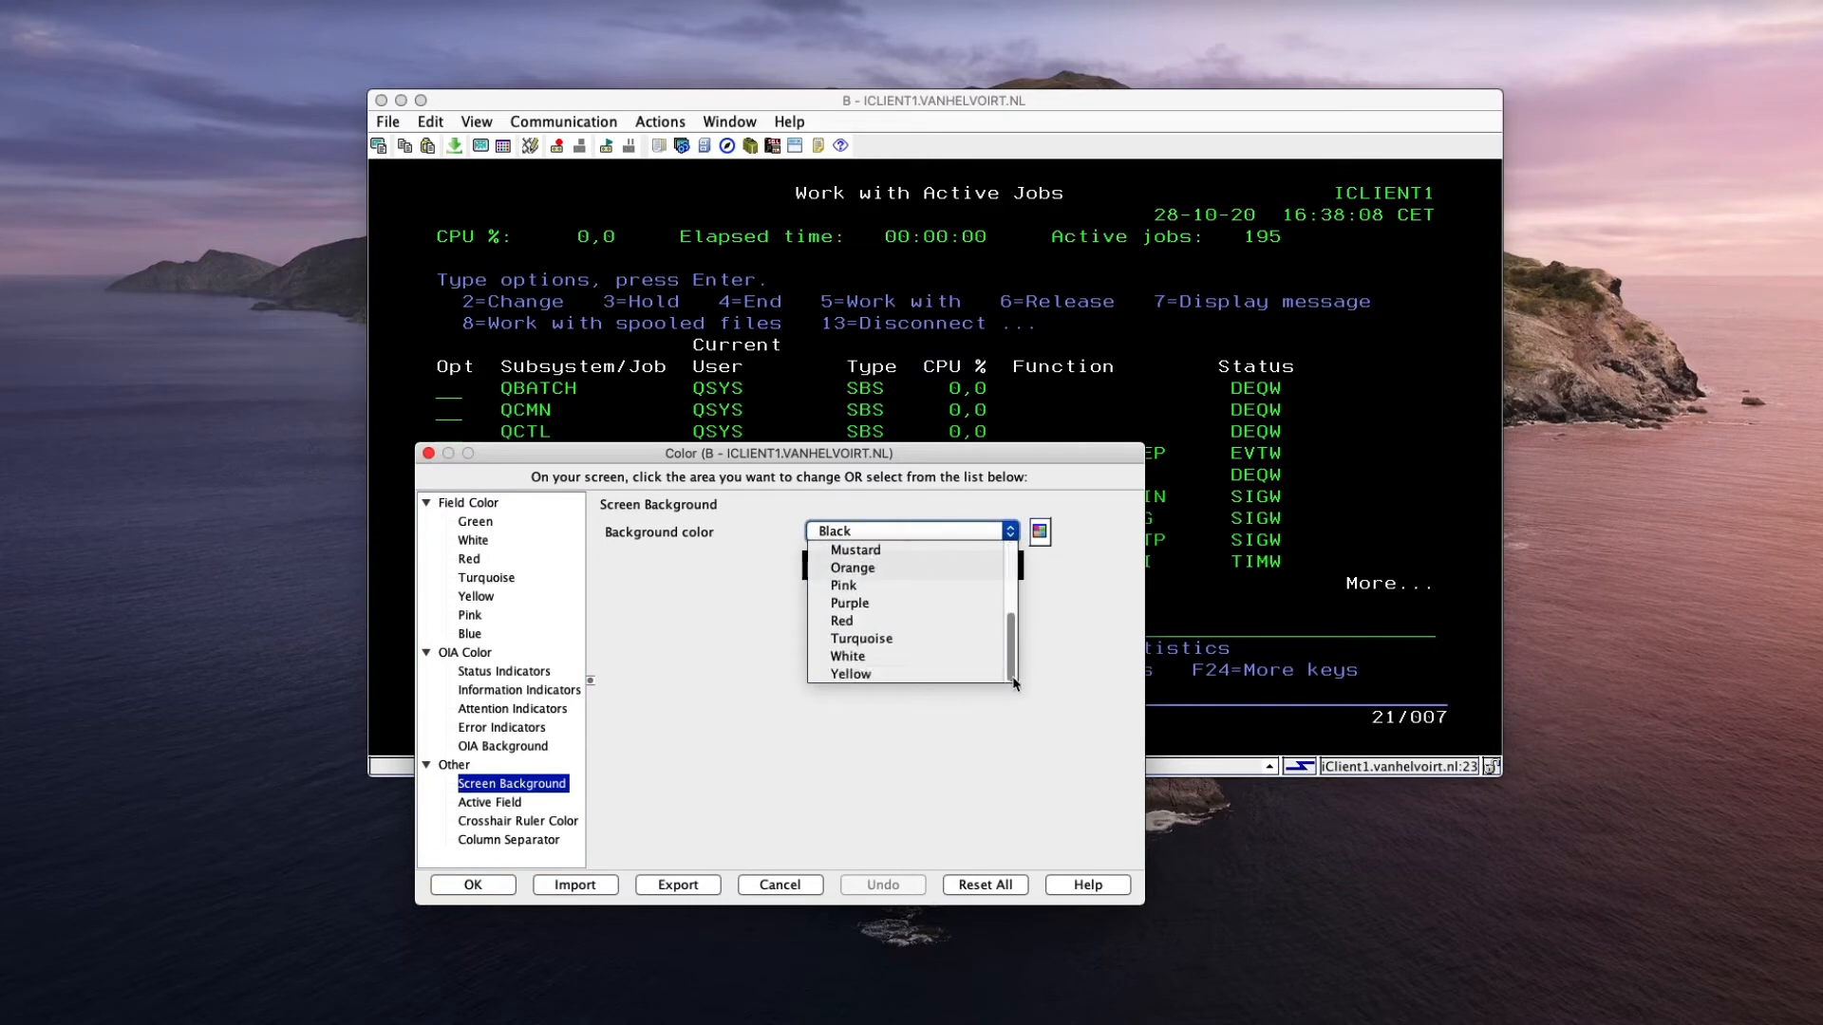
left_click(896, 656)
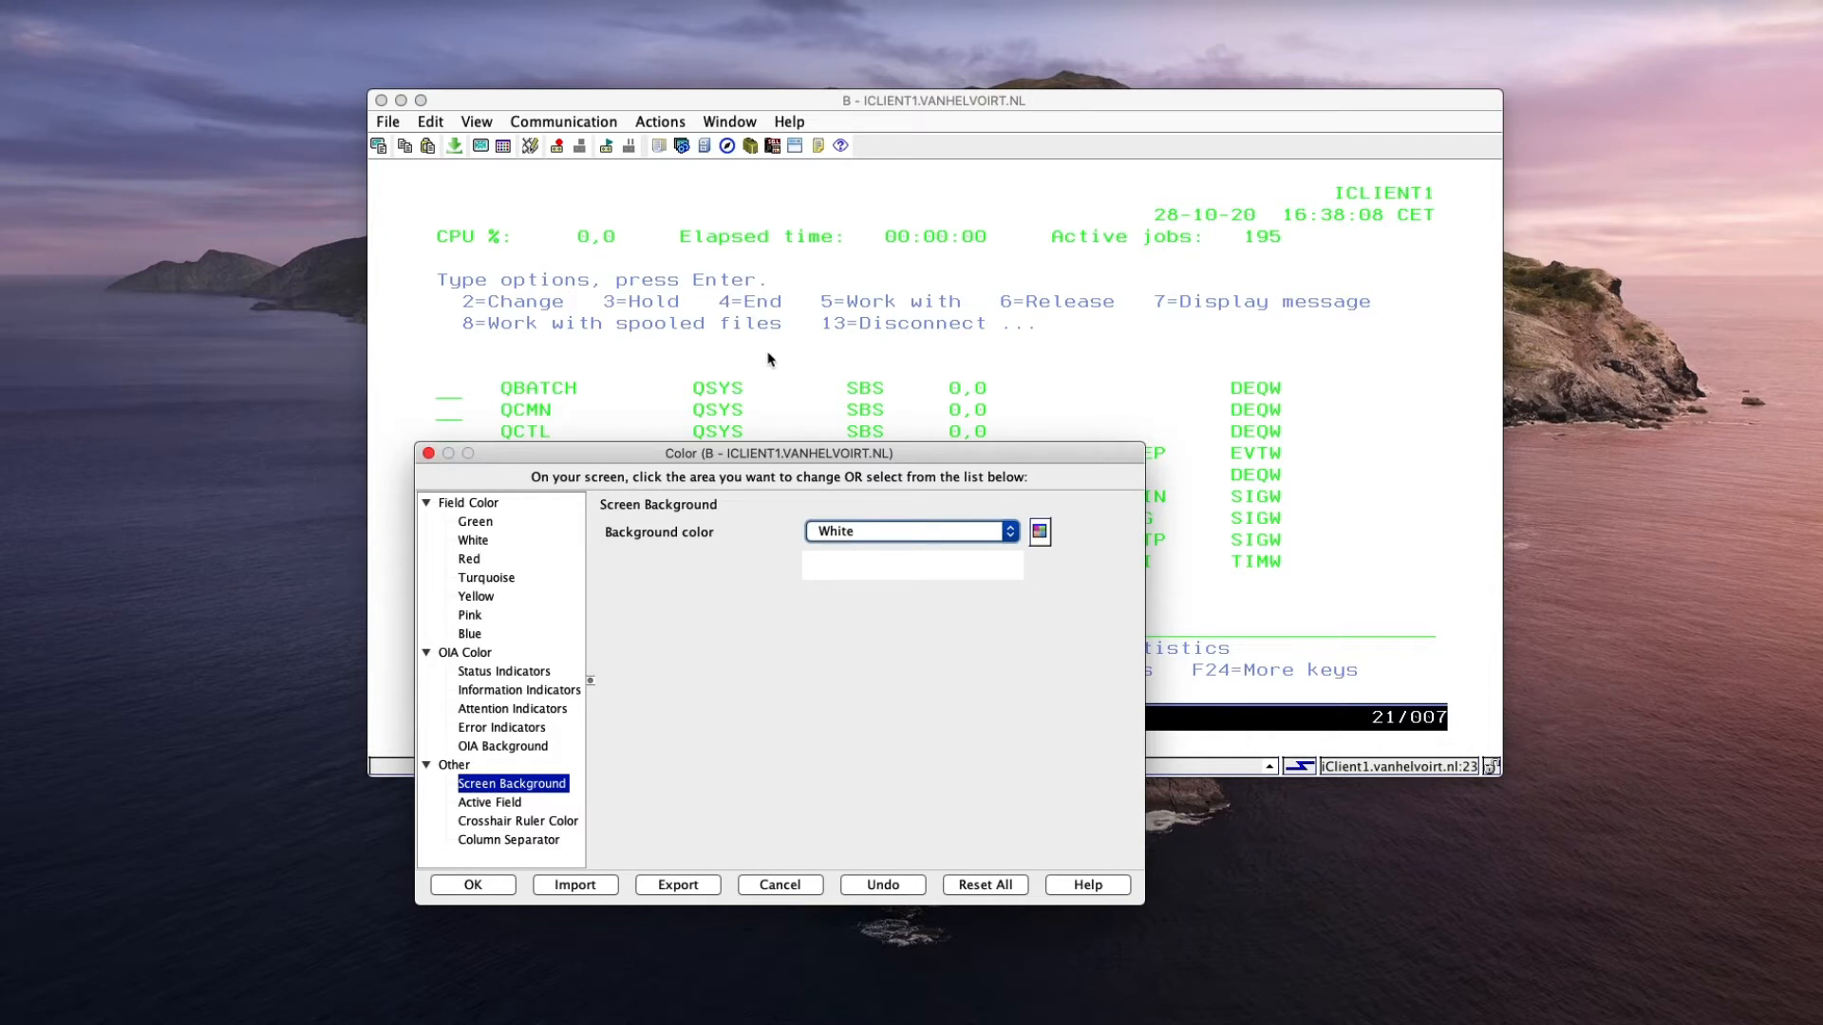
Set the foreground color of the Green field to Black and of the White field to Red.
left_click(484, 522)
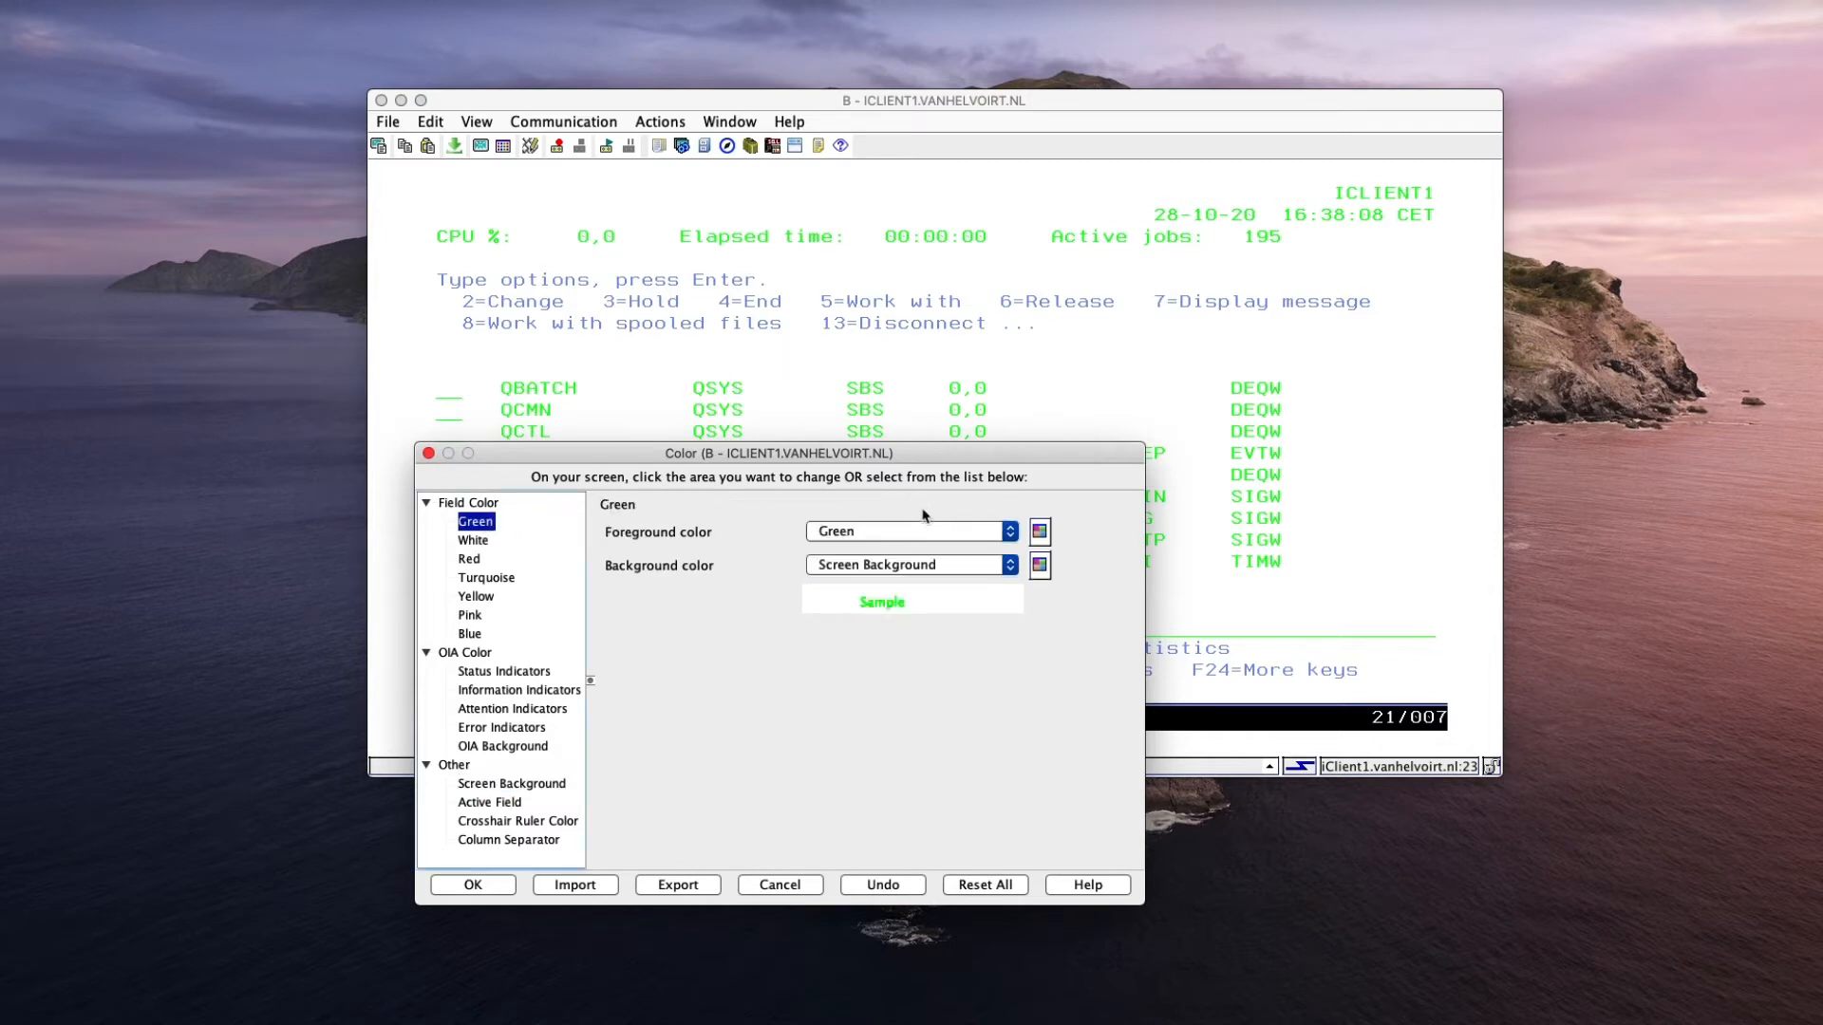
left_click(1009, 532)
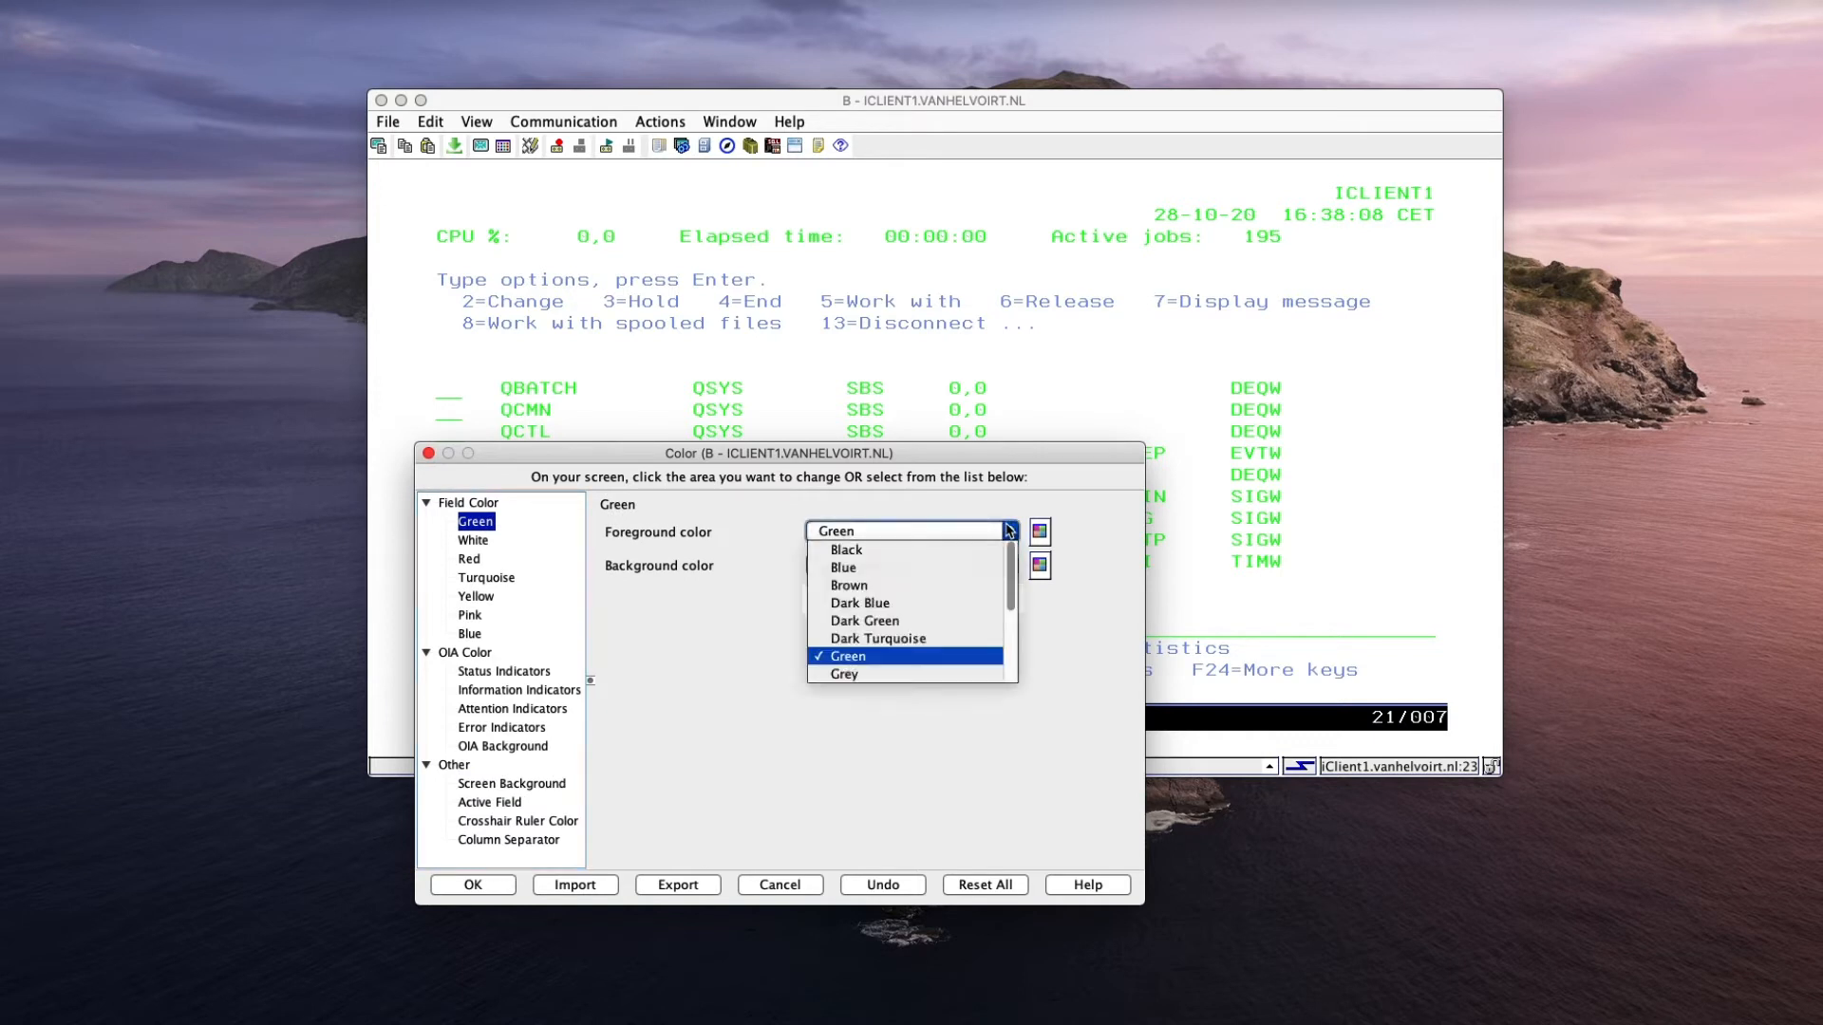
left_click(952, 554)
left_click(472, 542)
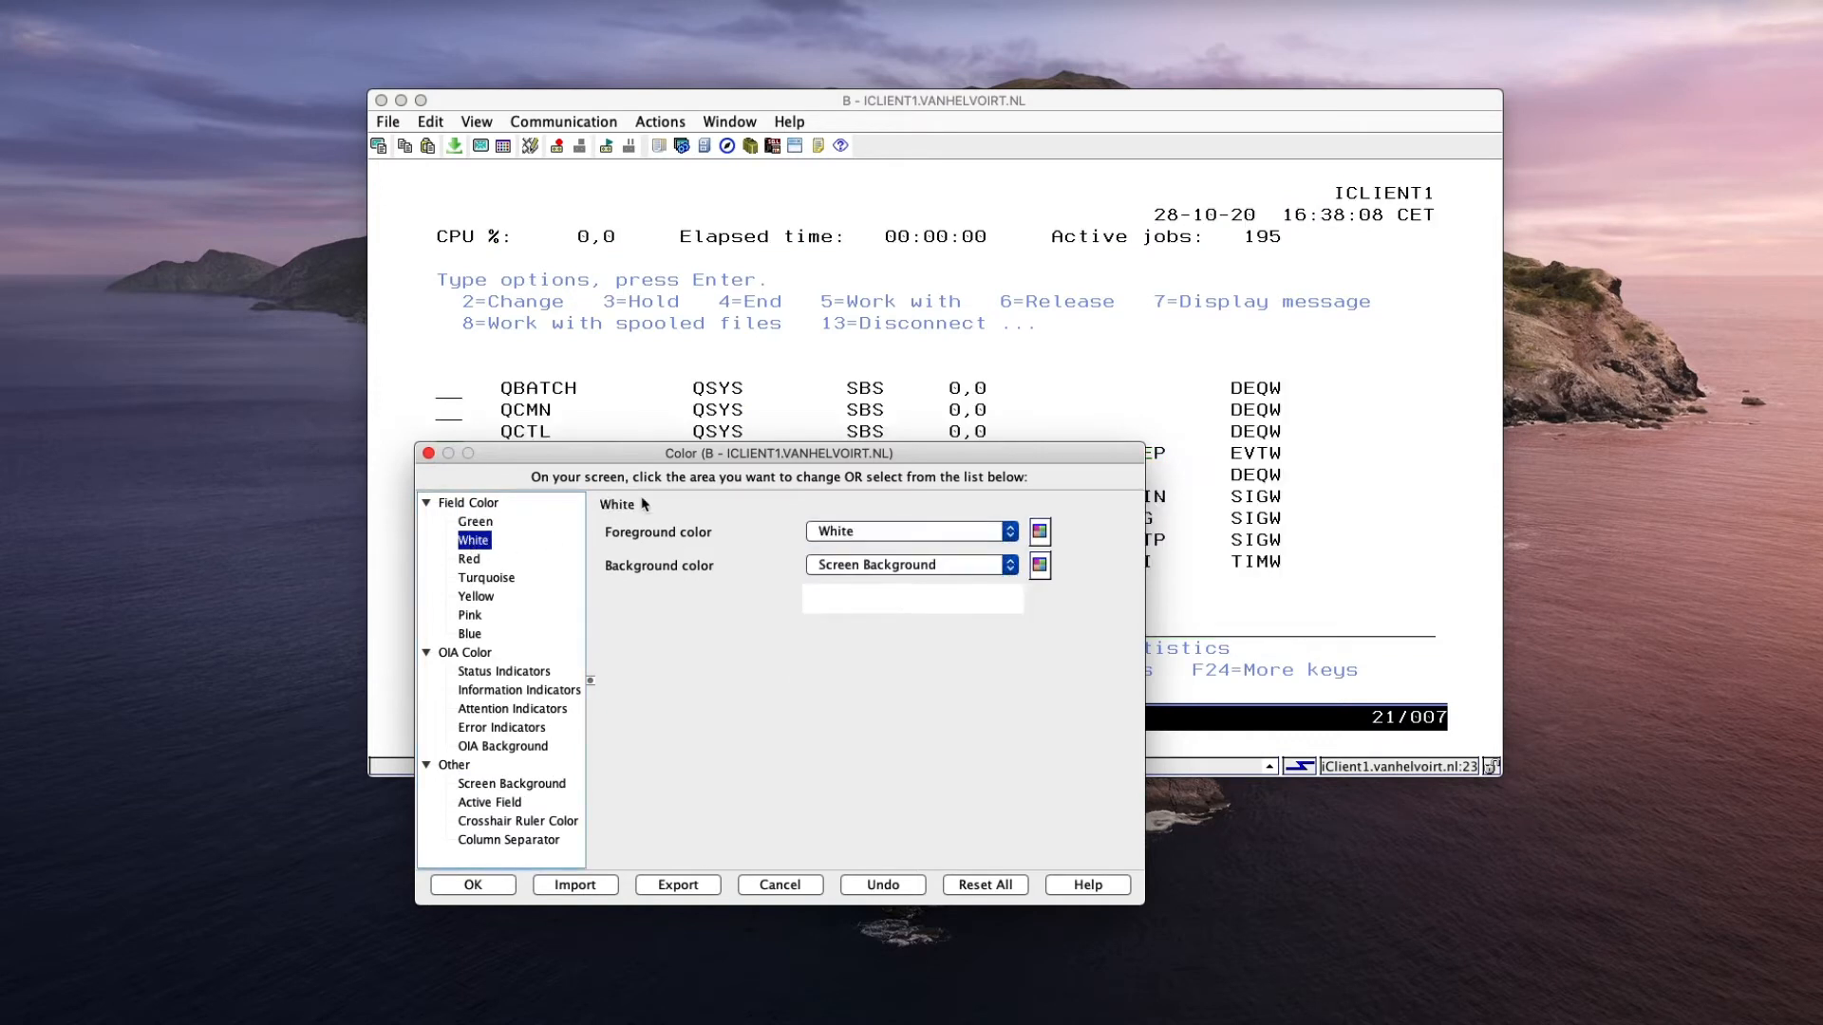
left_click(1009, 533)
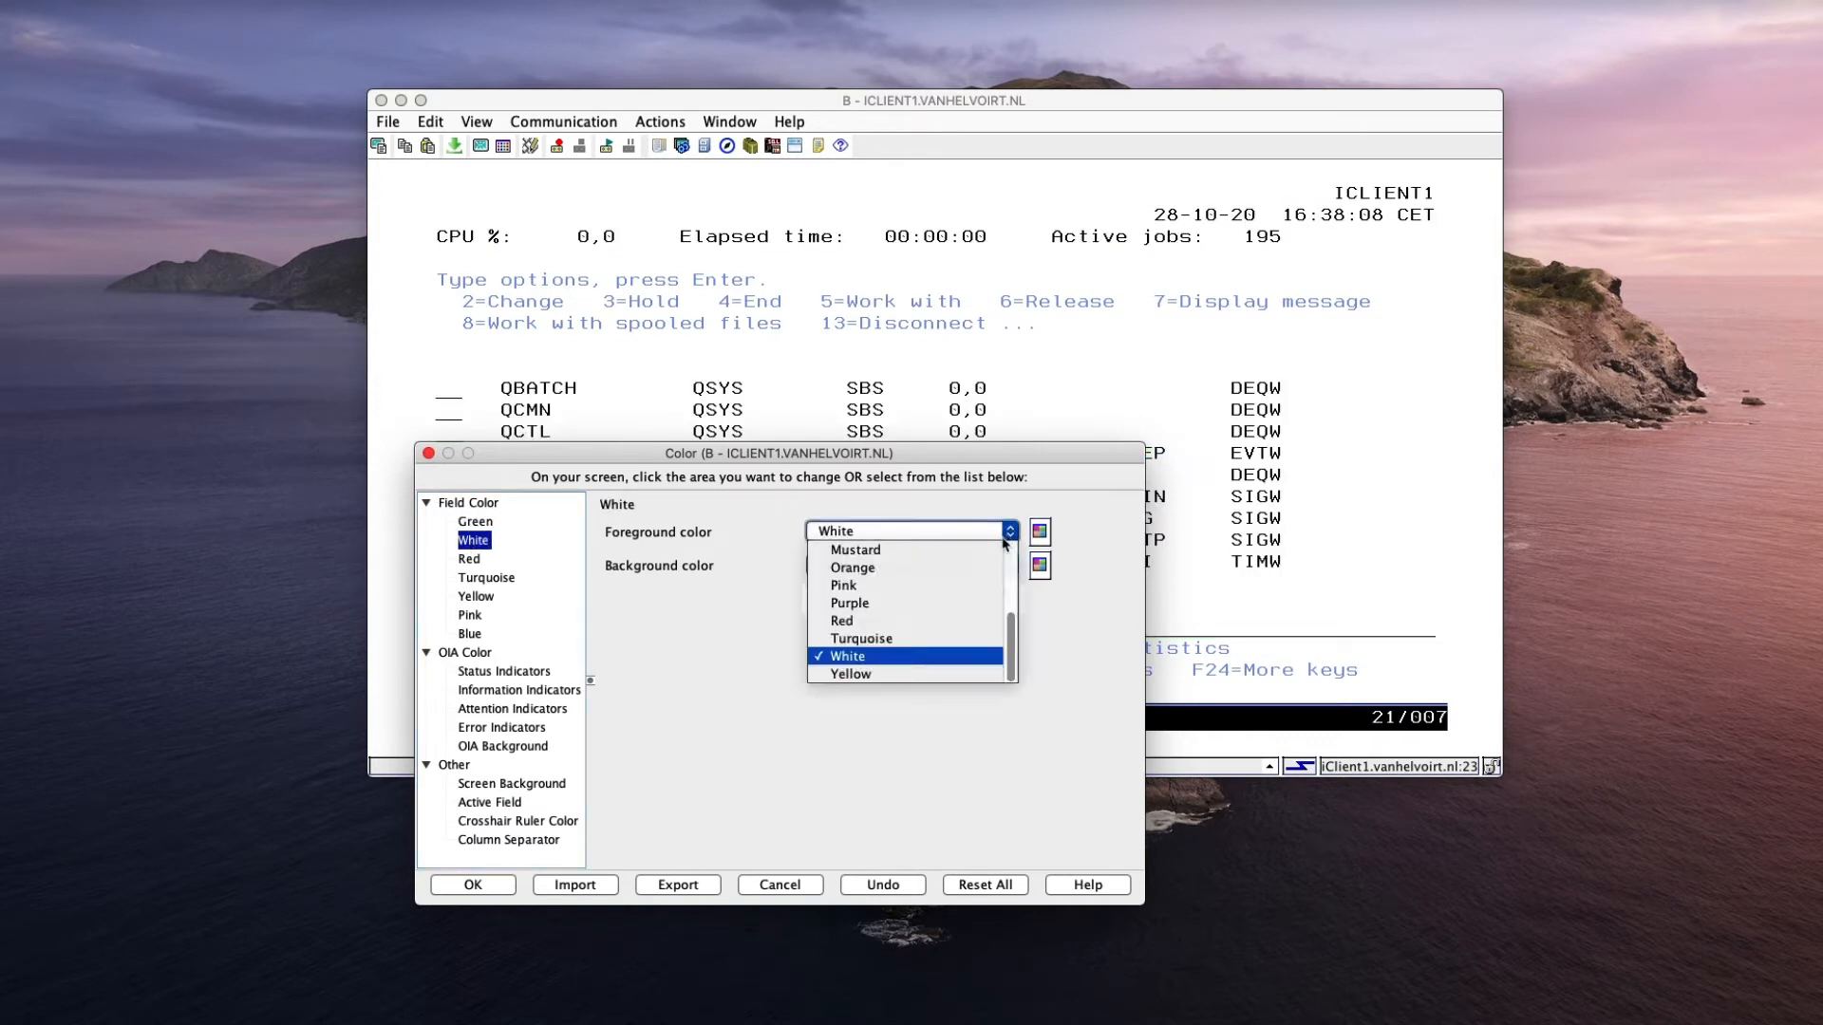
left_click(886, 622)
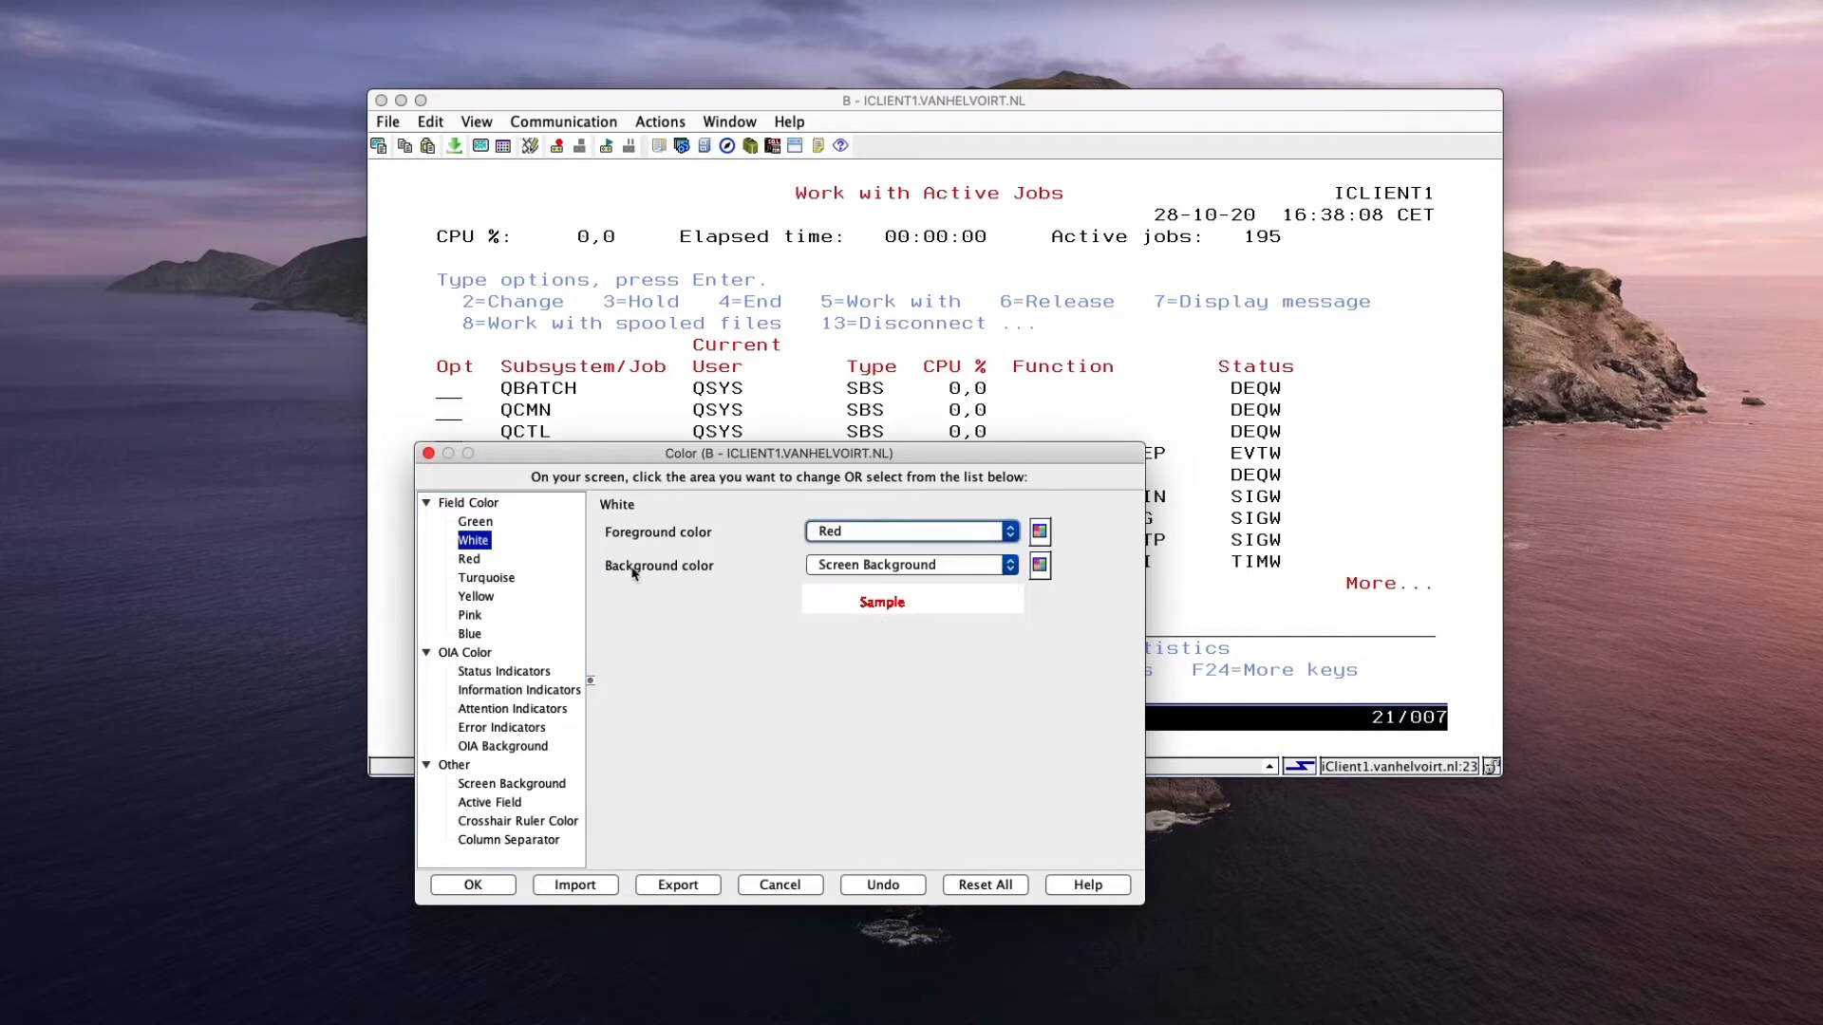
Set the foreground color of the Turquoise field to Dark Blue and of the Yellow field to Orange.
left_click(472, 560)
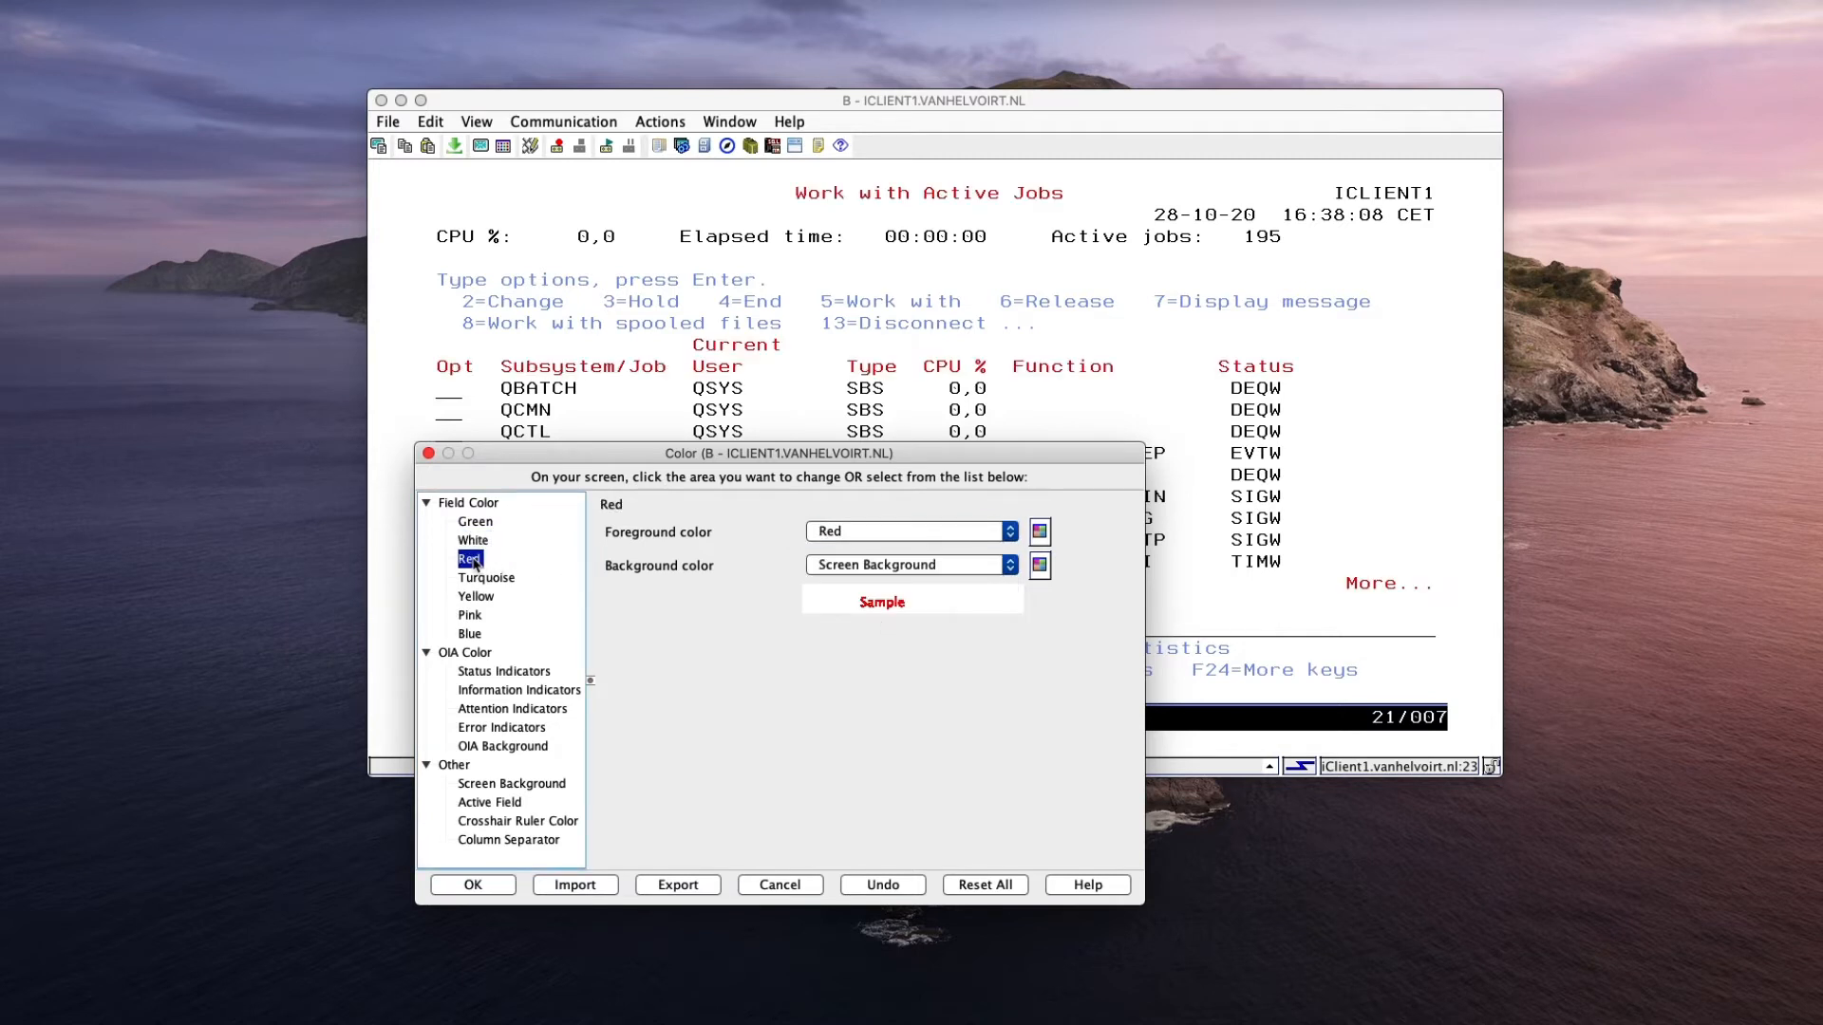
left_click(483, 579)
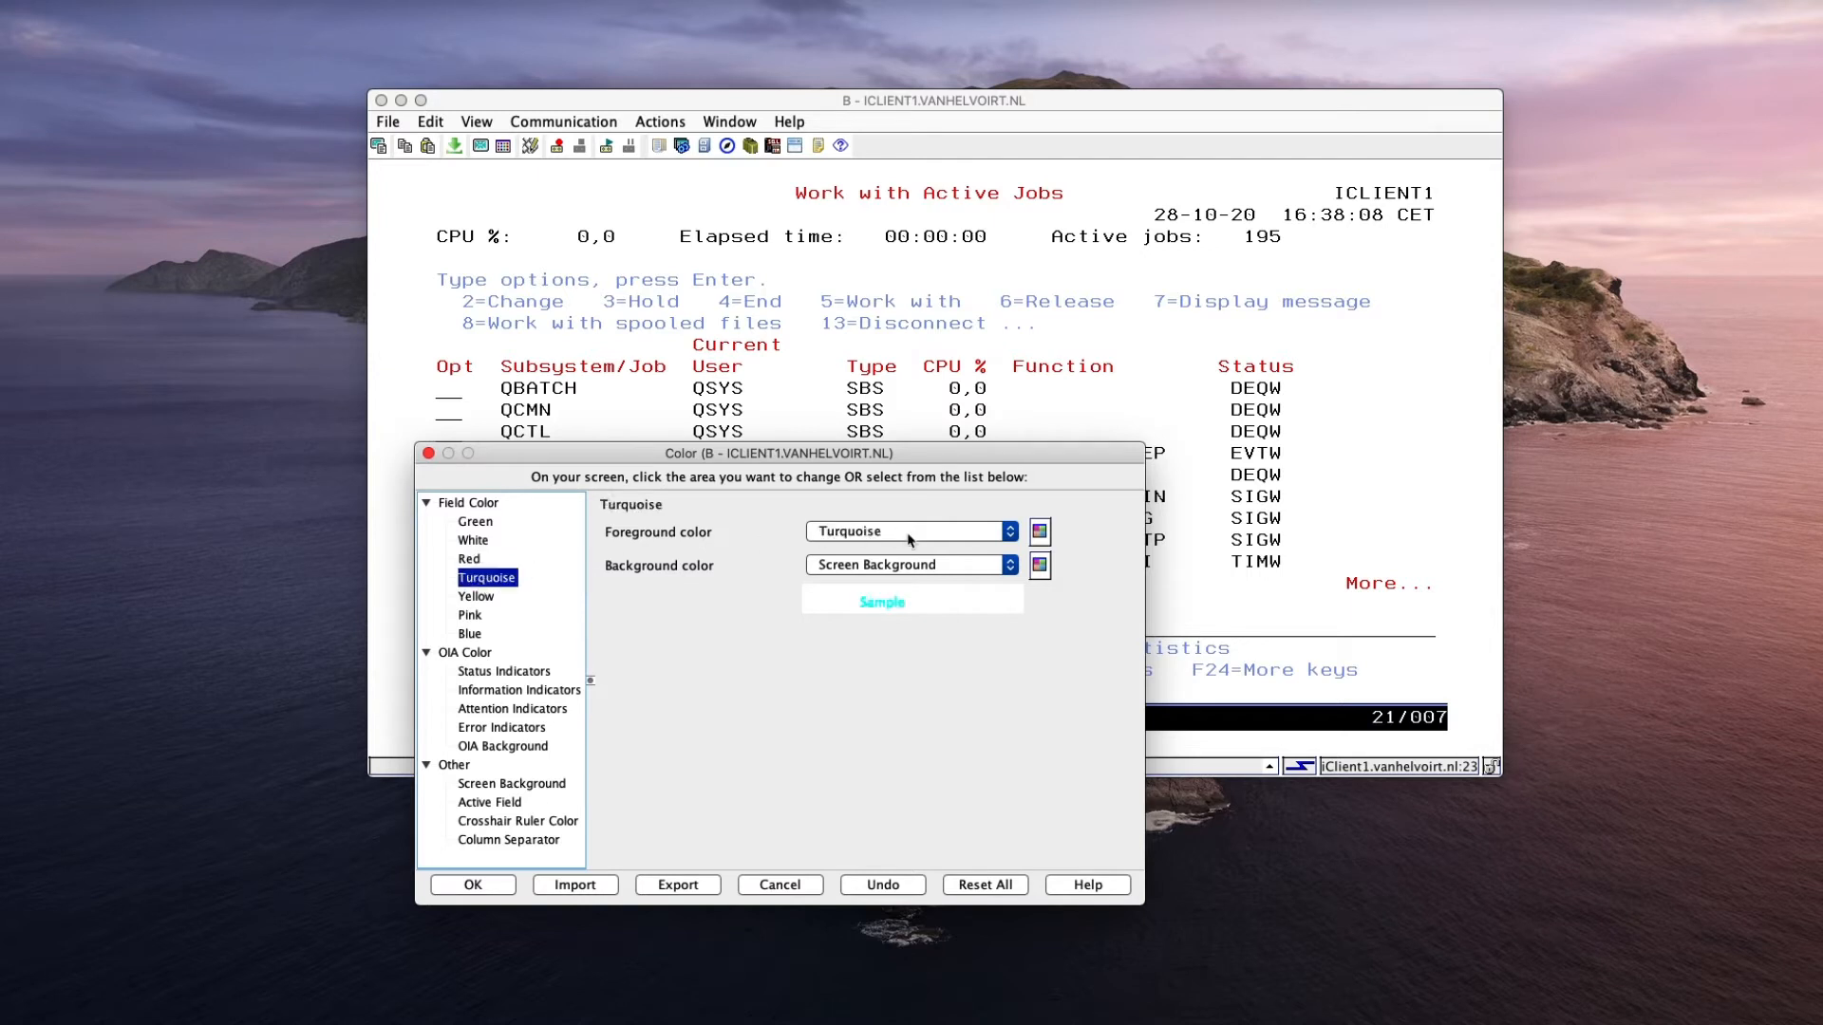
left_click(1010, 534)
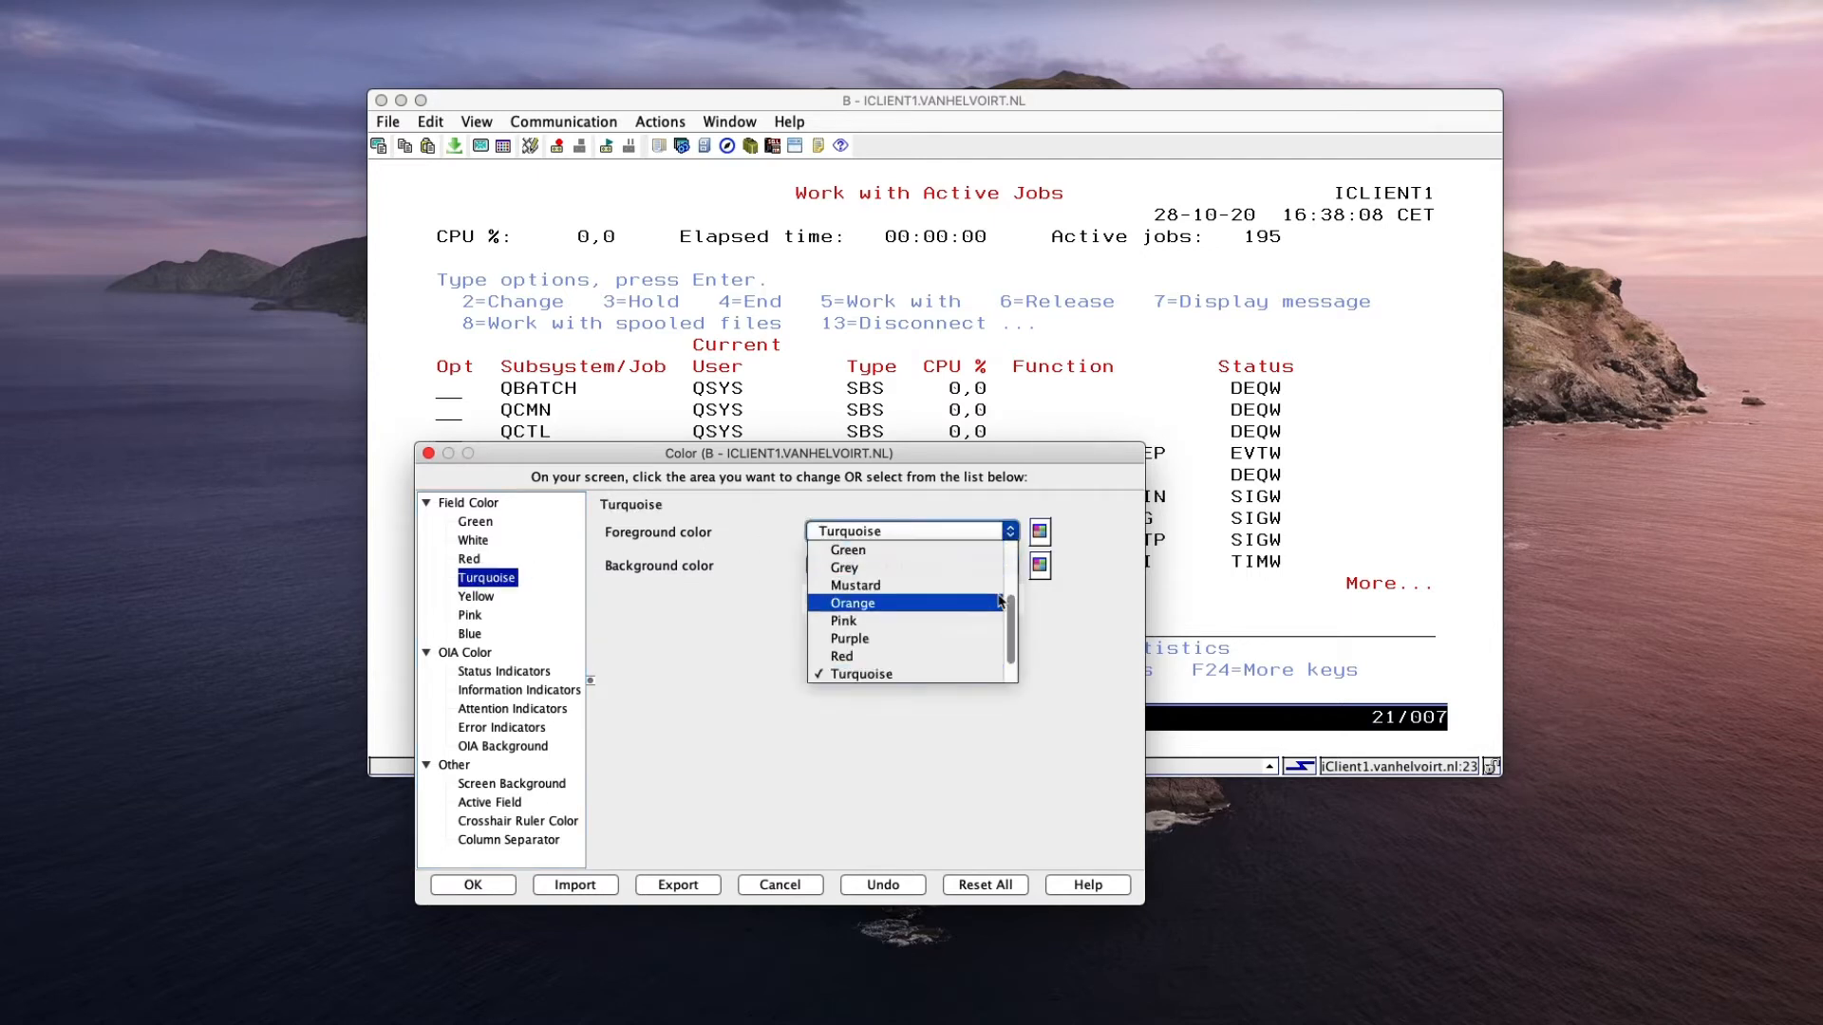
left_click_drag(1012, 608, 1013, 554)
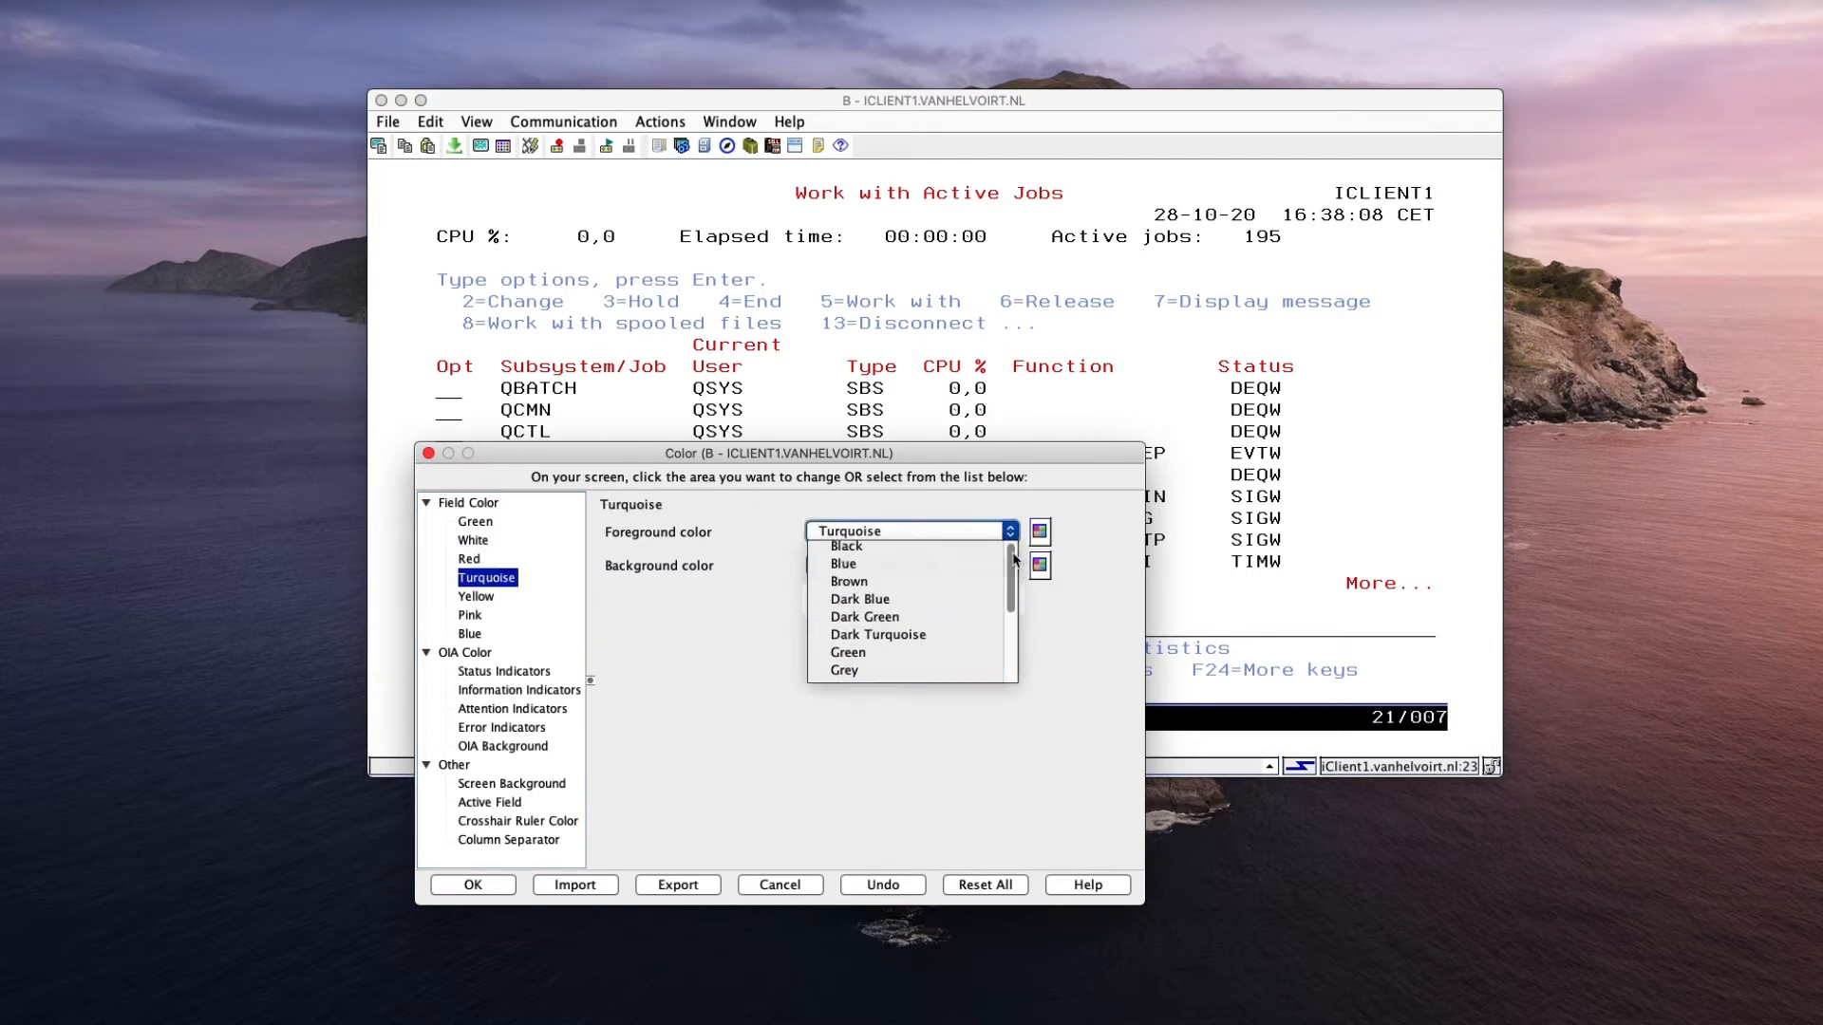
left_click(893, 600)
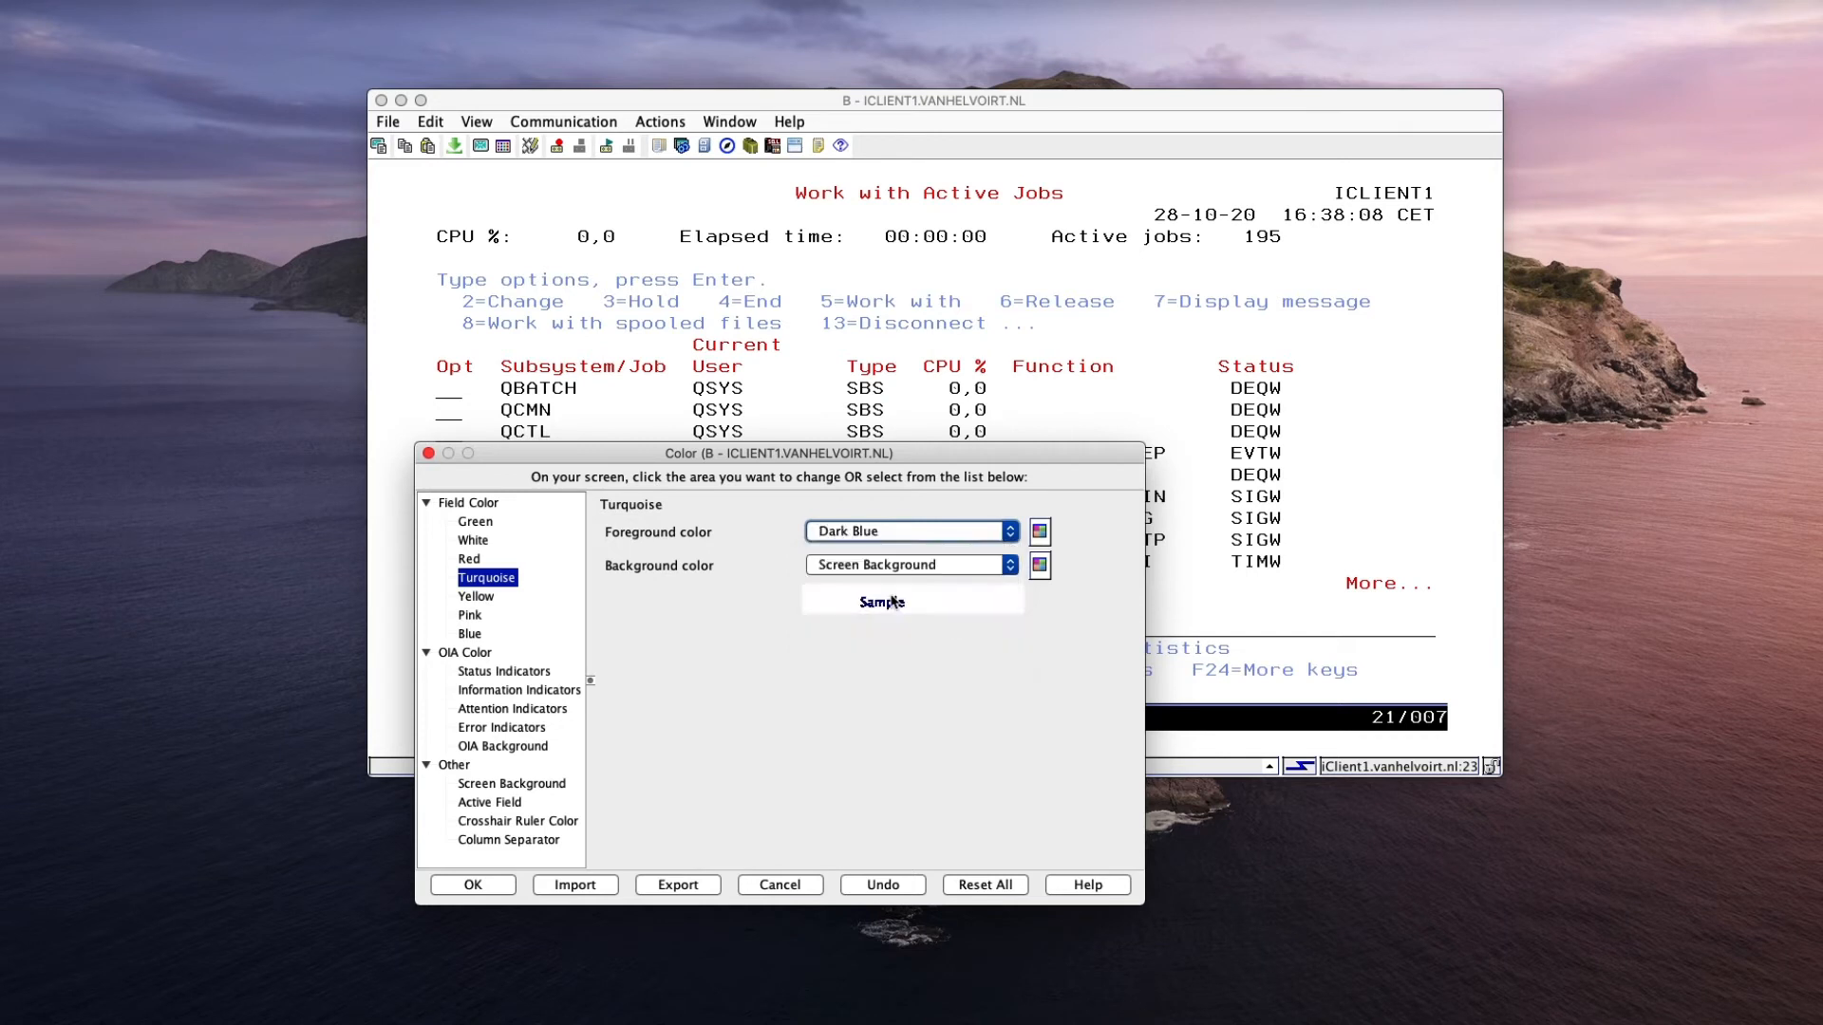
left_click(476, 598)
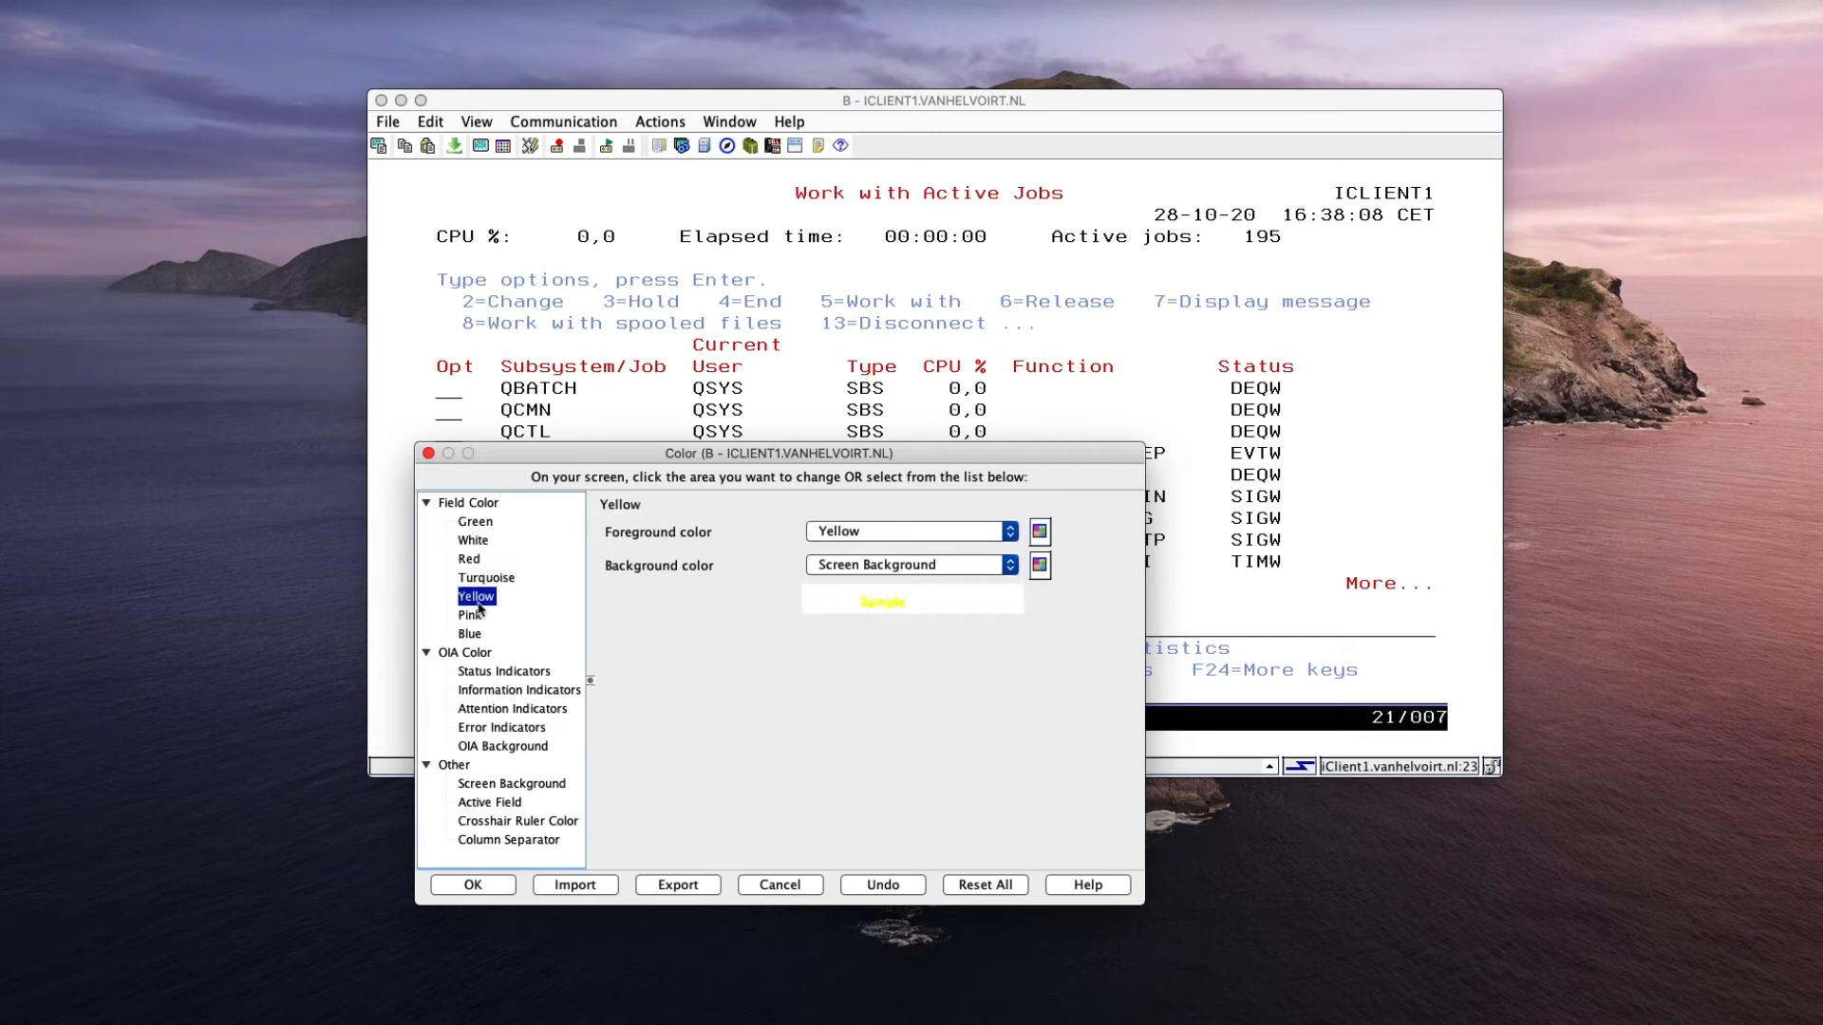
left_click(1013, 533)
left_click(897, 577)
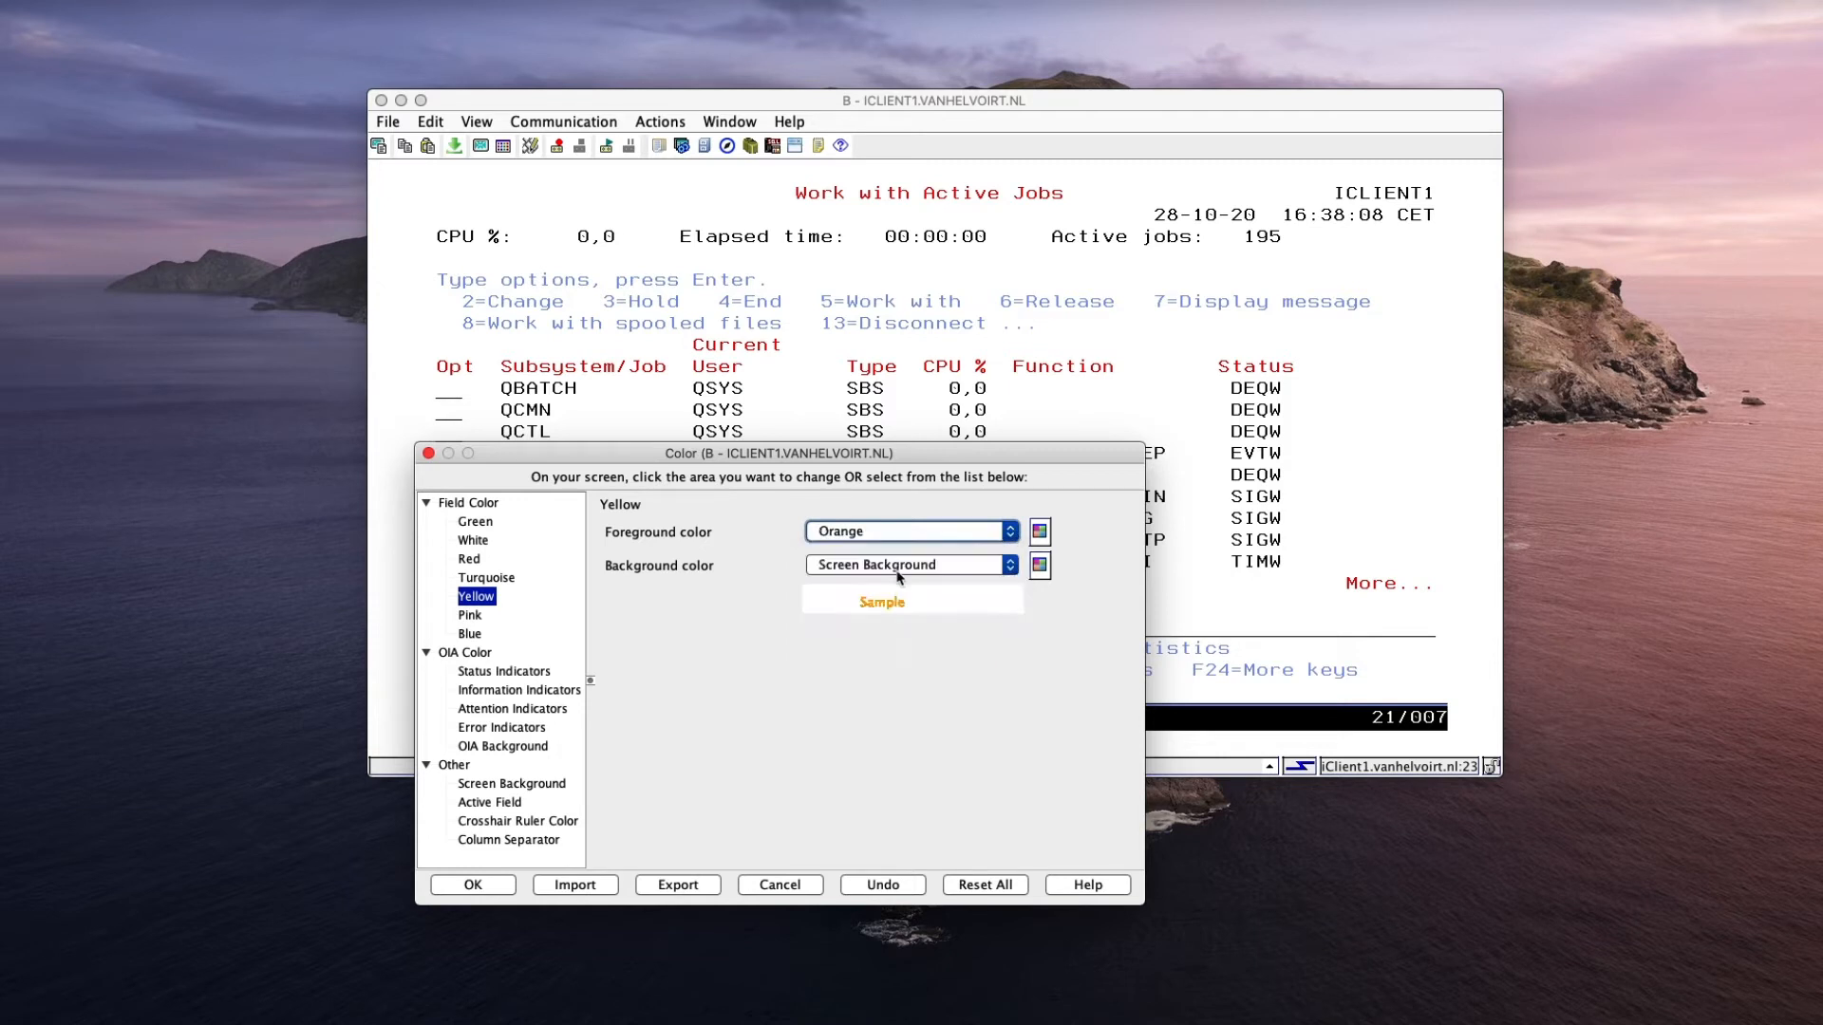
Check the Pink and Blue field colors, and set the OIA Background color to White.
left_click(489, 617)
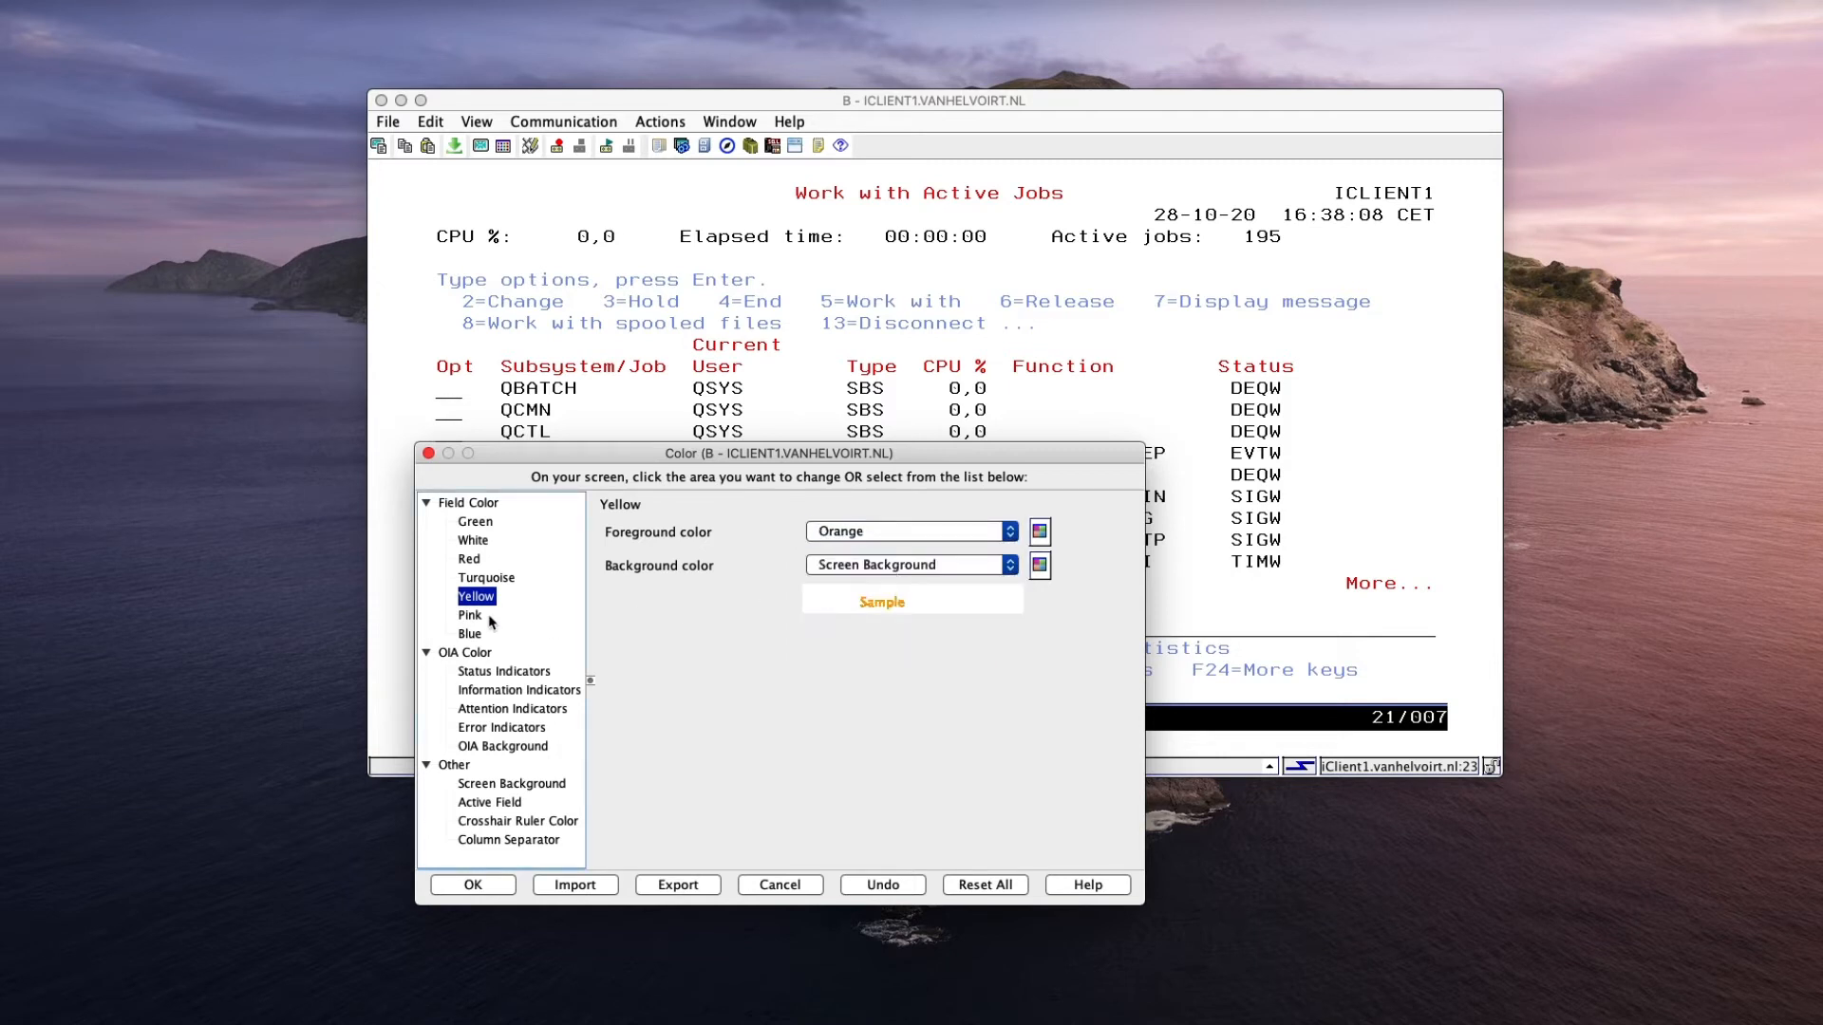
left_click(470, 617)
left_click(472, 636)
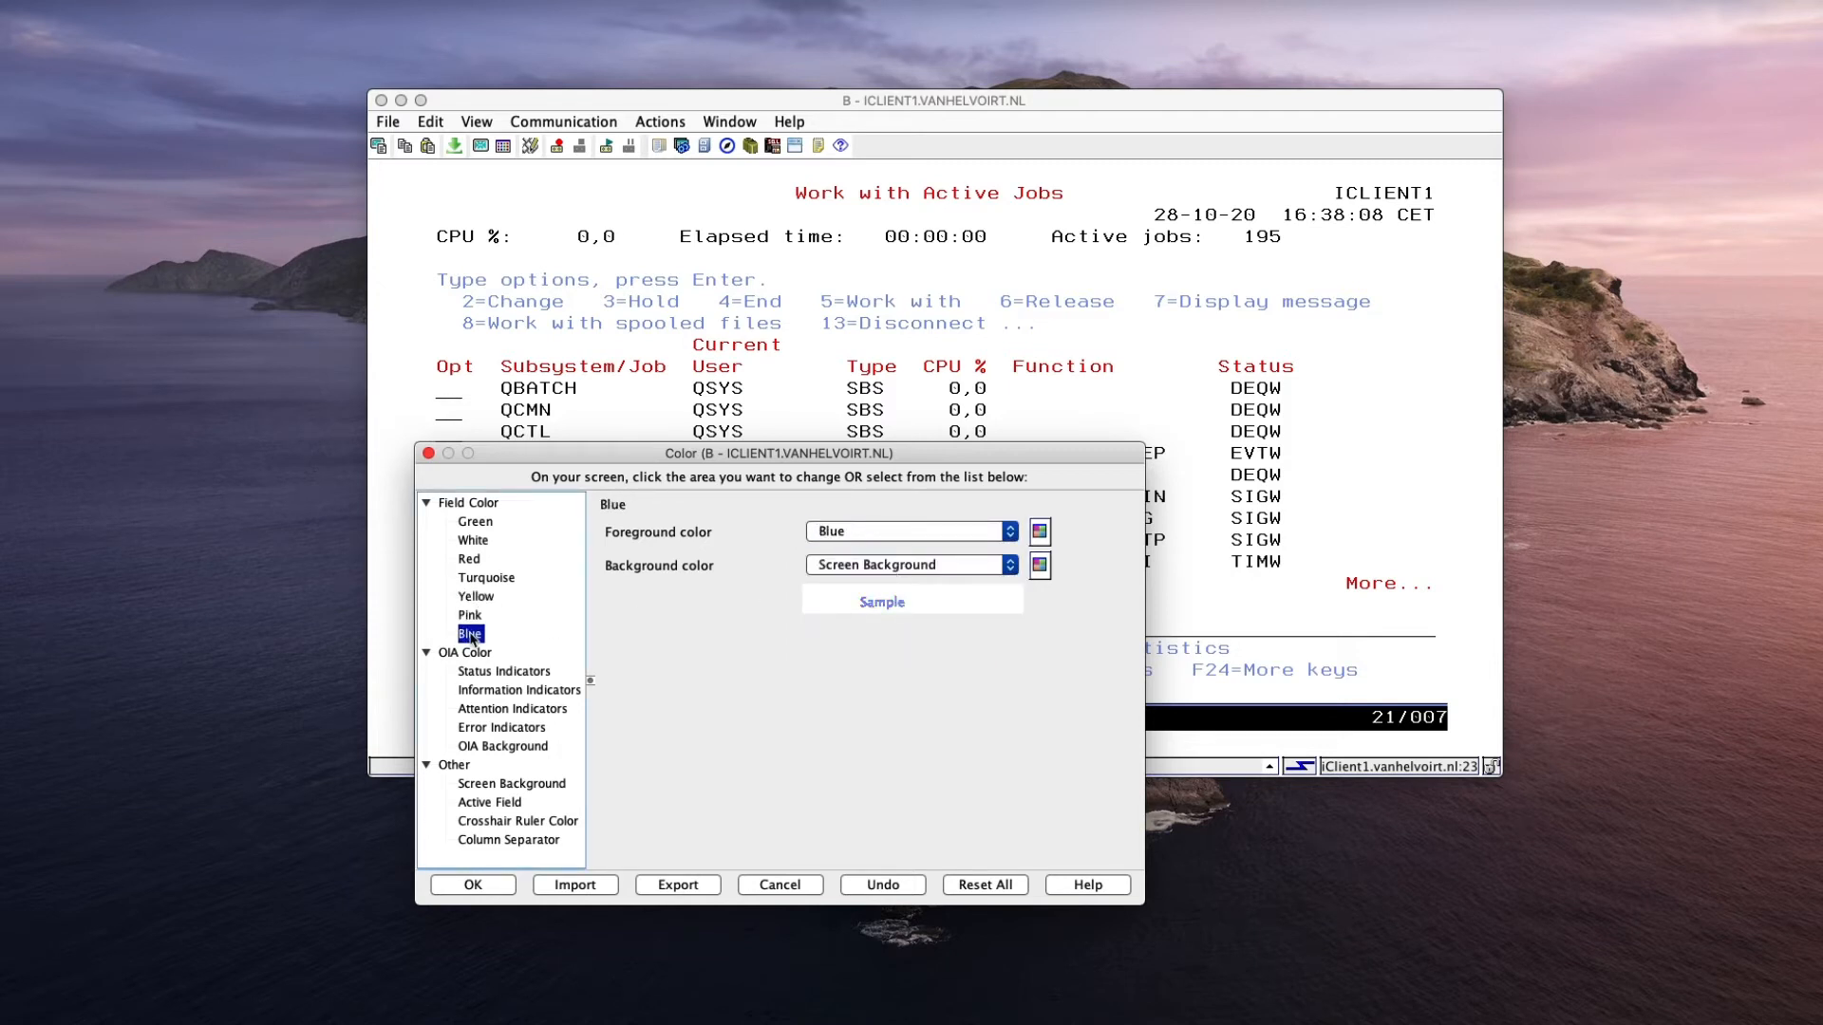
left_click(496, 746)
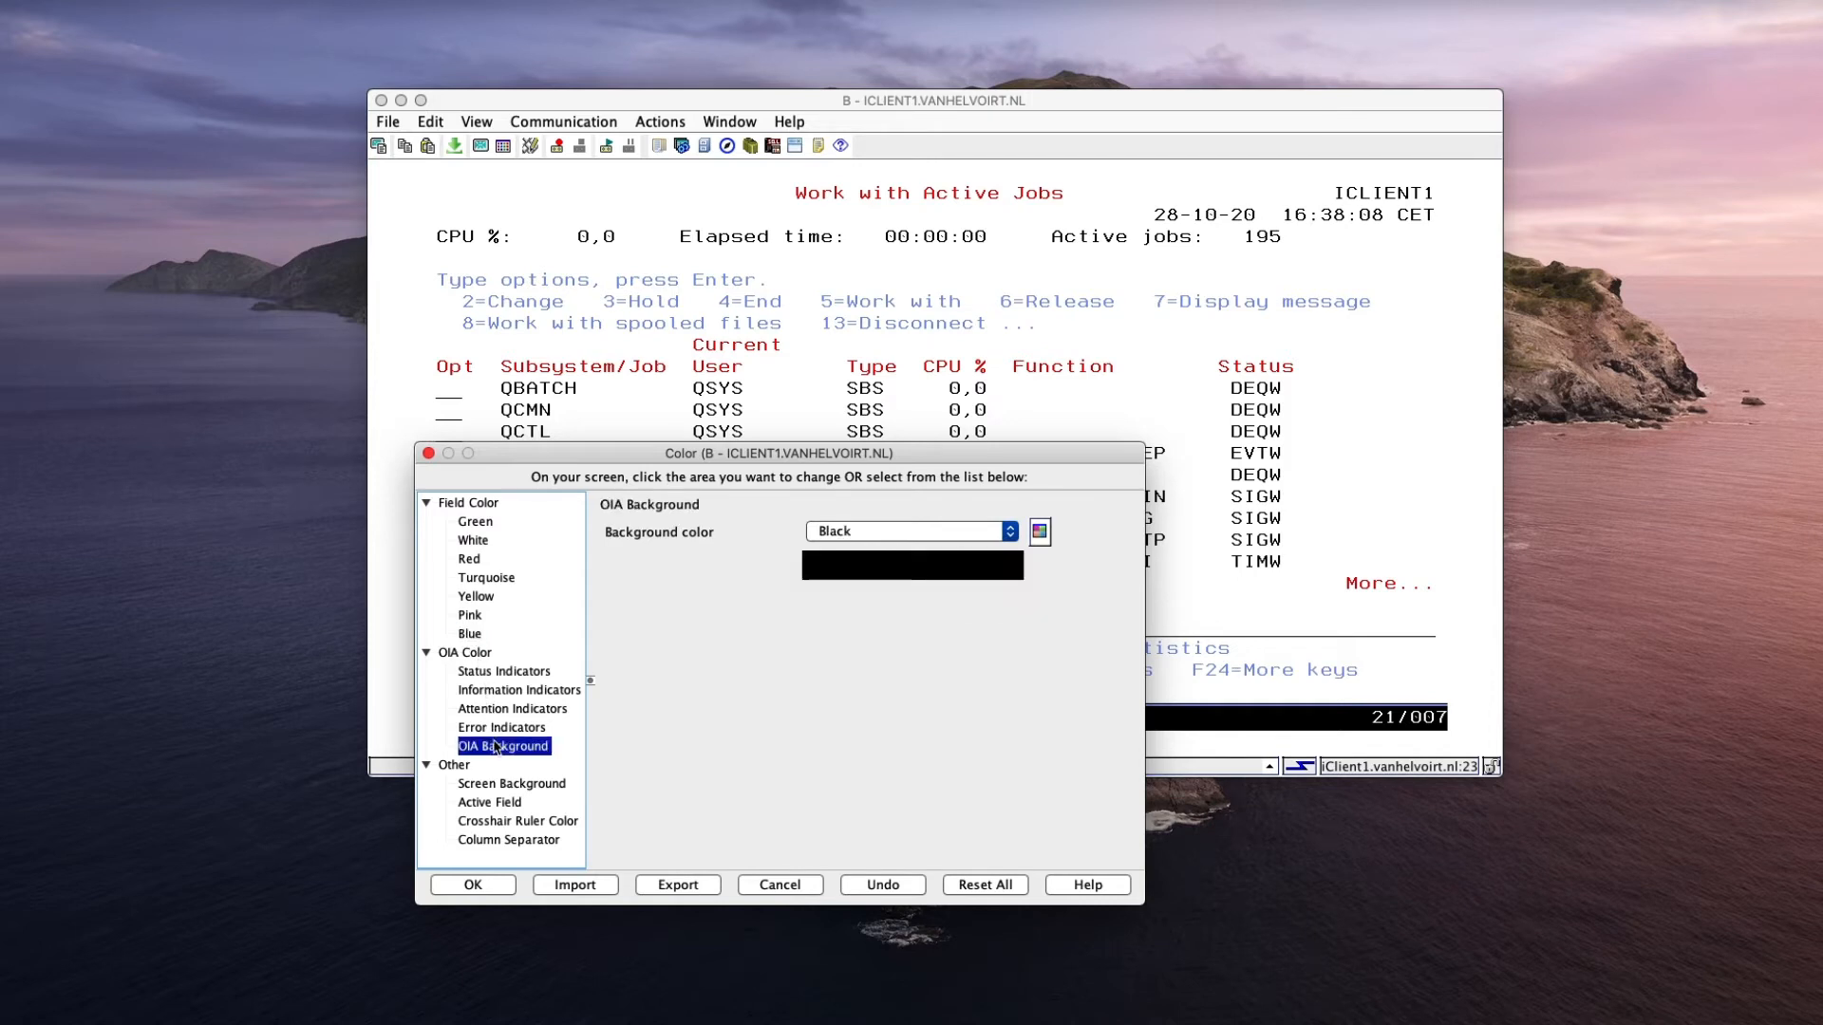
left_click(1010, 534)
scroll(966, 607, "down", 3)
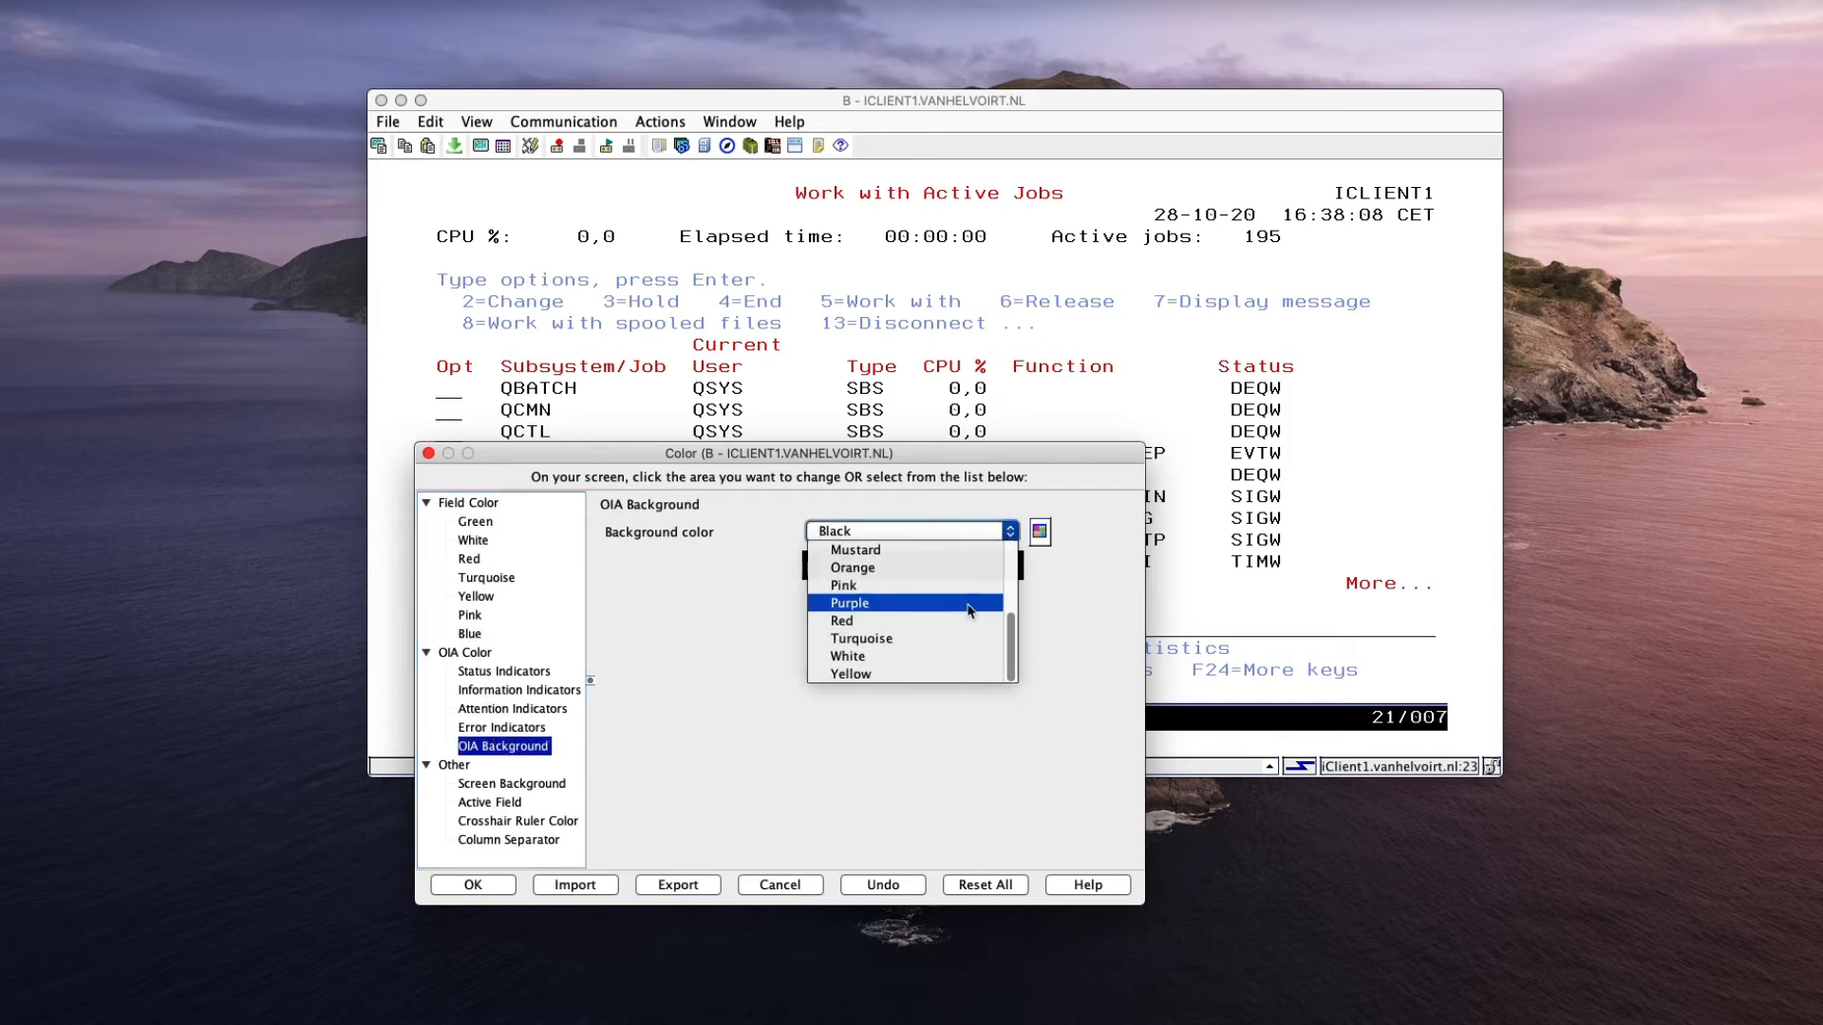
left_click(876, 663)
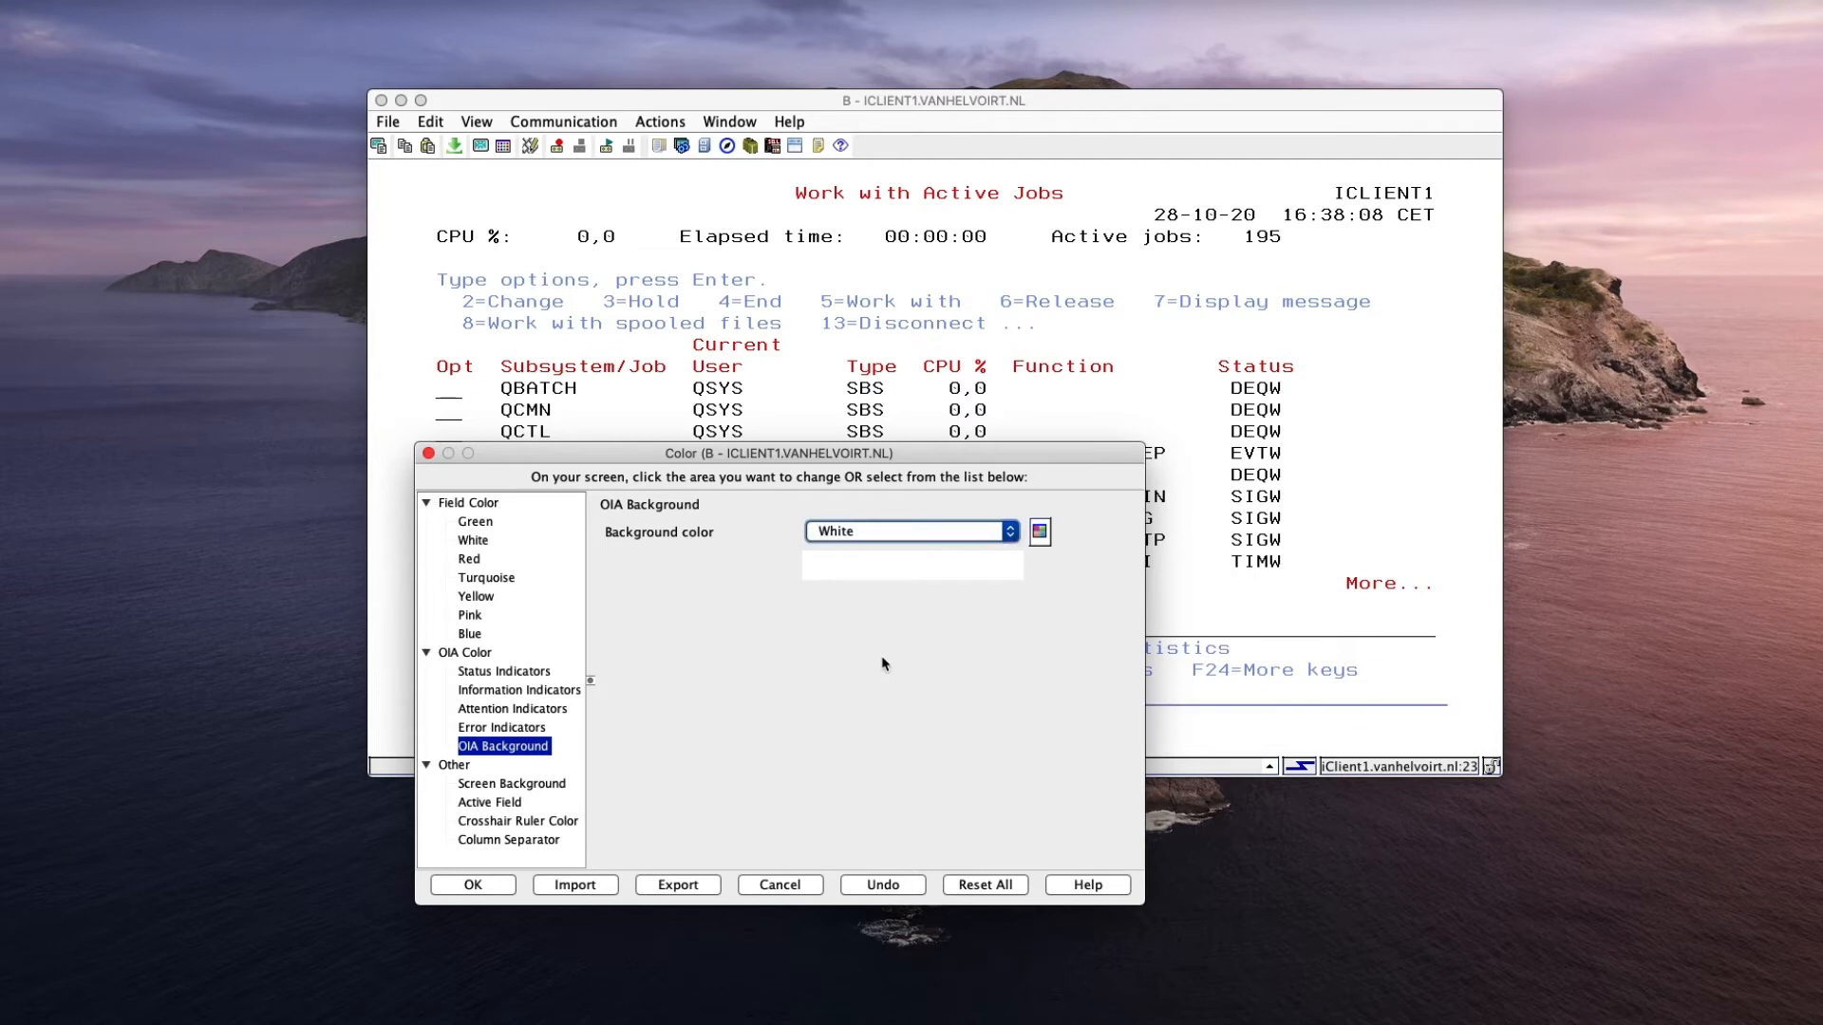
Check the Error and Attention Indicators colors, and set the Information Indicators foreground color to Dark Blue.
left_click(531, 729)
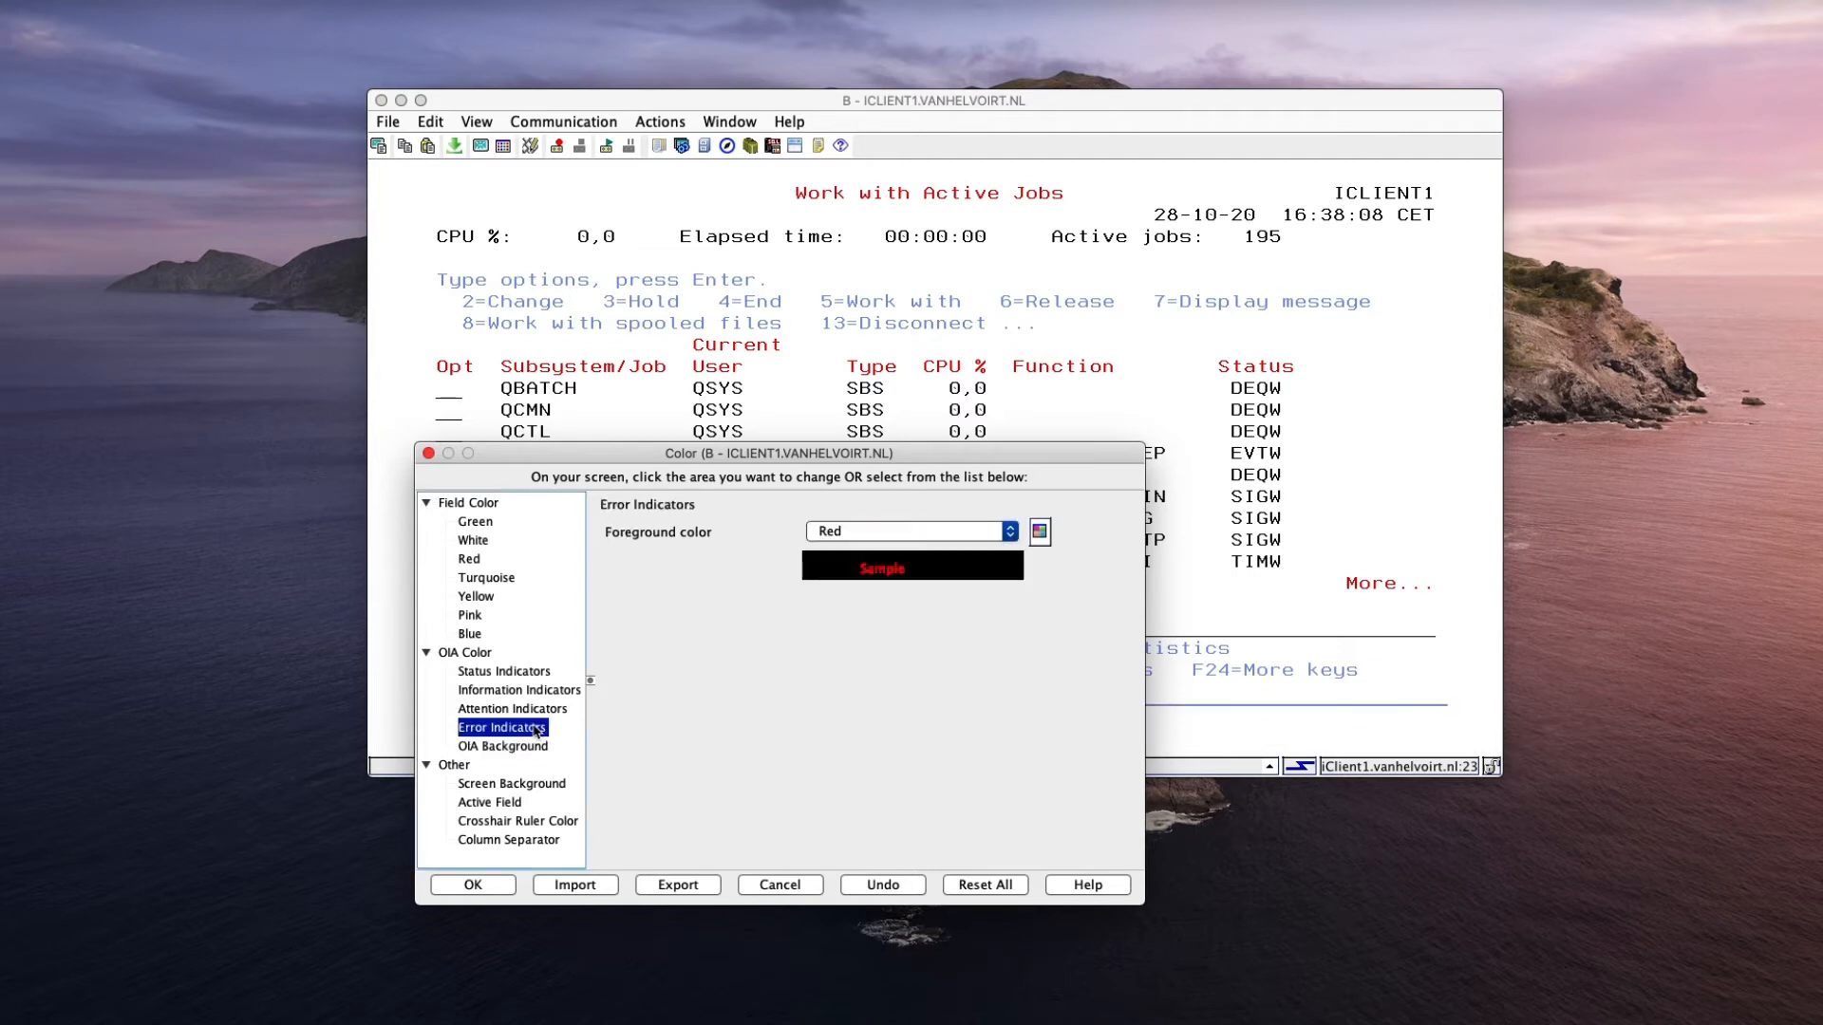
left_click(499, 711)
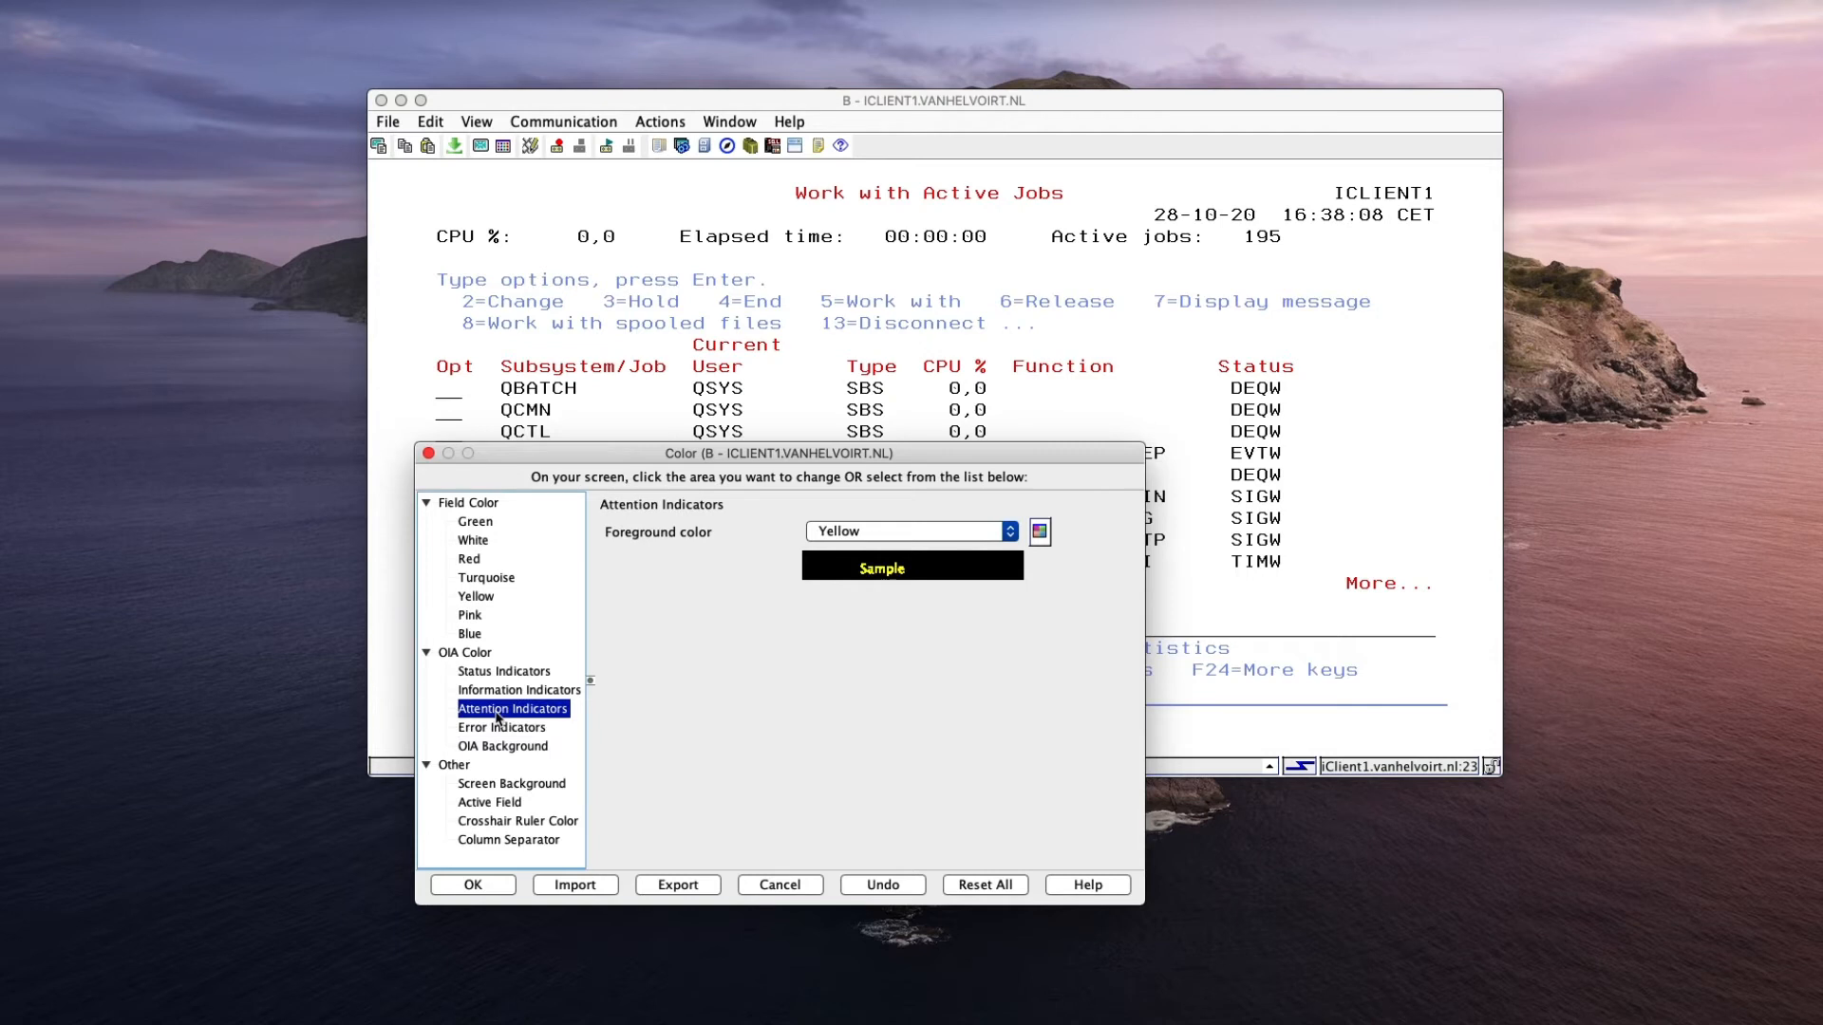
left_click(513, 698)
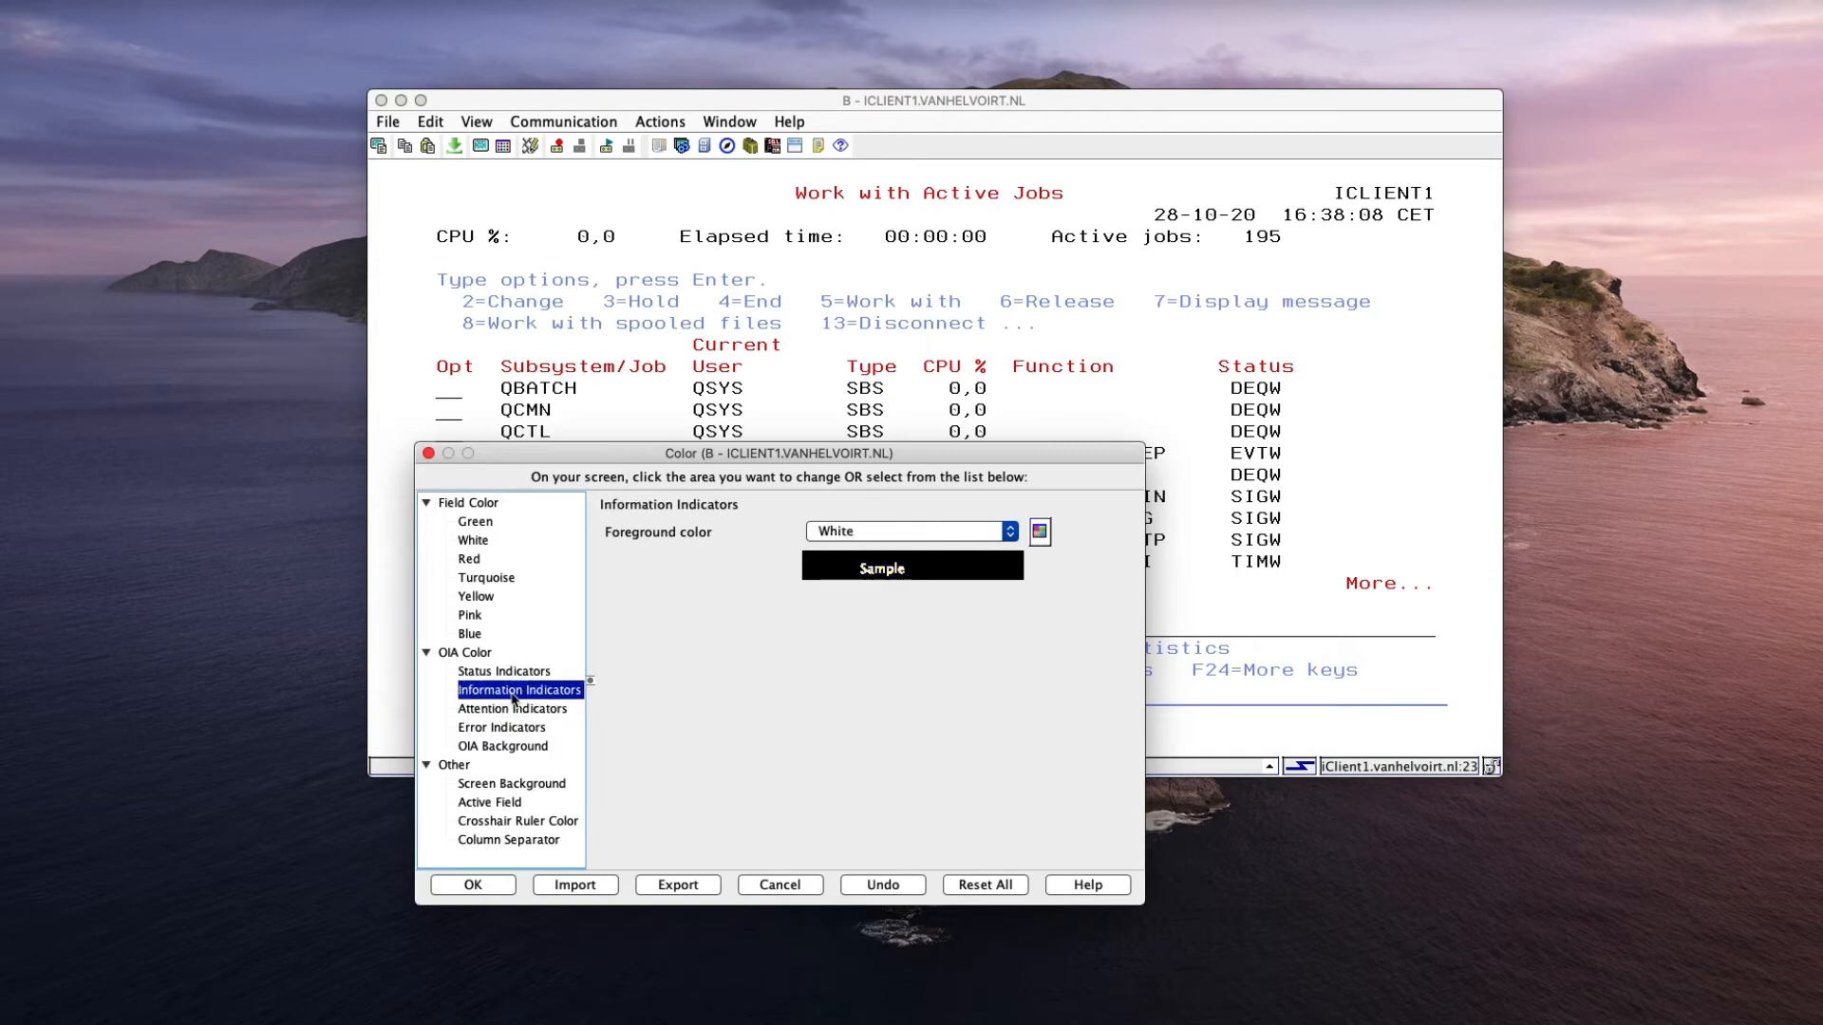
left_click(1010, 531)
scroll(1012, 610, "up", 3)
scroll(1012, 608, "up", 2)
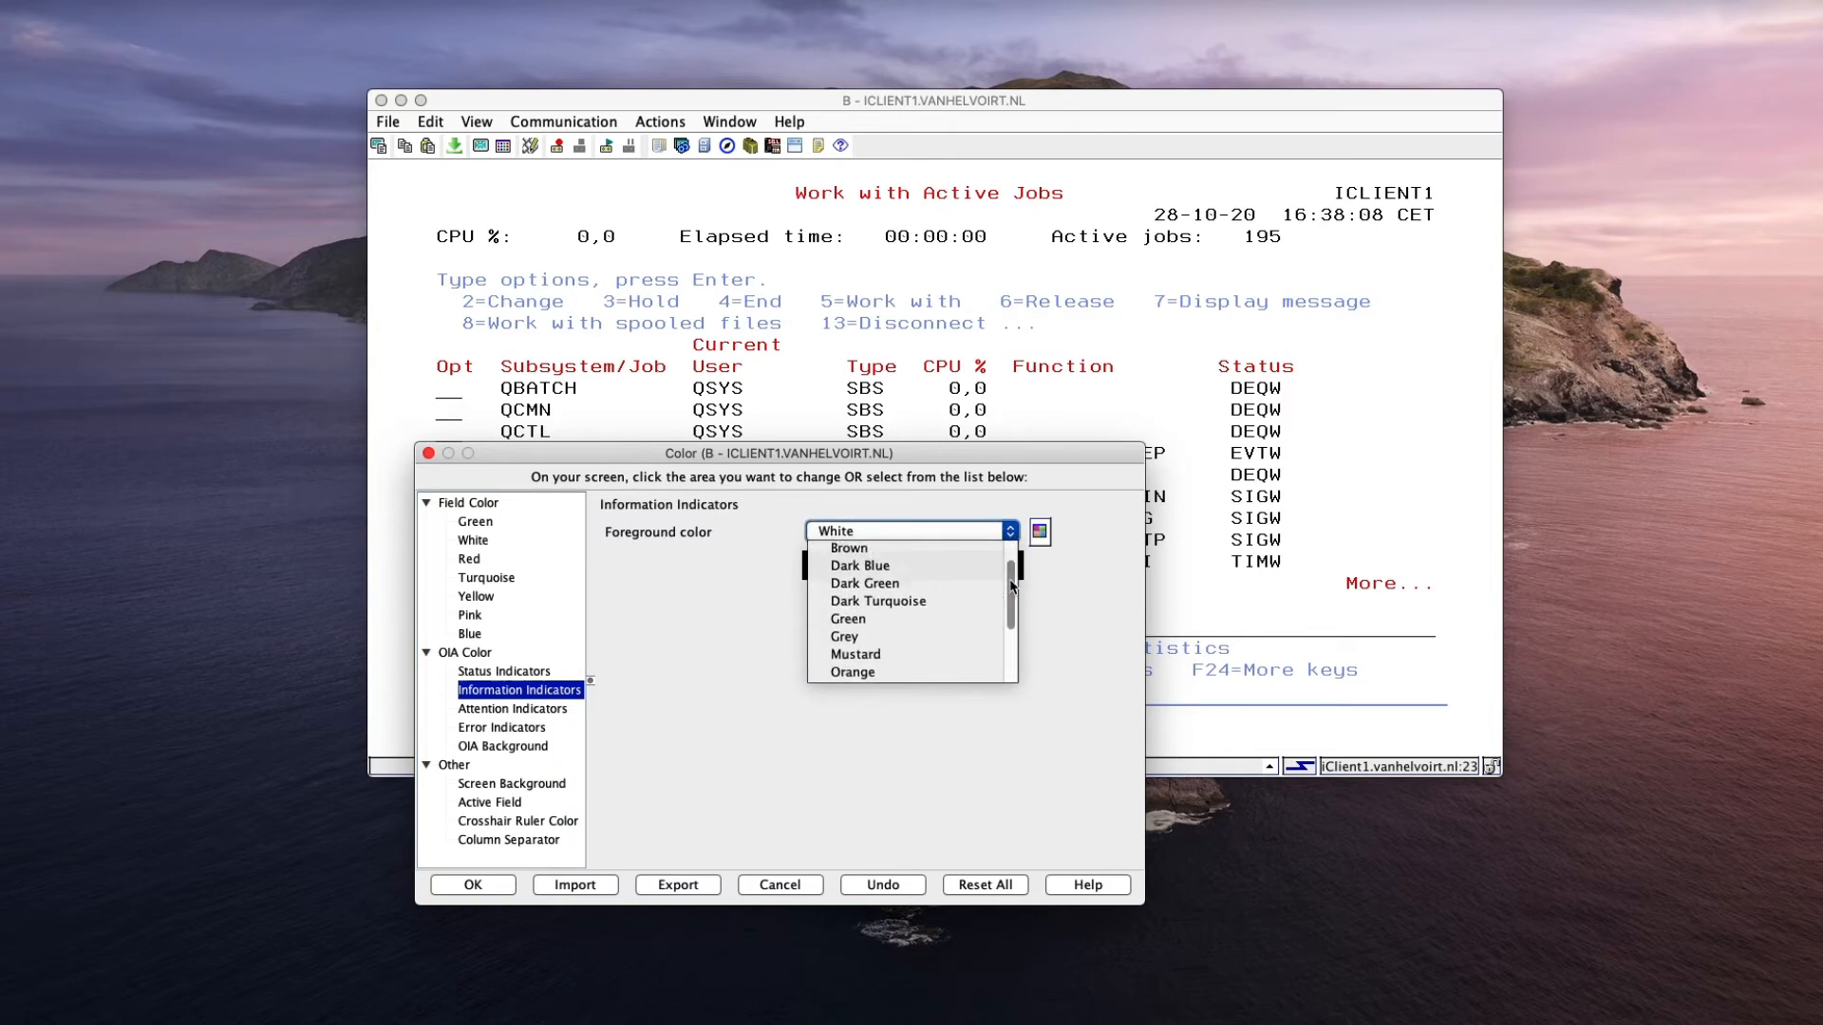
left_click(909, 567)
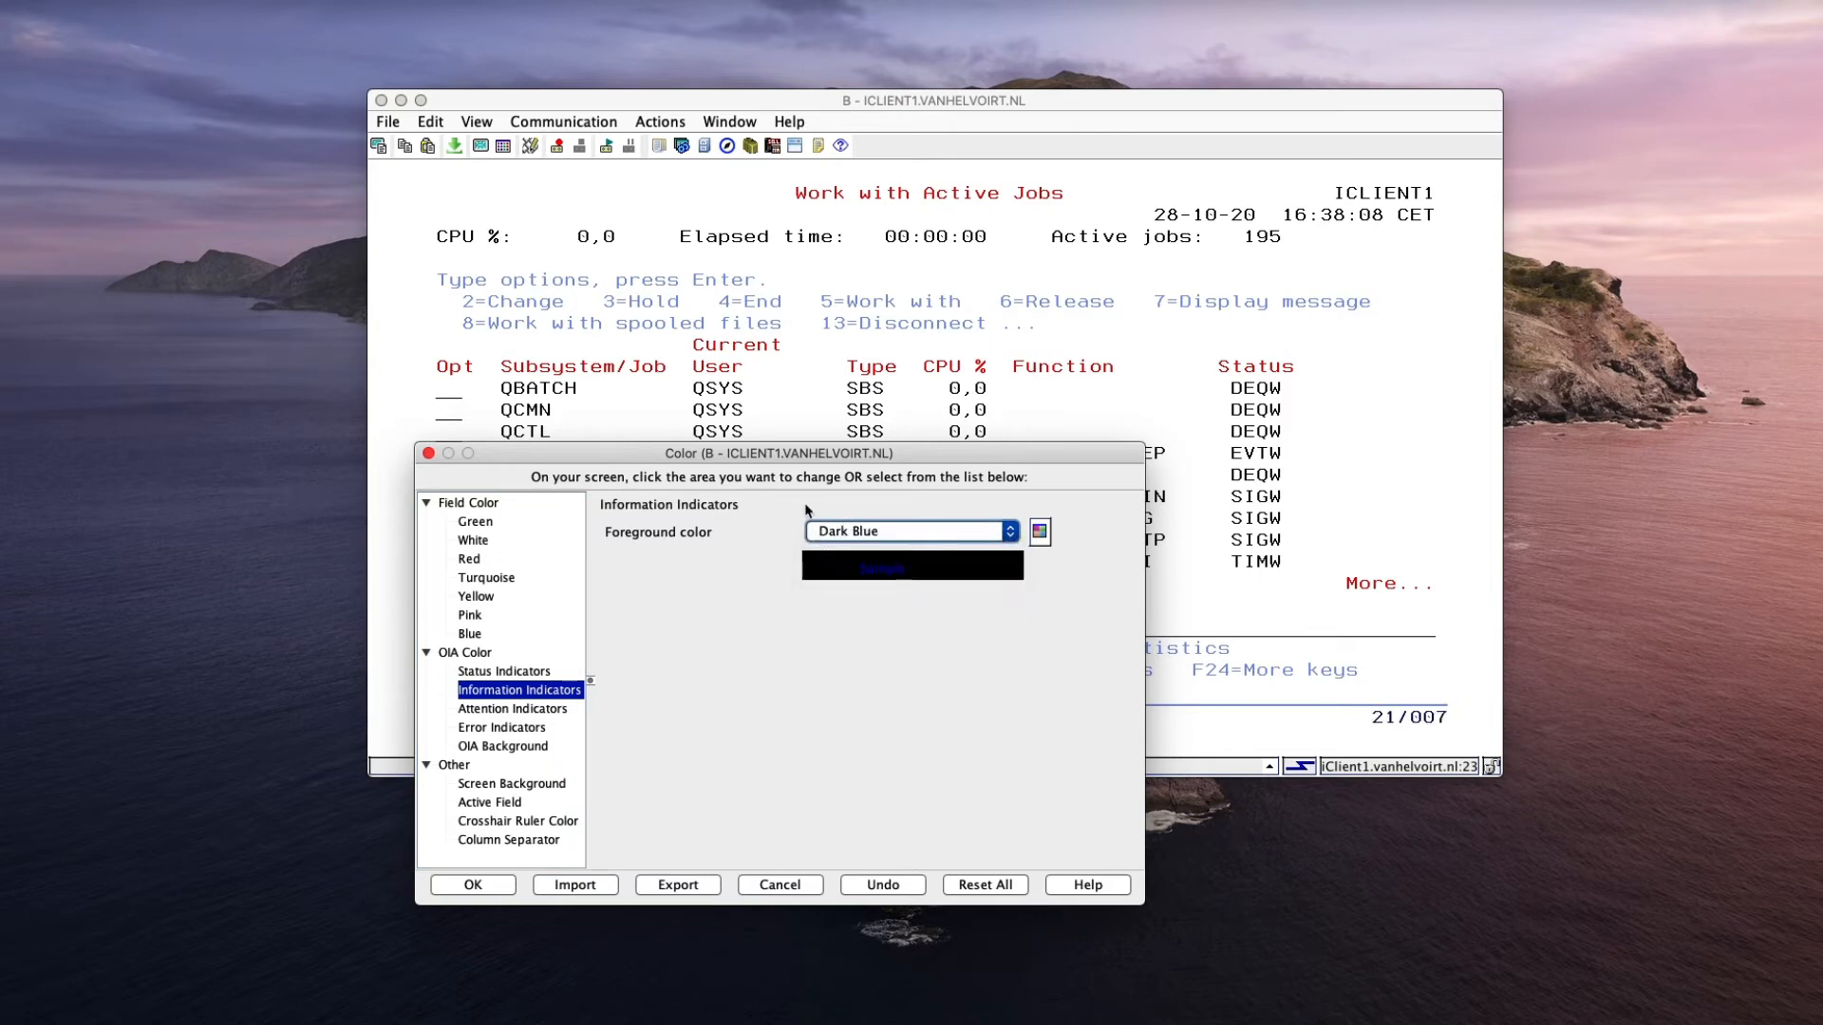
Move the Color dialog aside and check the Status Indicators color and the field colors used in the terminal text.
left_click_drag(809, 455, 1190, 371)
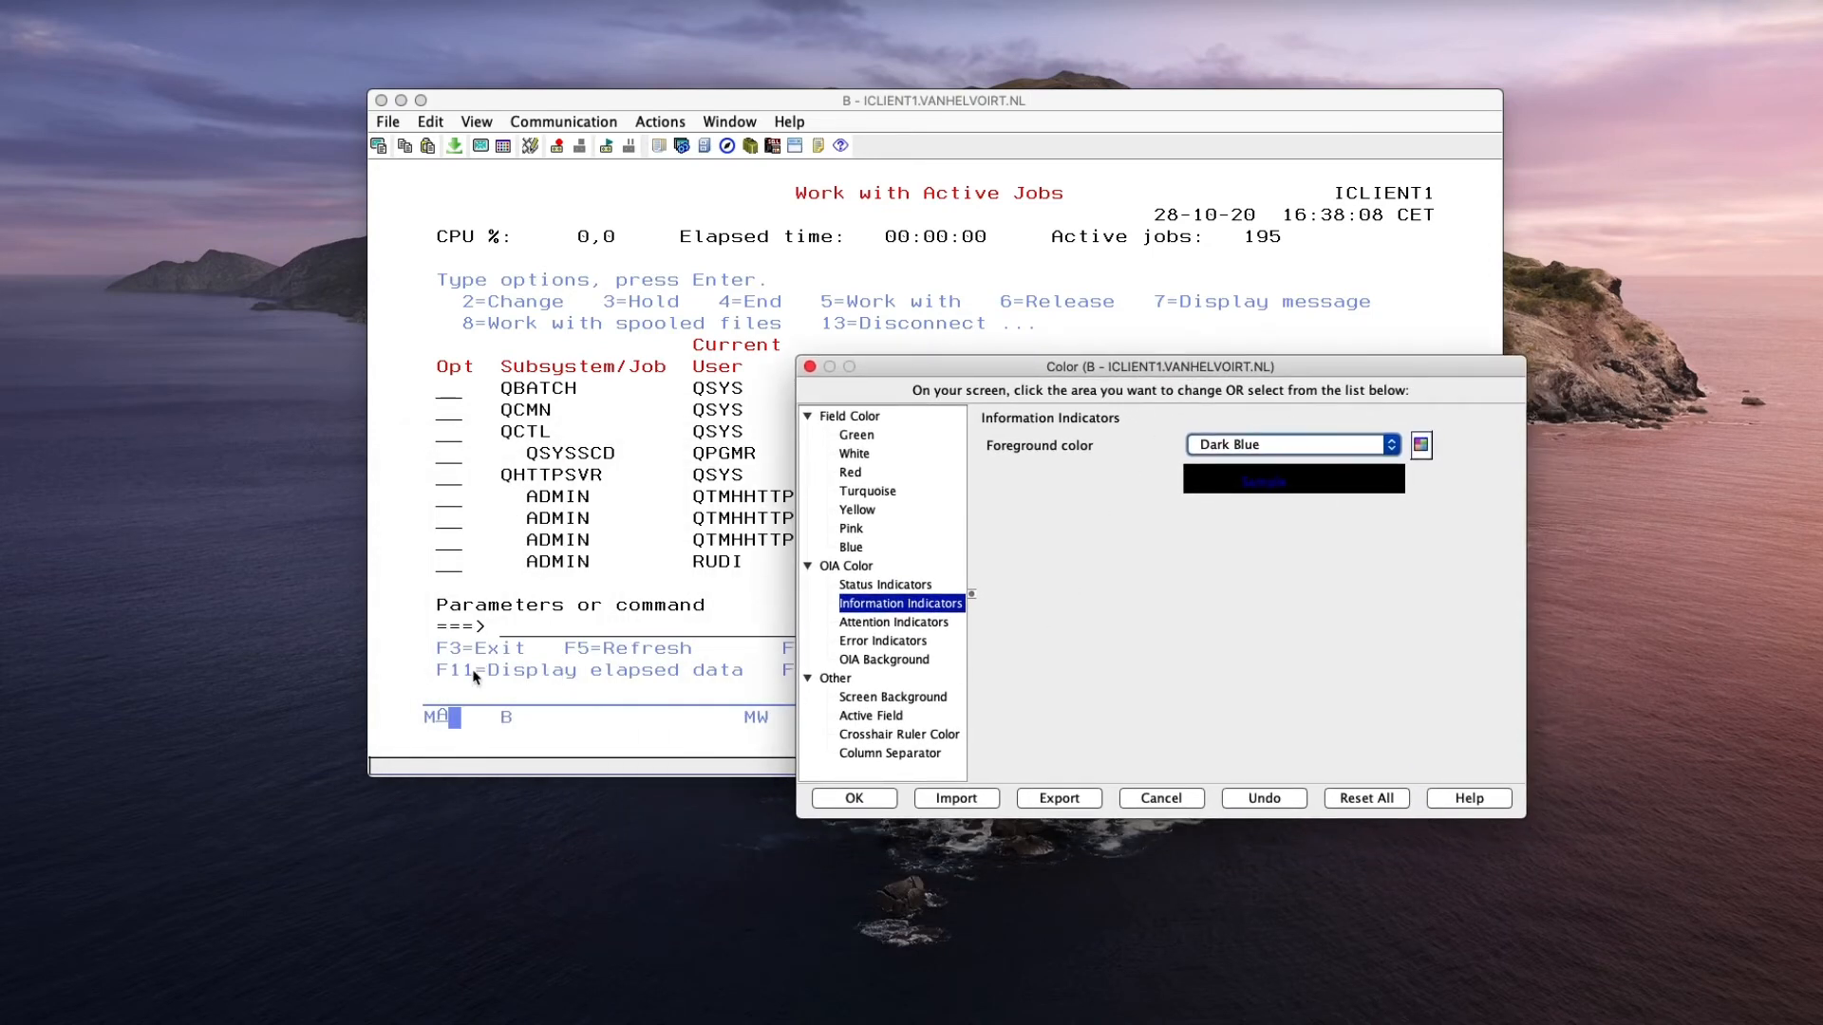
left_click(894, 587)
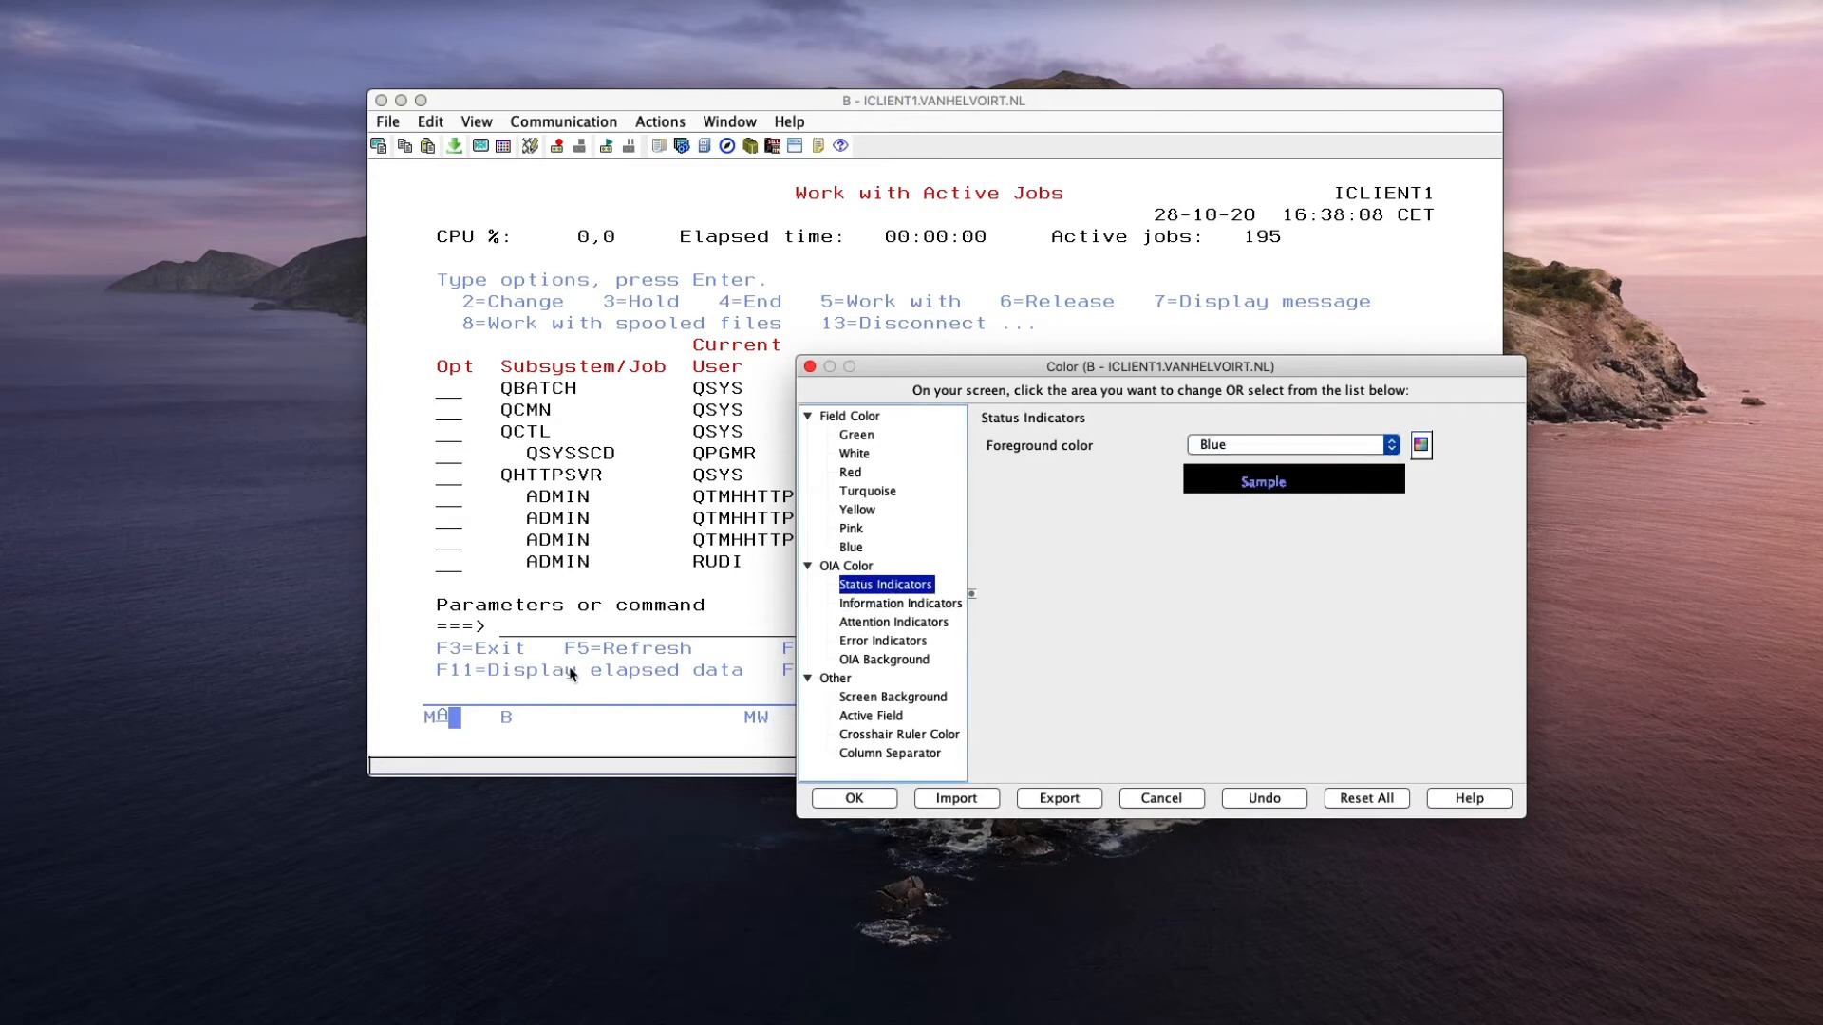
left_click(569, 300)
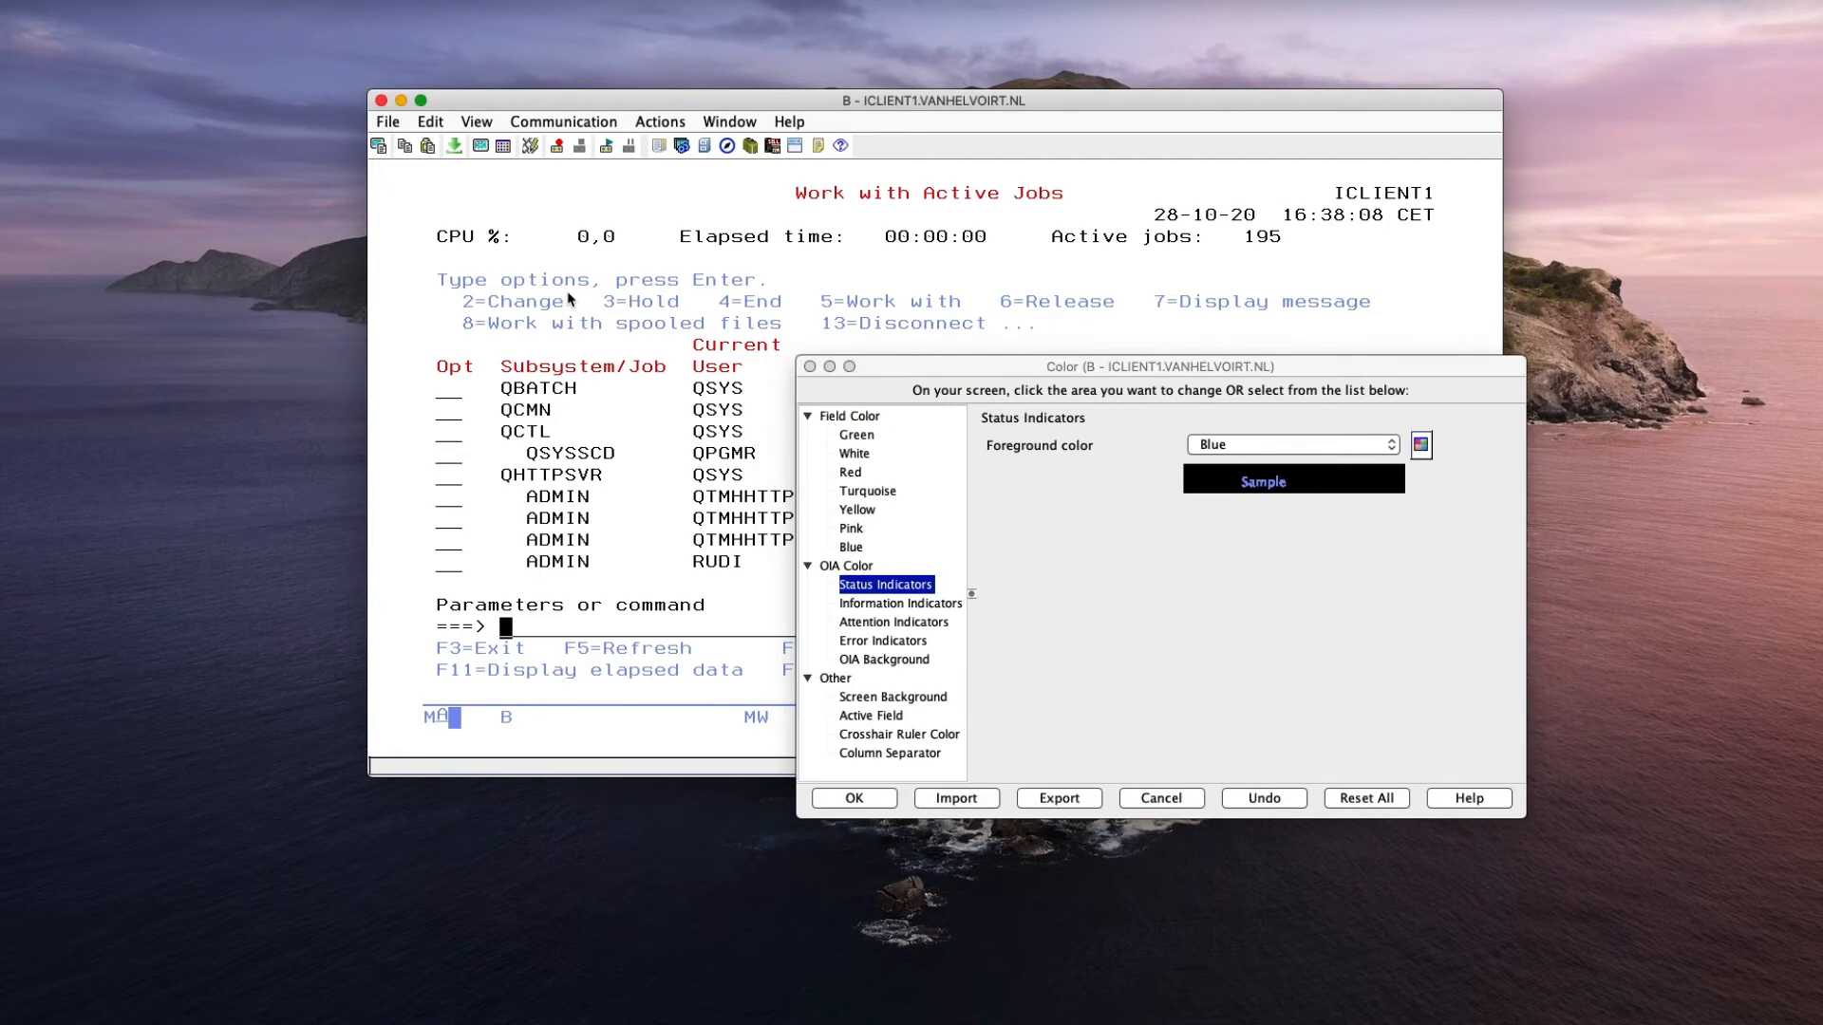
left_click(570, 300)
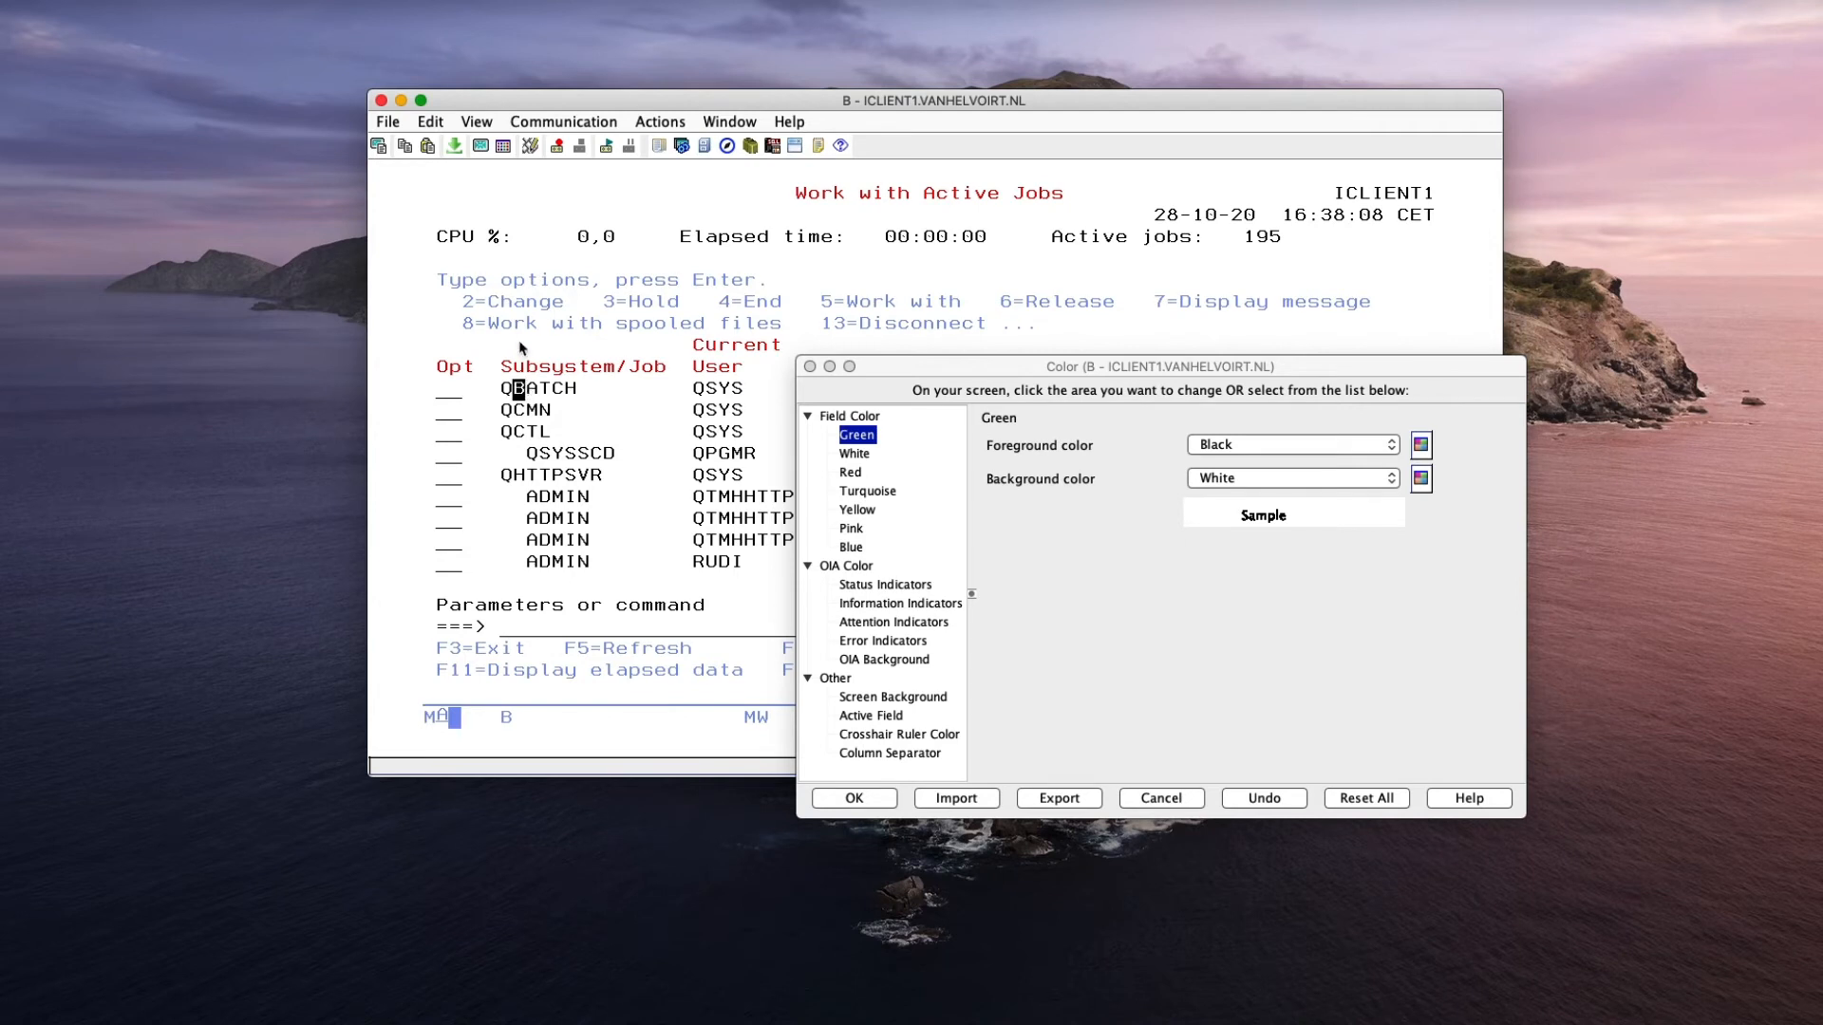
left_click(520, 324)
Exit to the IBM i Main Menu and reopen the active jobs screen with the wrkactjob command.
key("F3")
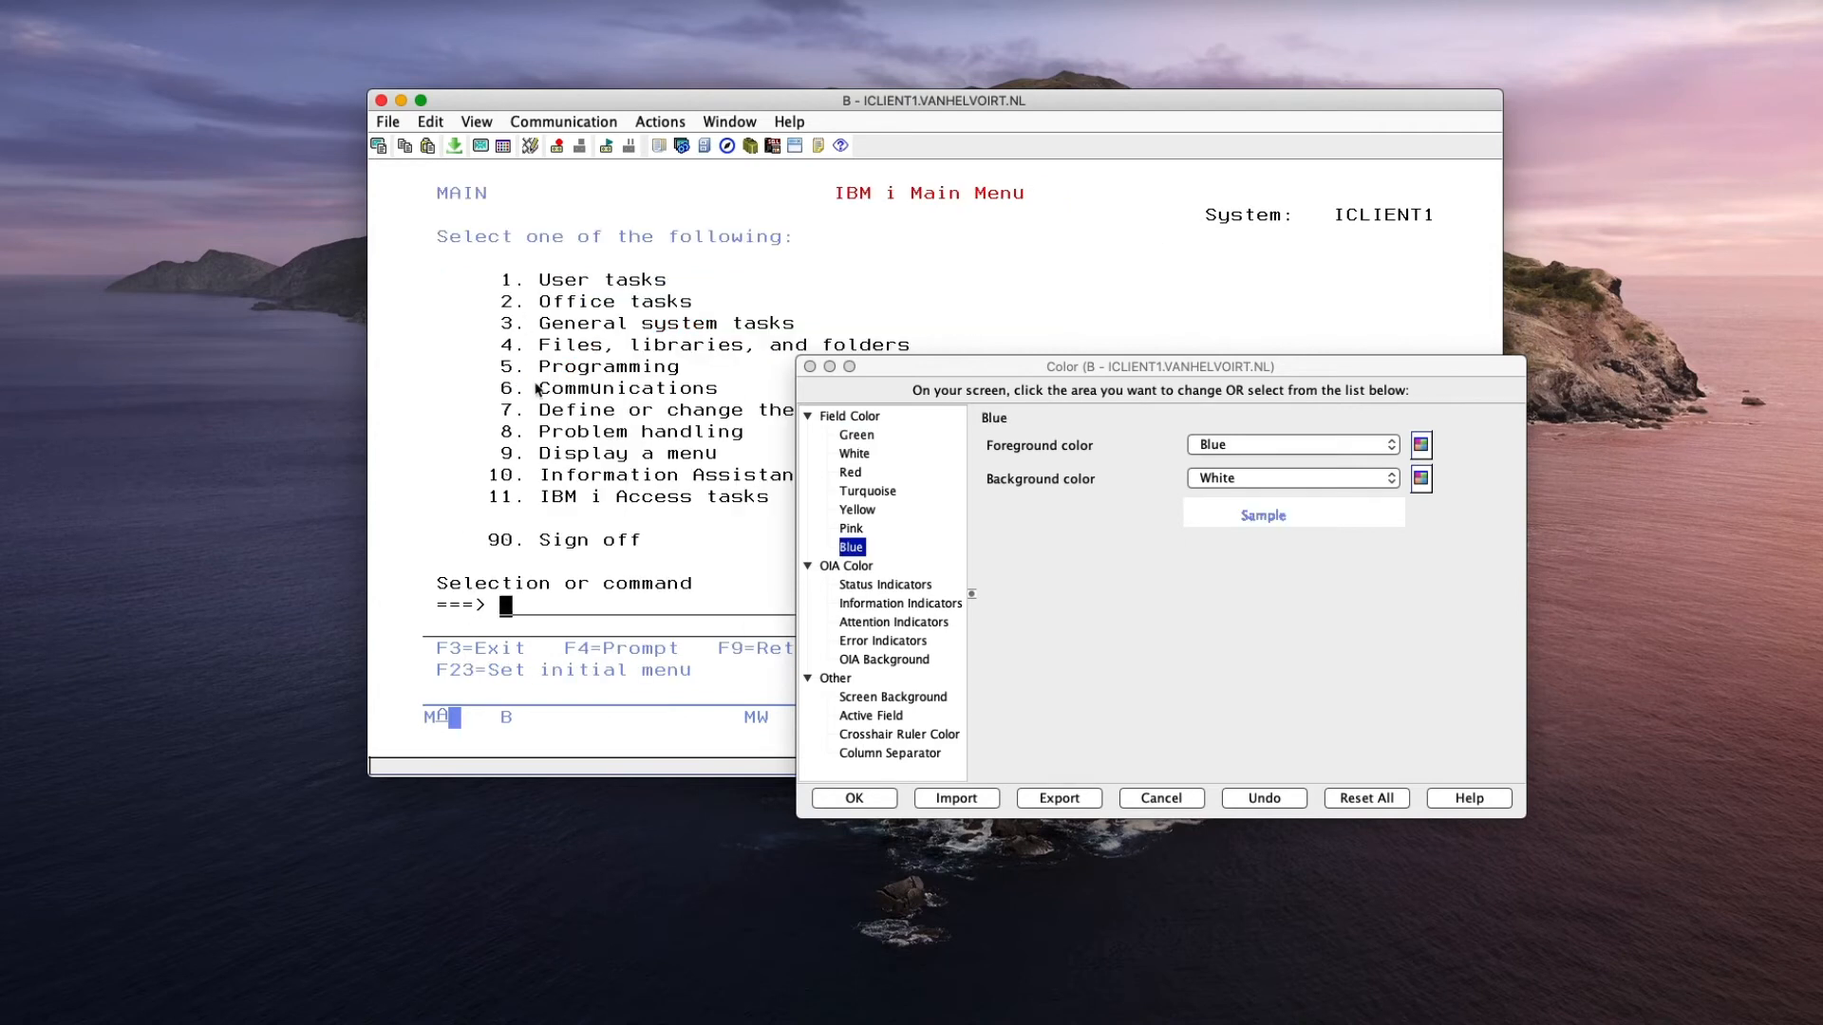
type("wrkactjob")
key("Return")
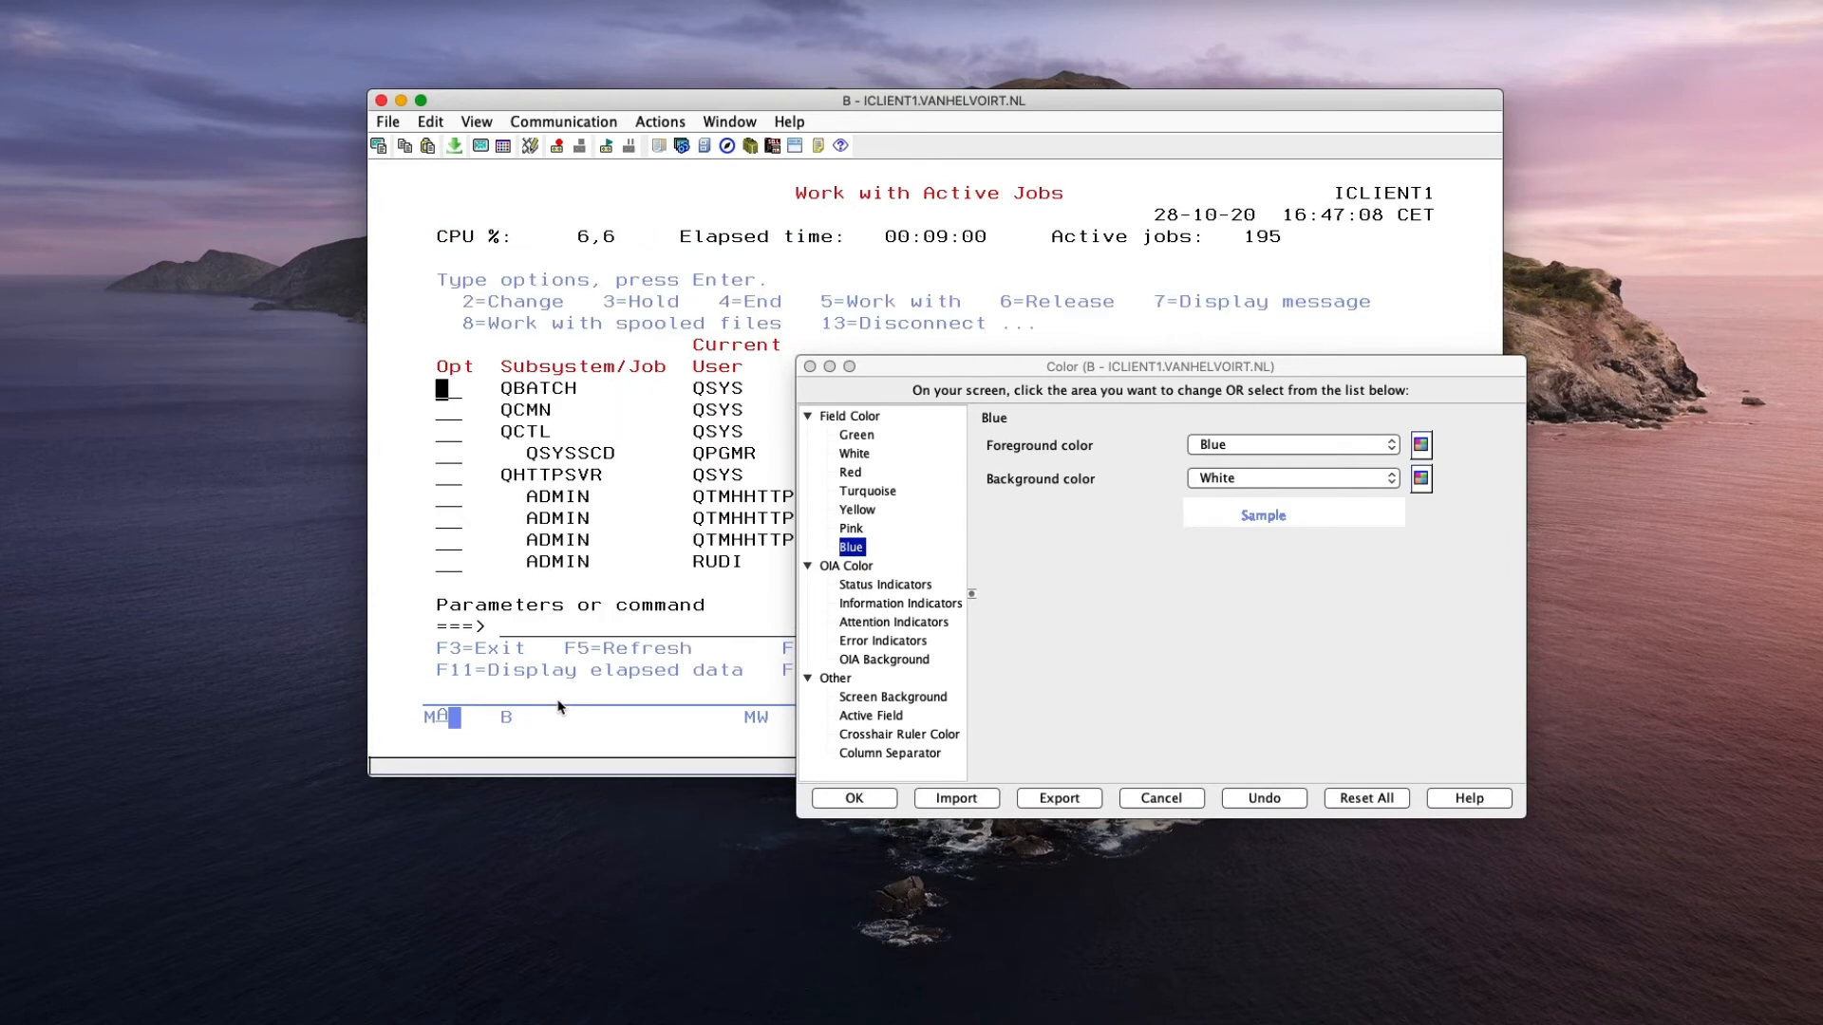
Pick the blue option text on the terminal screen and set the Blue field's foreground color to Dark Blue.
left_click(652, 319)
left_click(1390, 446)
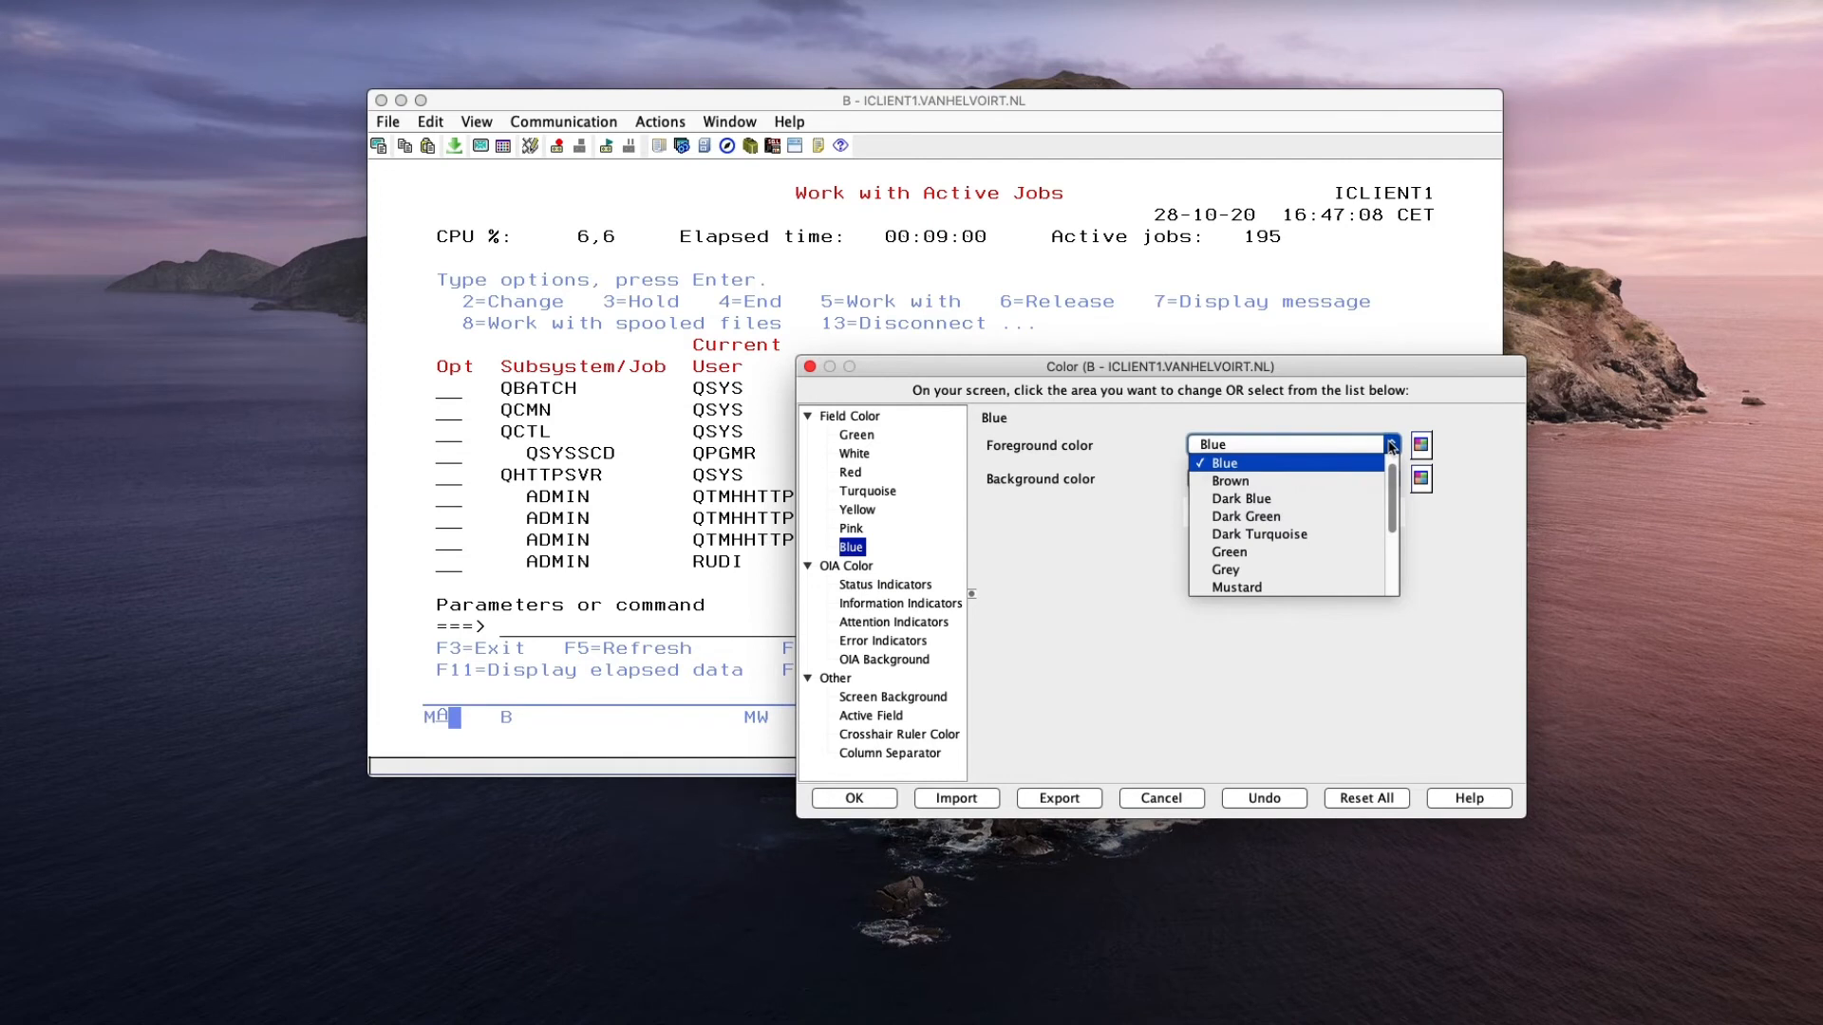
left_click(1290, 508)
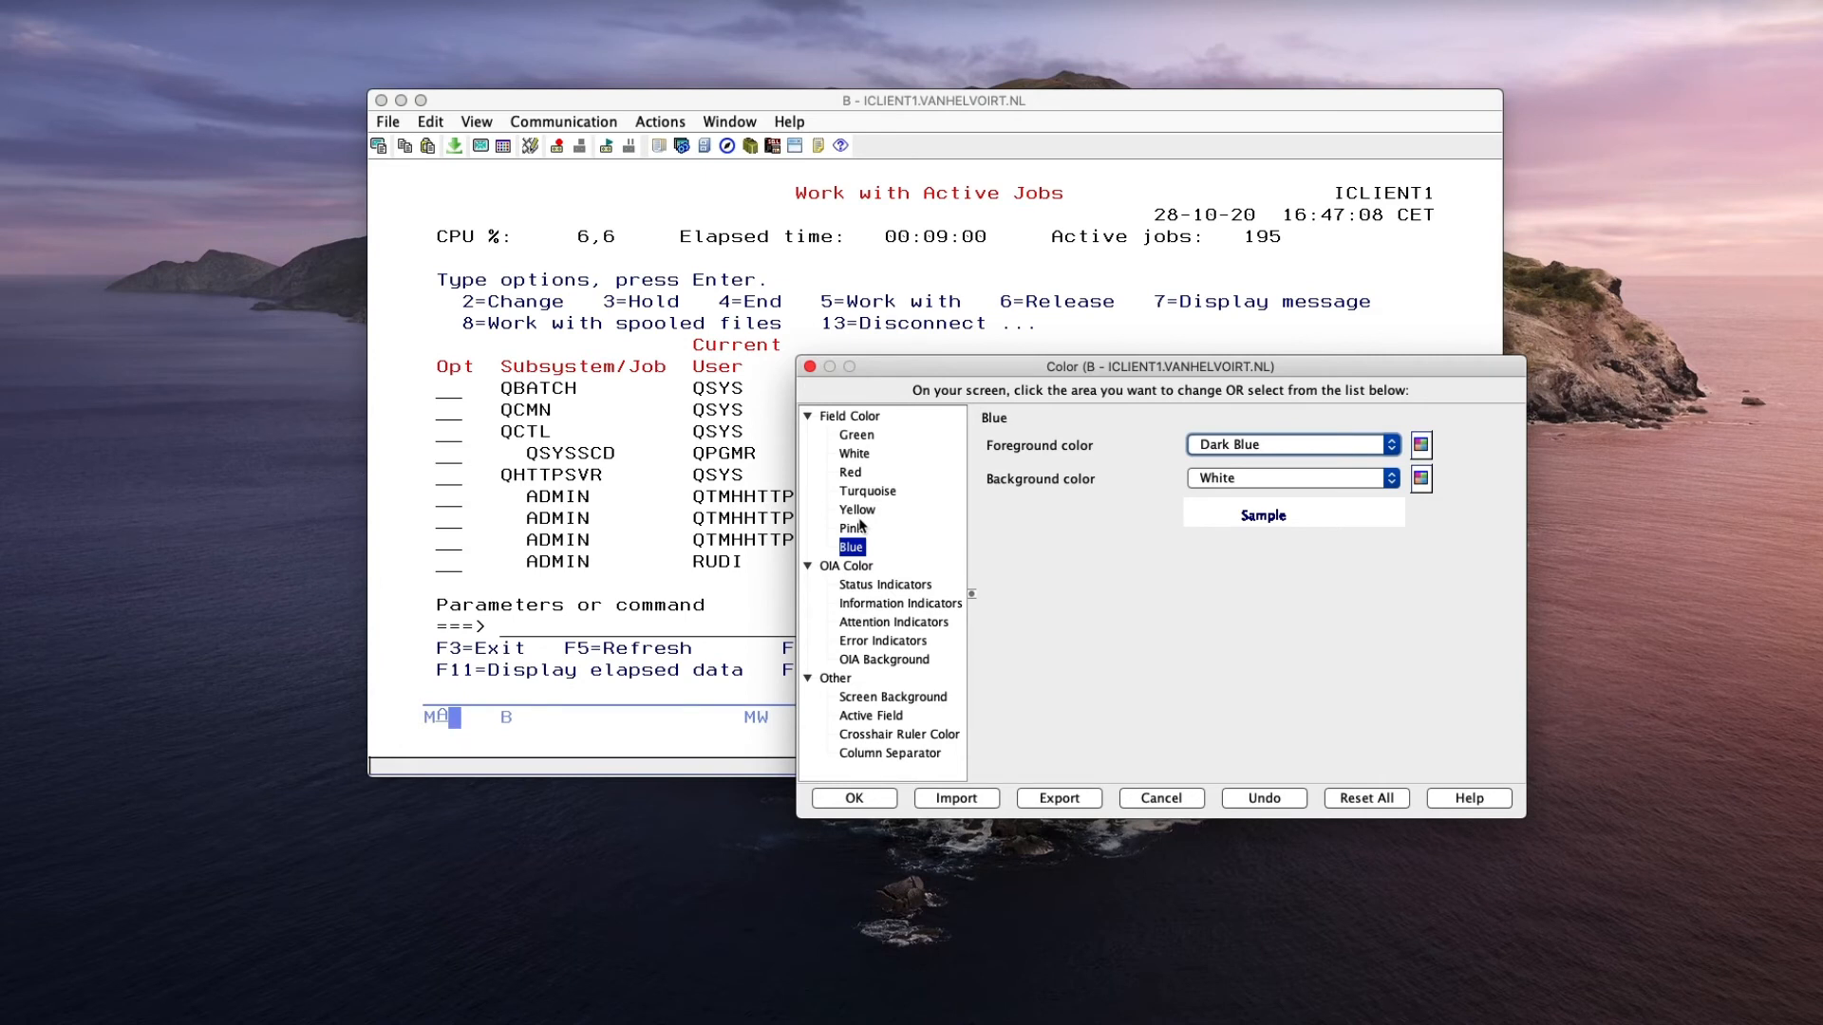
Try Dark Green as the Green field's foreground color, and set it back to Black.
left_click(857, 437)
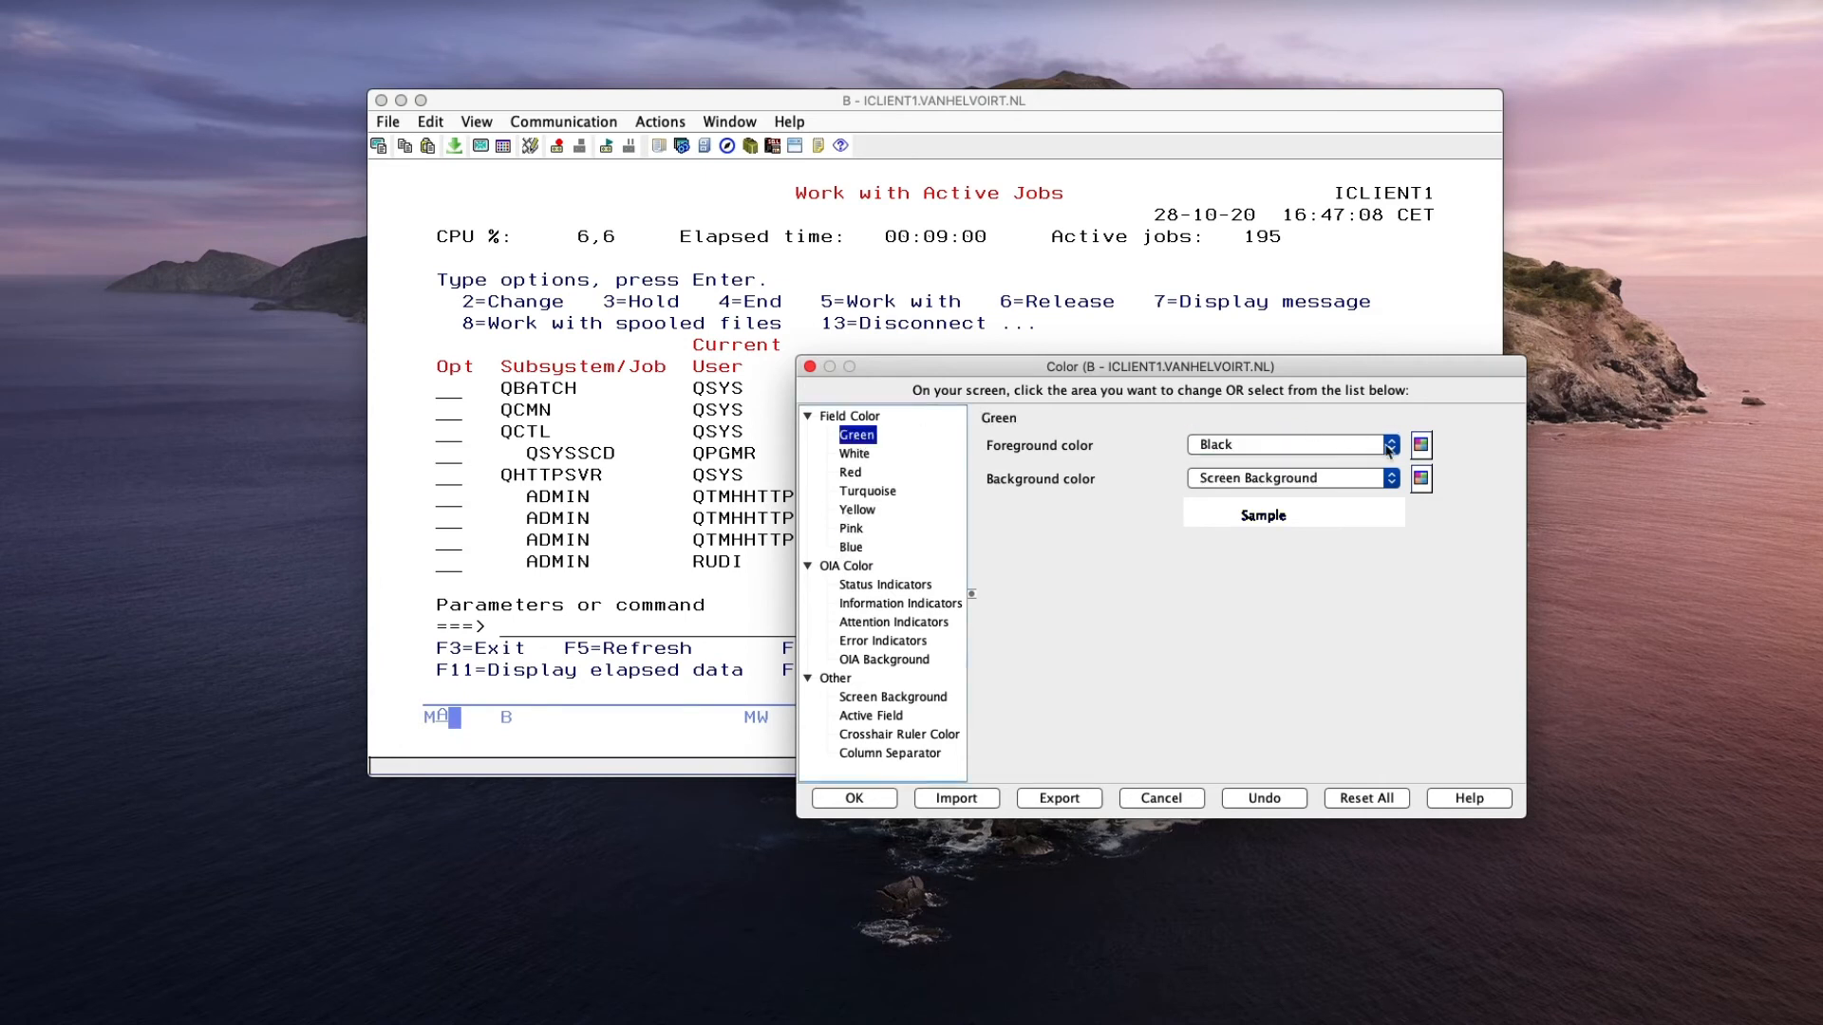
left_click(1392, 446)
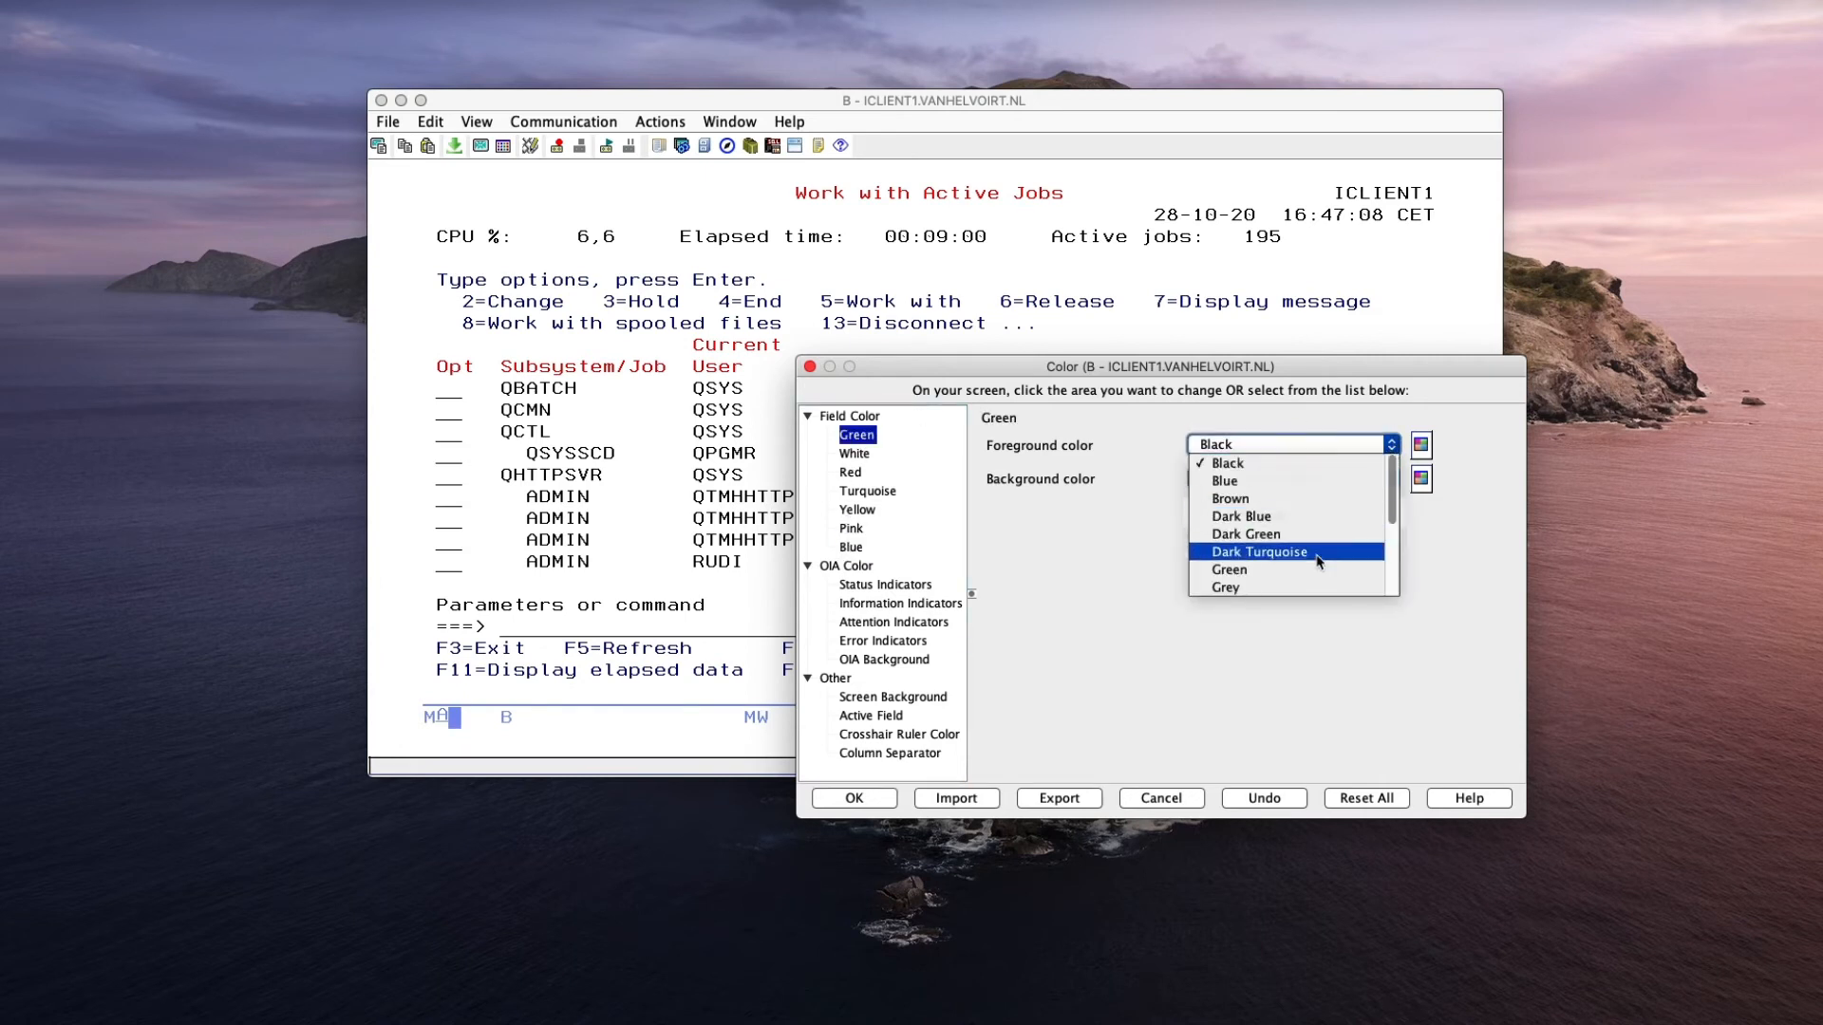
left_click(1279, 536)
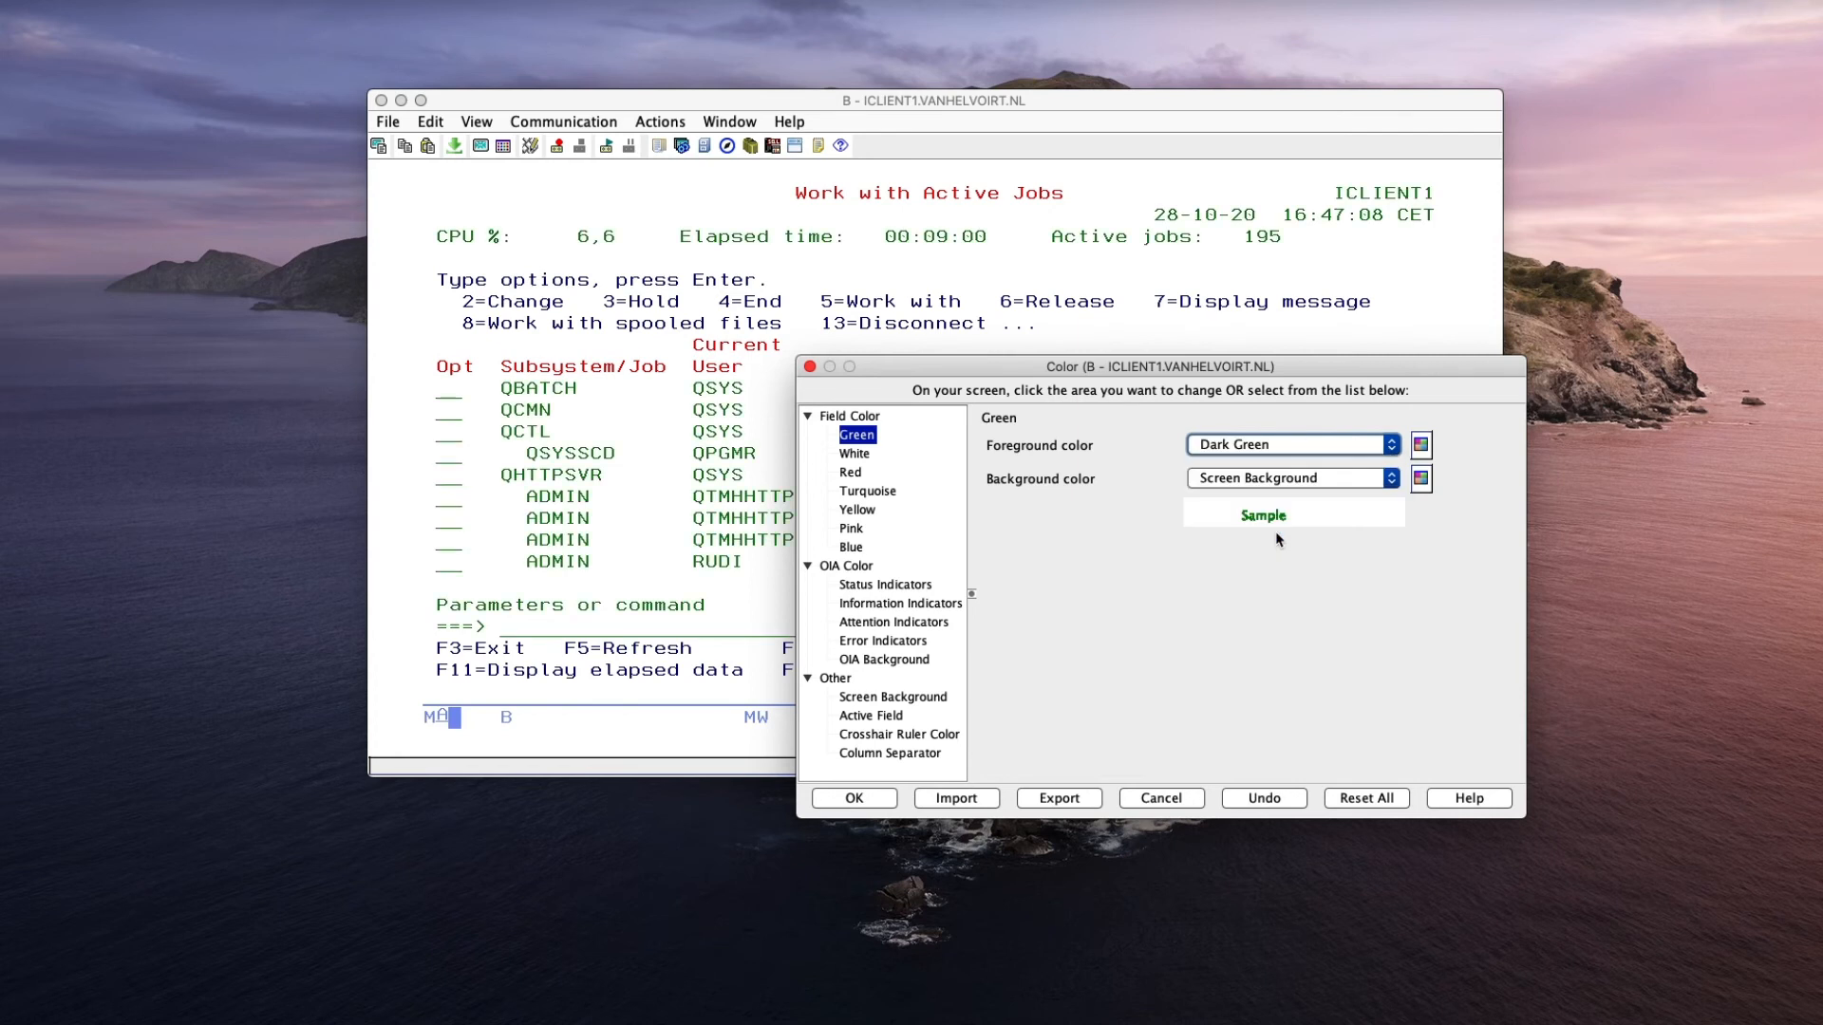
left_click(1397, 443)
key("Escape")
key("Up")
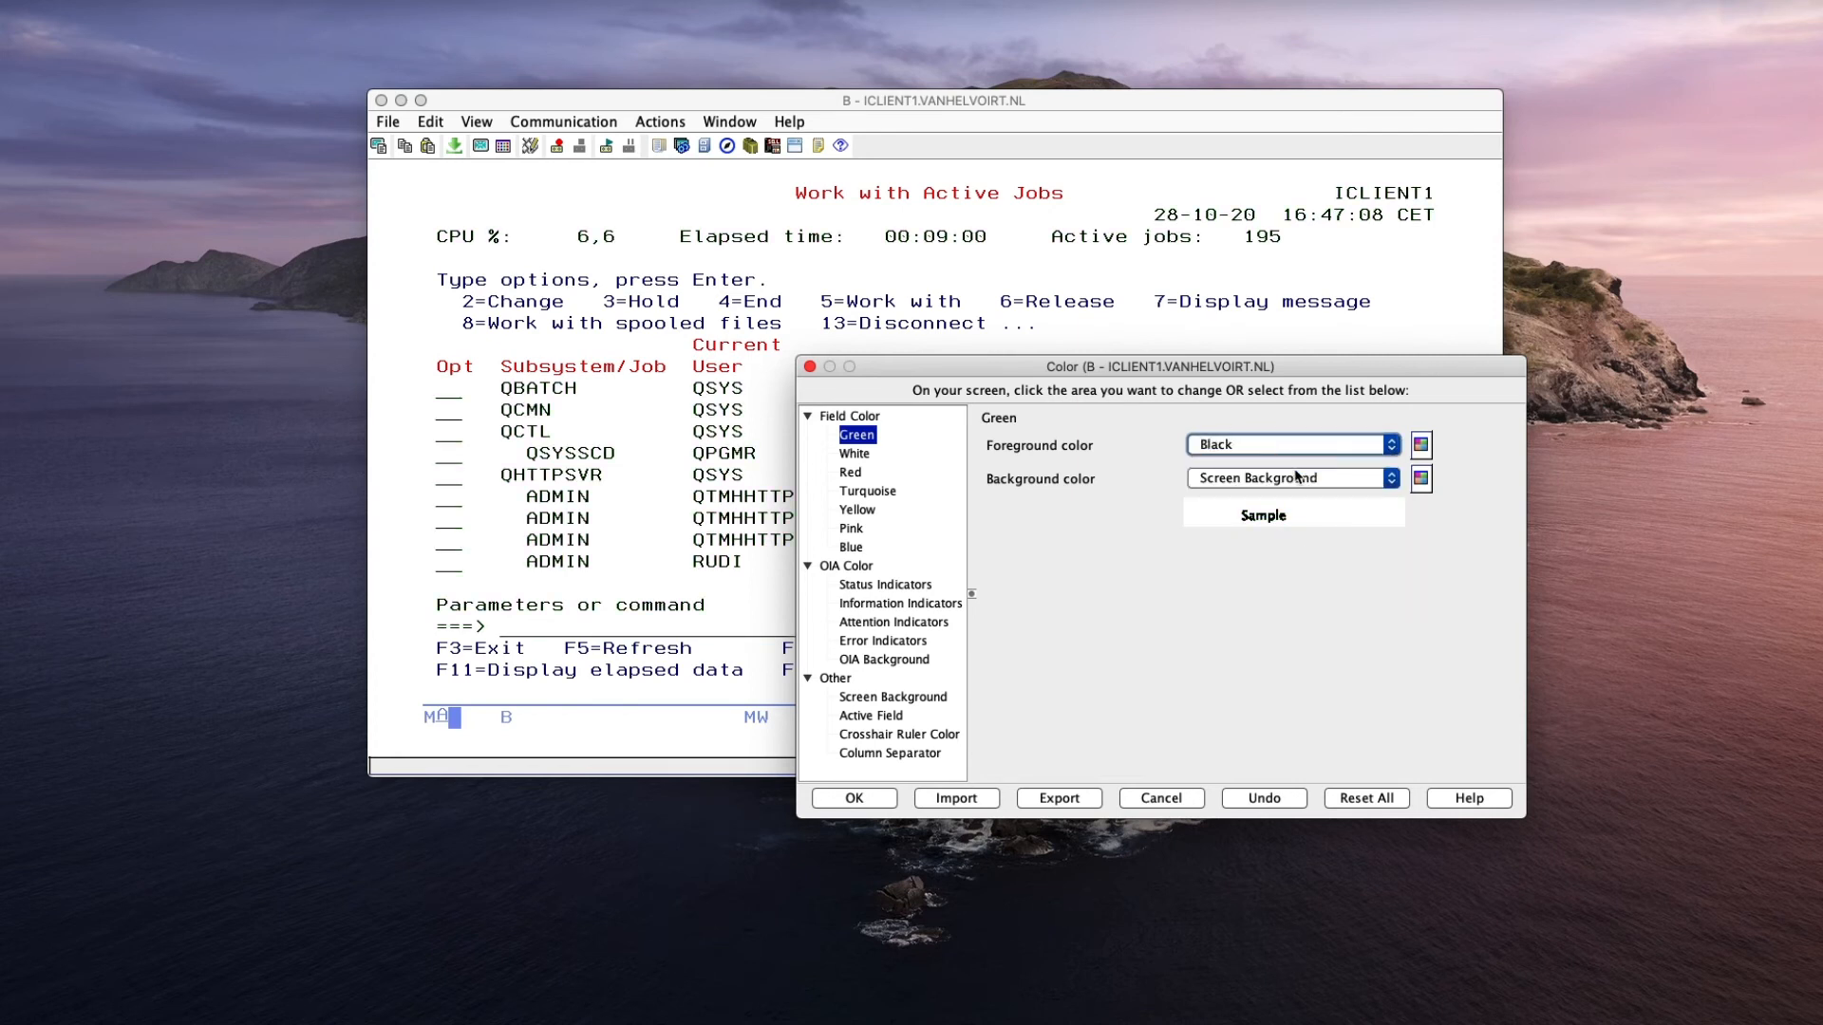
Enable highlighting of the active field, apply the color settings, and place the cursor on the terminal's command line.
left_click(880, 698)
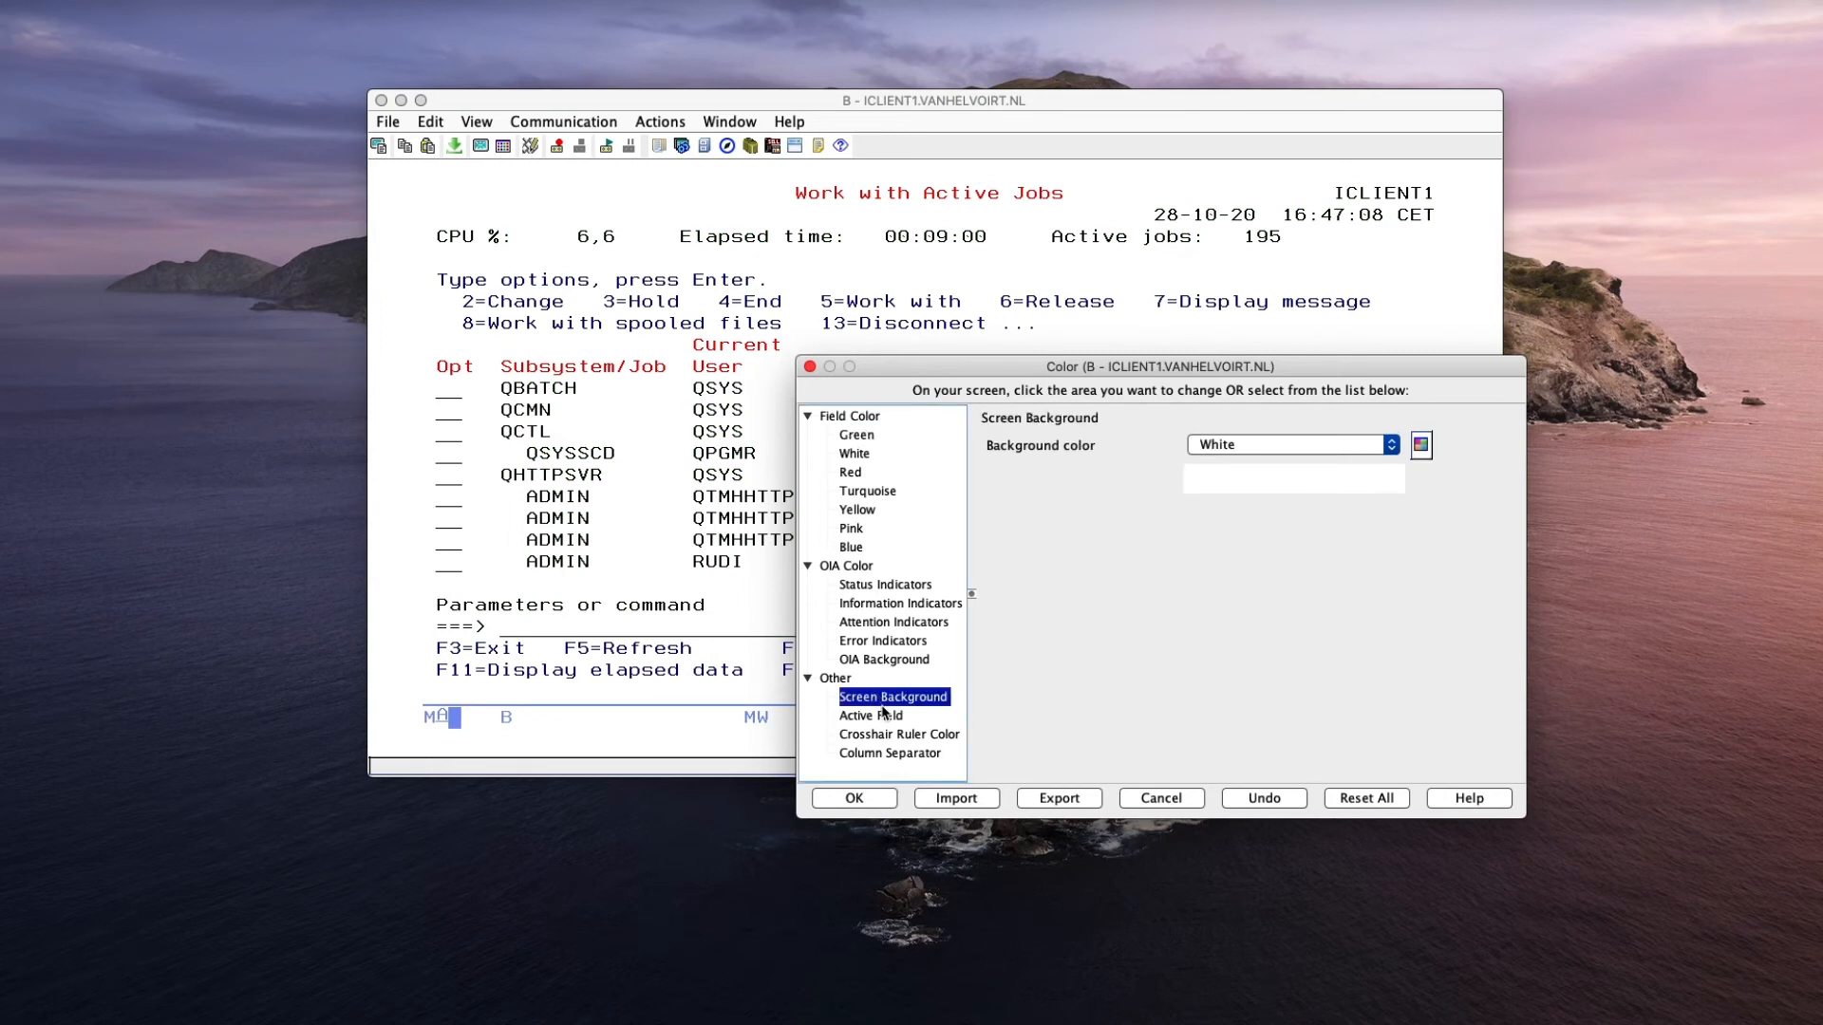
left_click(885, 717)
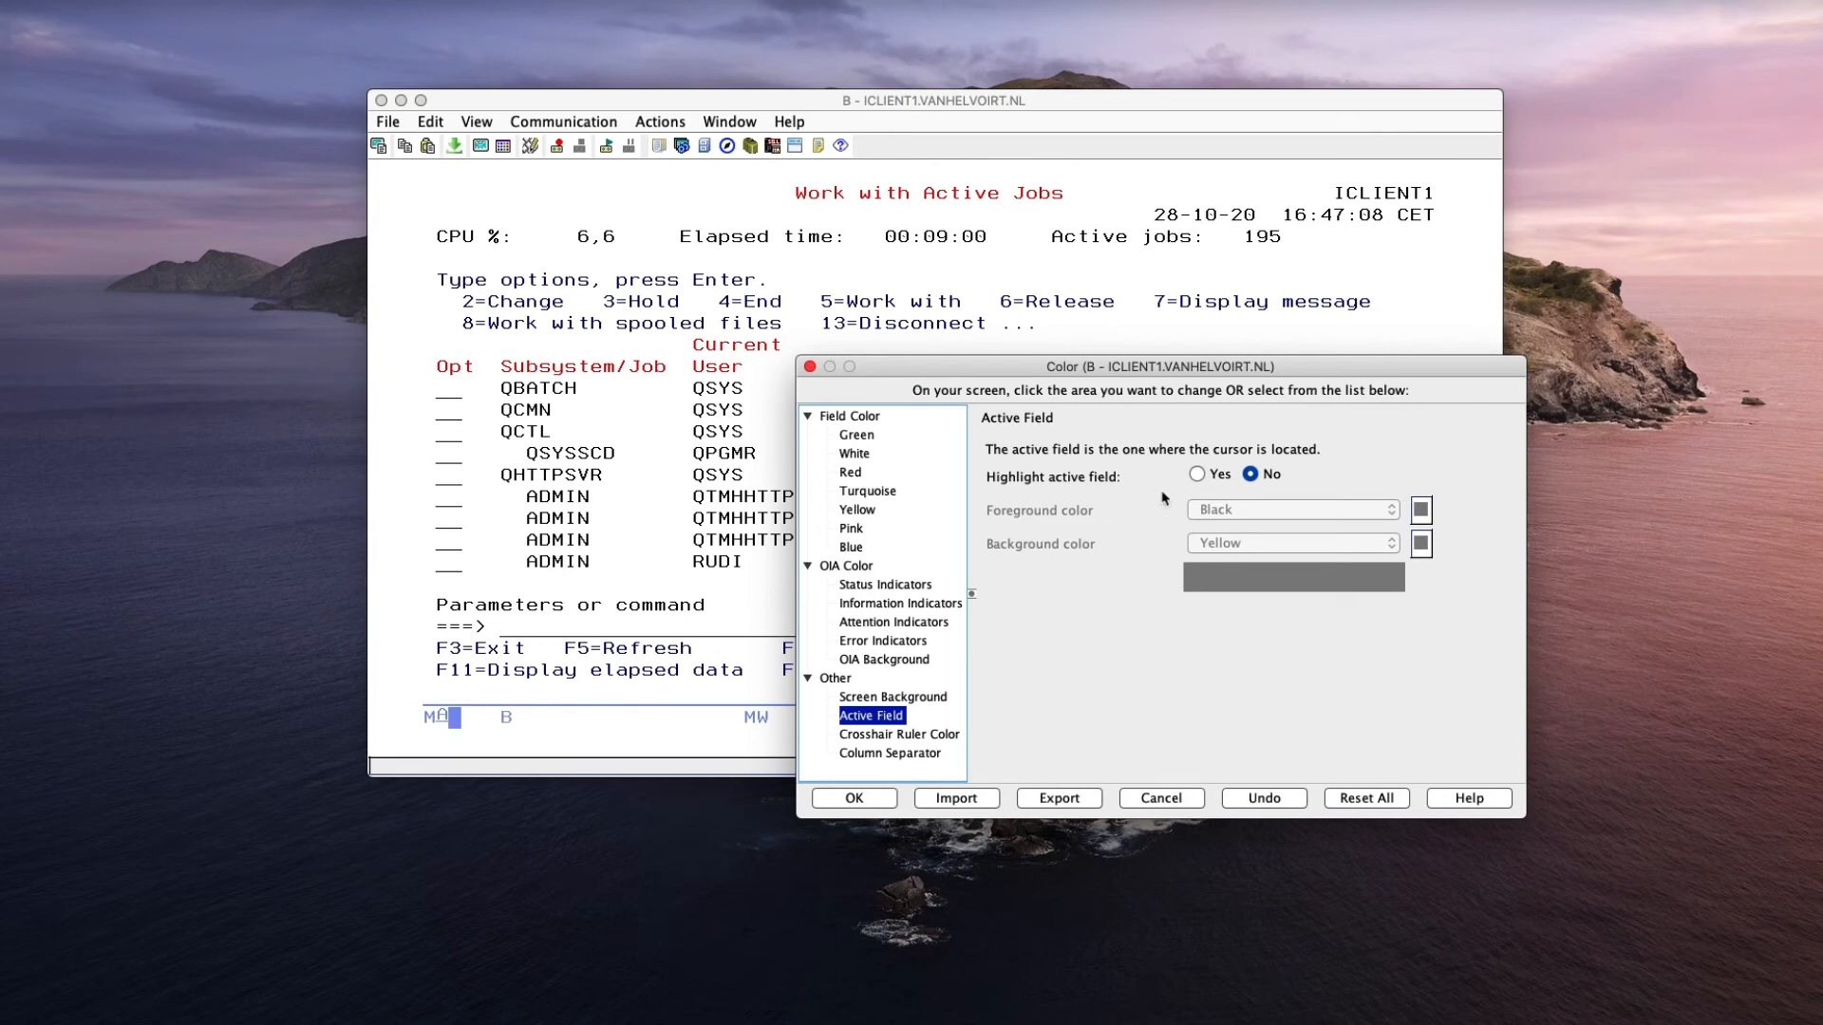
left_click(1198, 475)
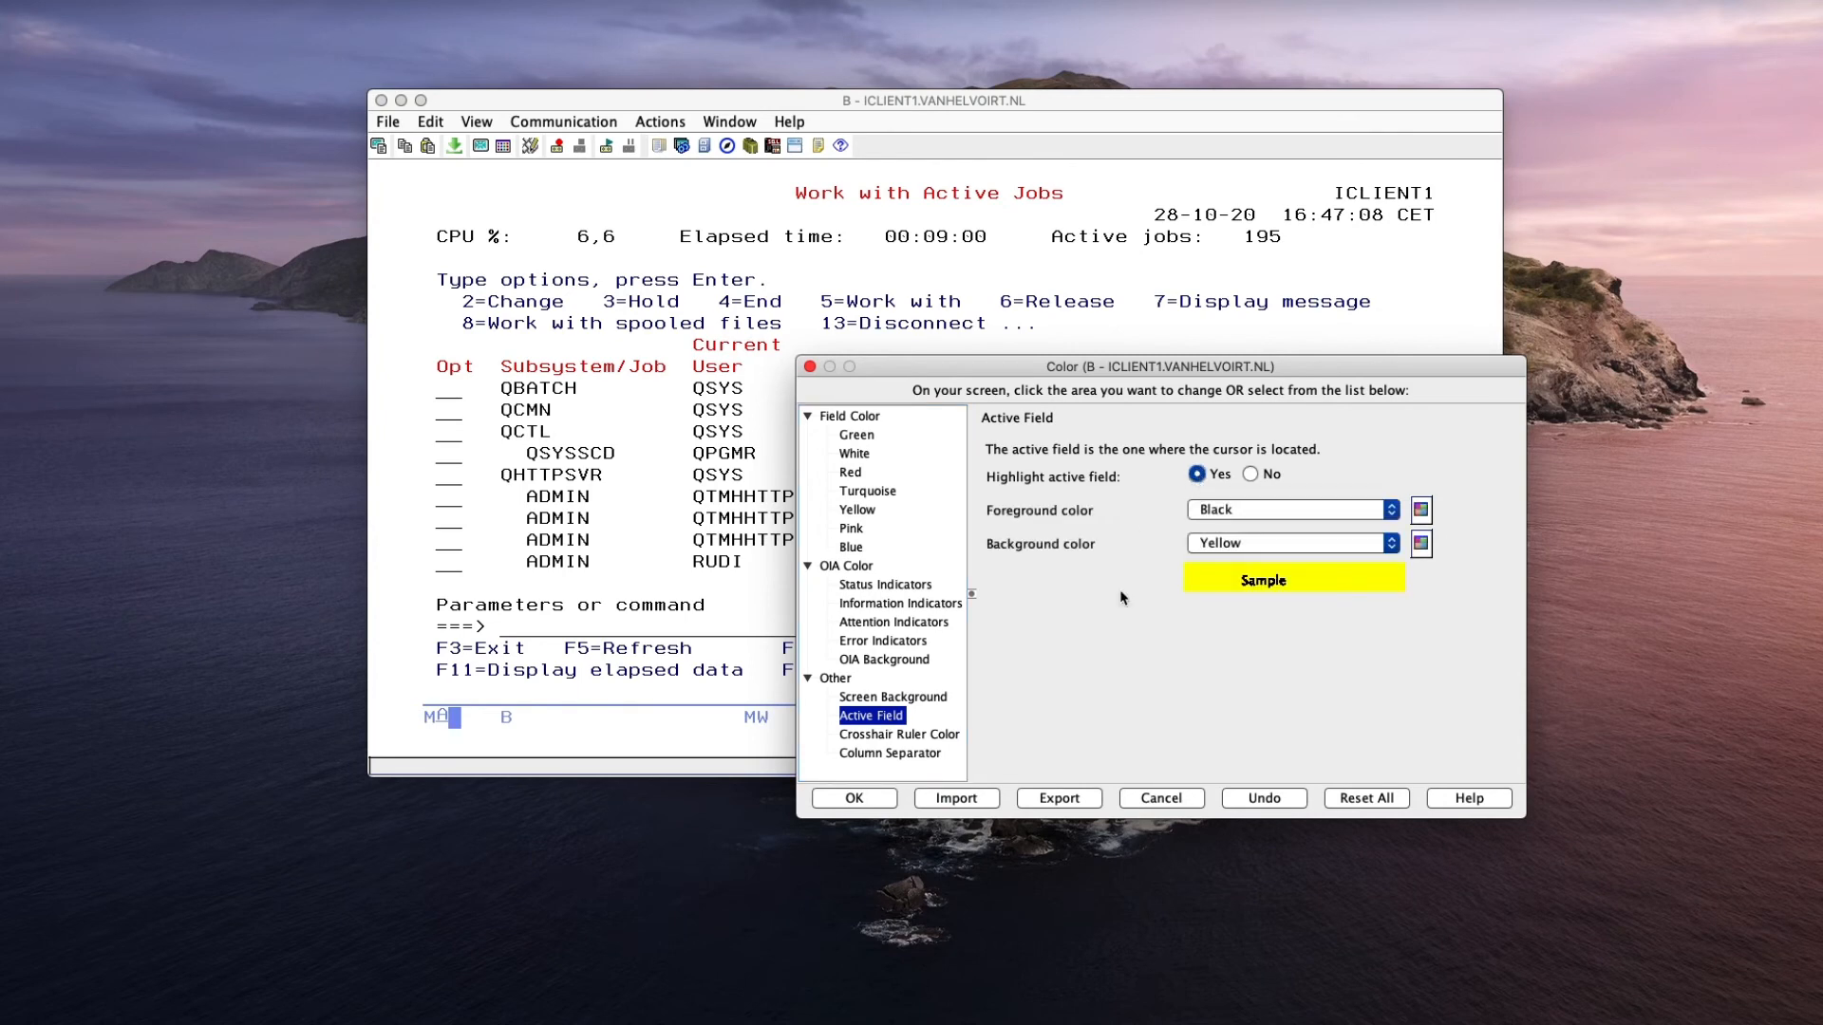
left_click(856, 806)
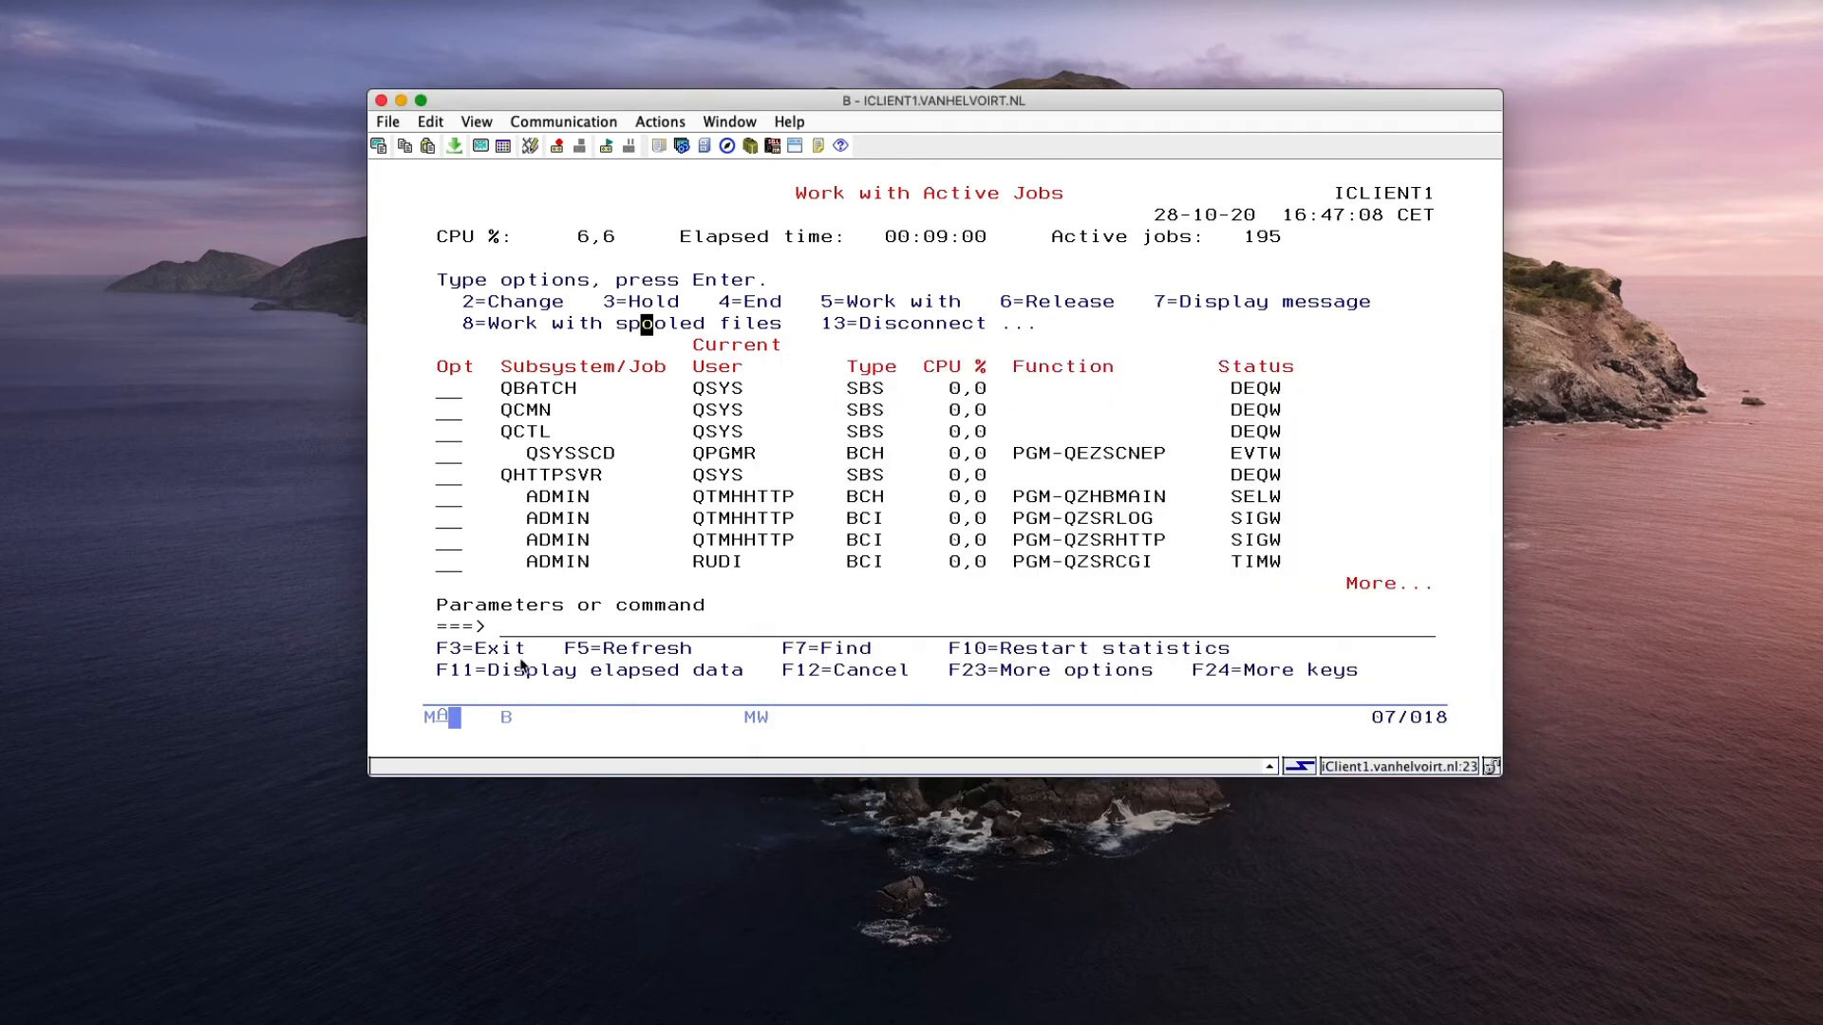
left_click(507, 630)
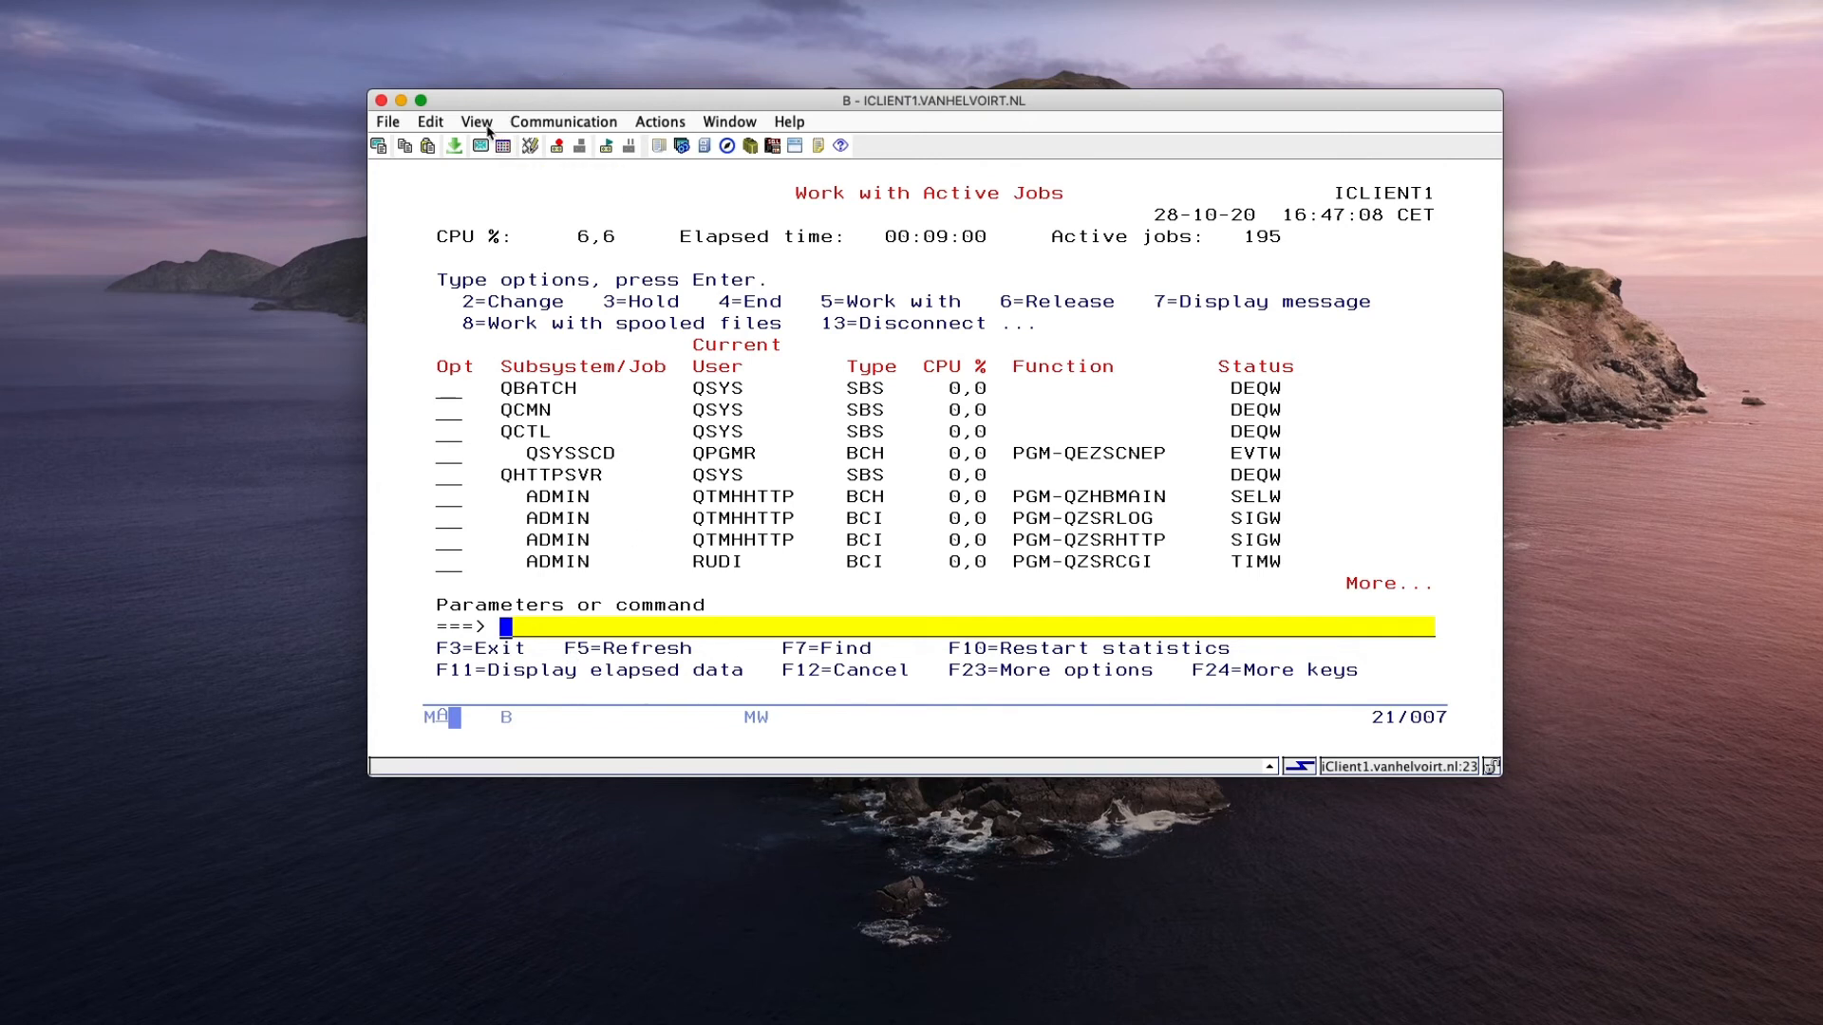
left_click(397, 123)
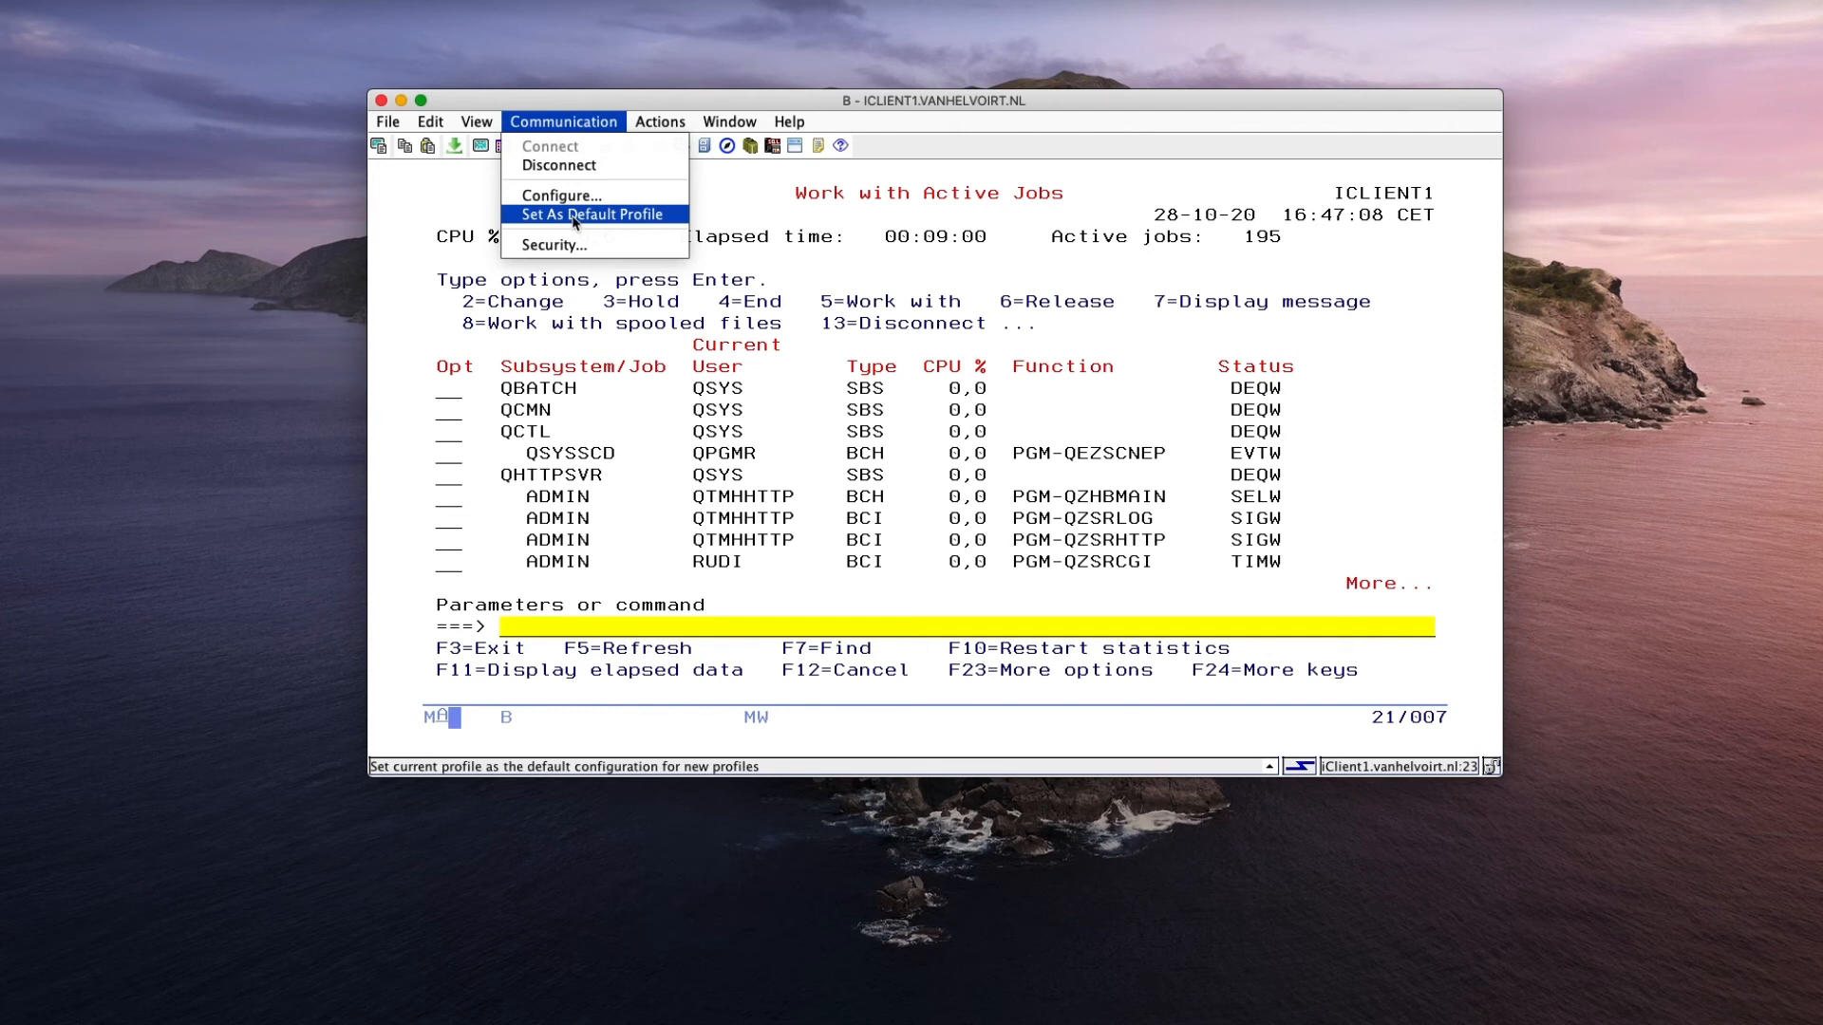
left_click(425, 224)
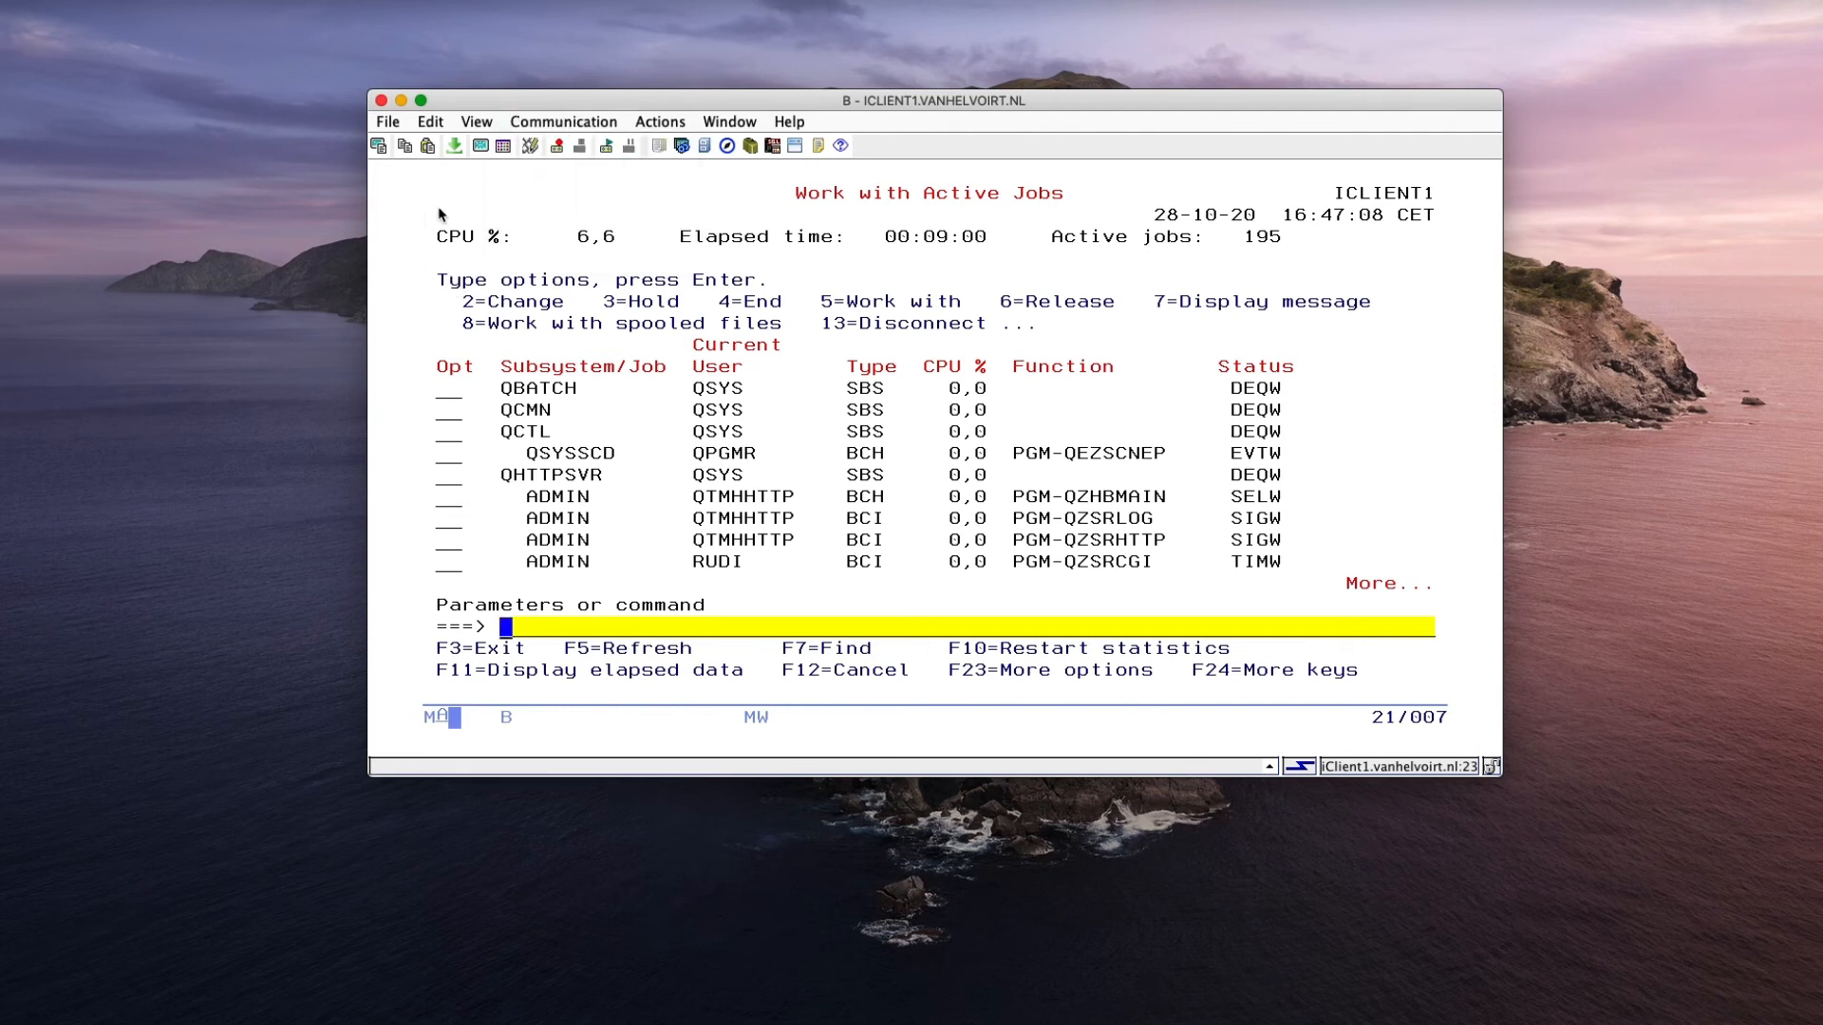
Reopen the display color settings and try to export the color scheme to a file named mycolors.col in the Emulator folder.
left_click(503, 145)
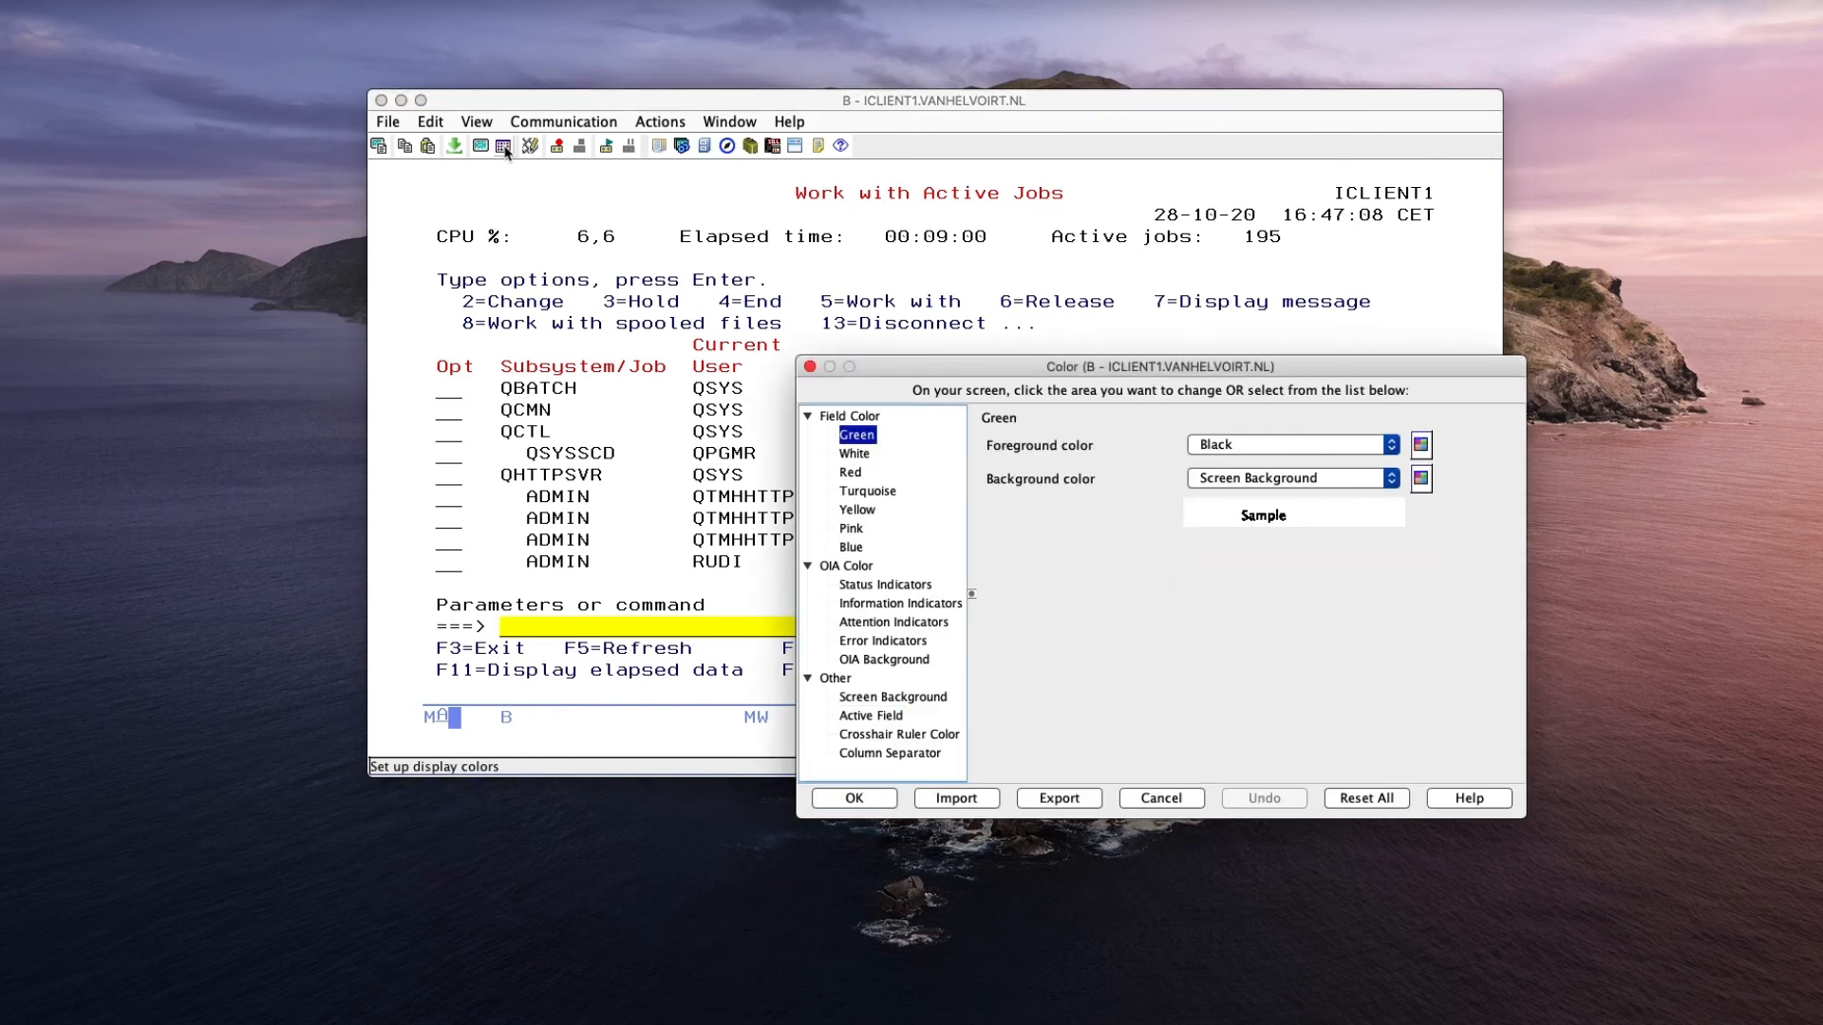
left_click(1059, 798)
left_click(950, 595)
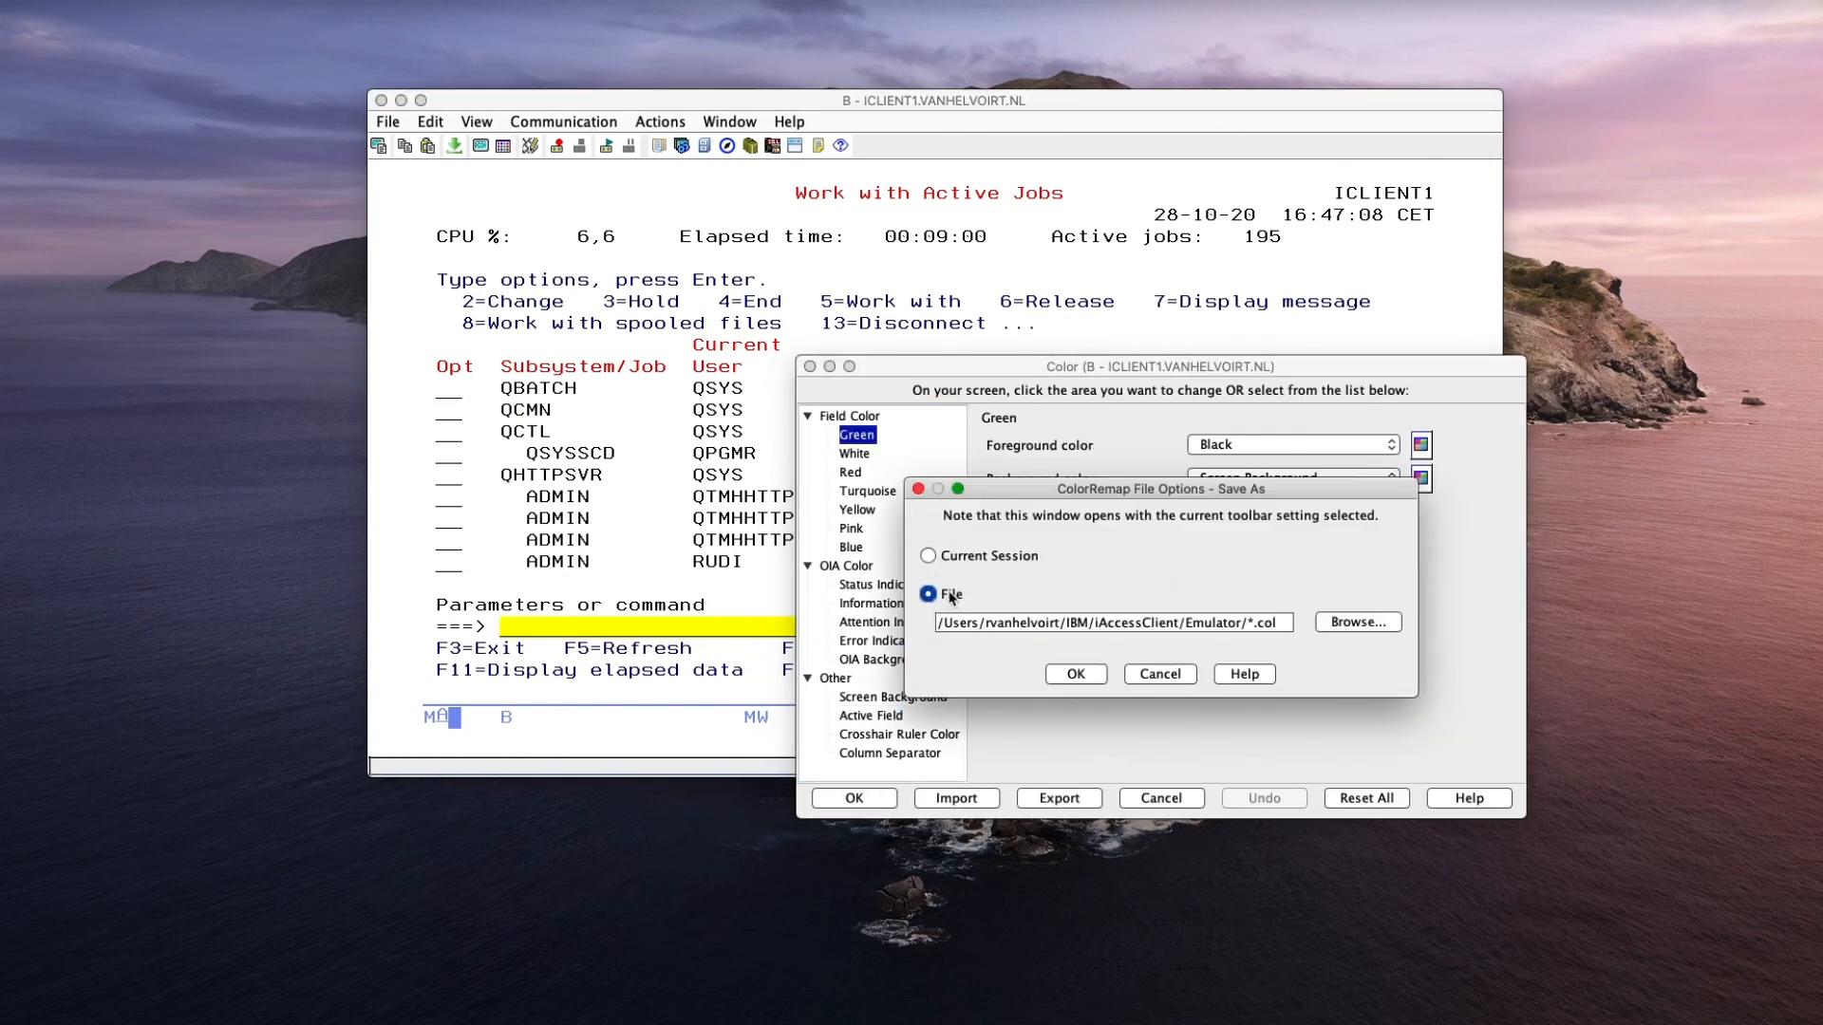
left_click(1251, 624)
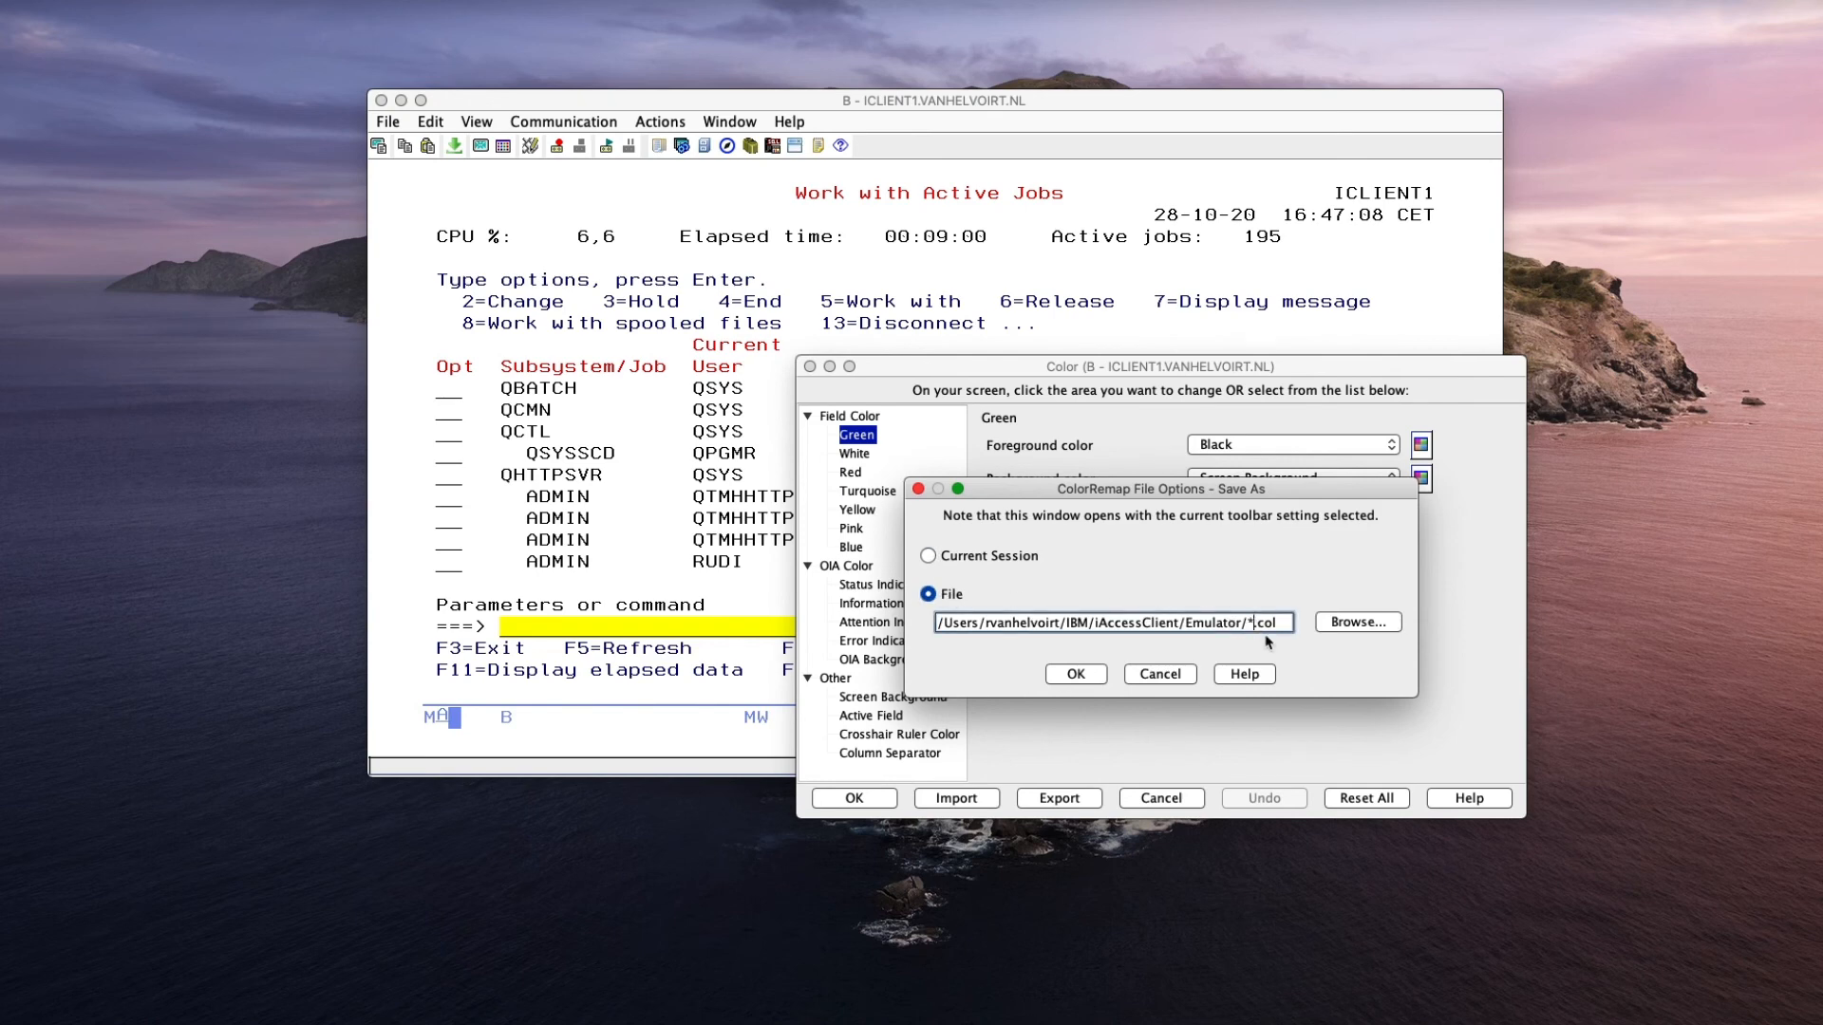
key("BackSpace")
type("mycolors")
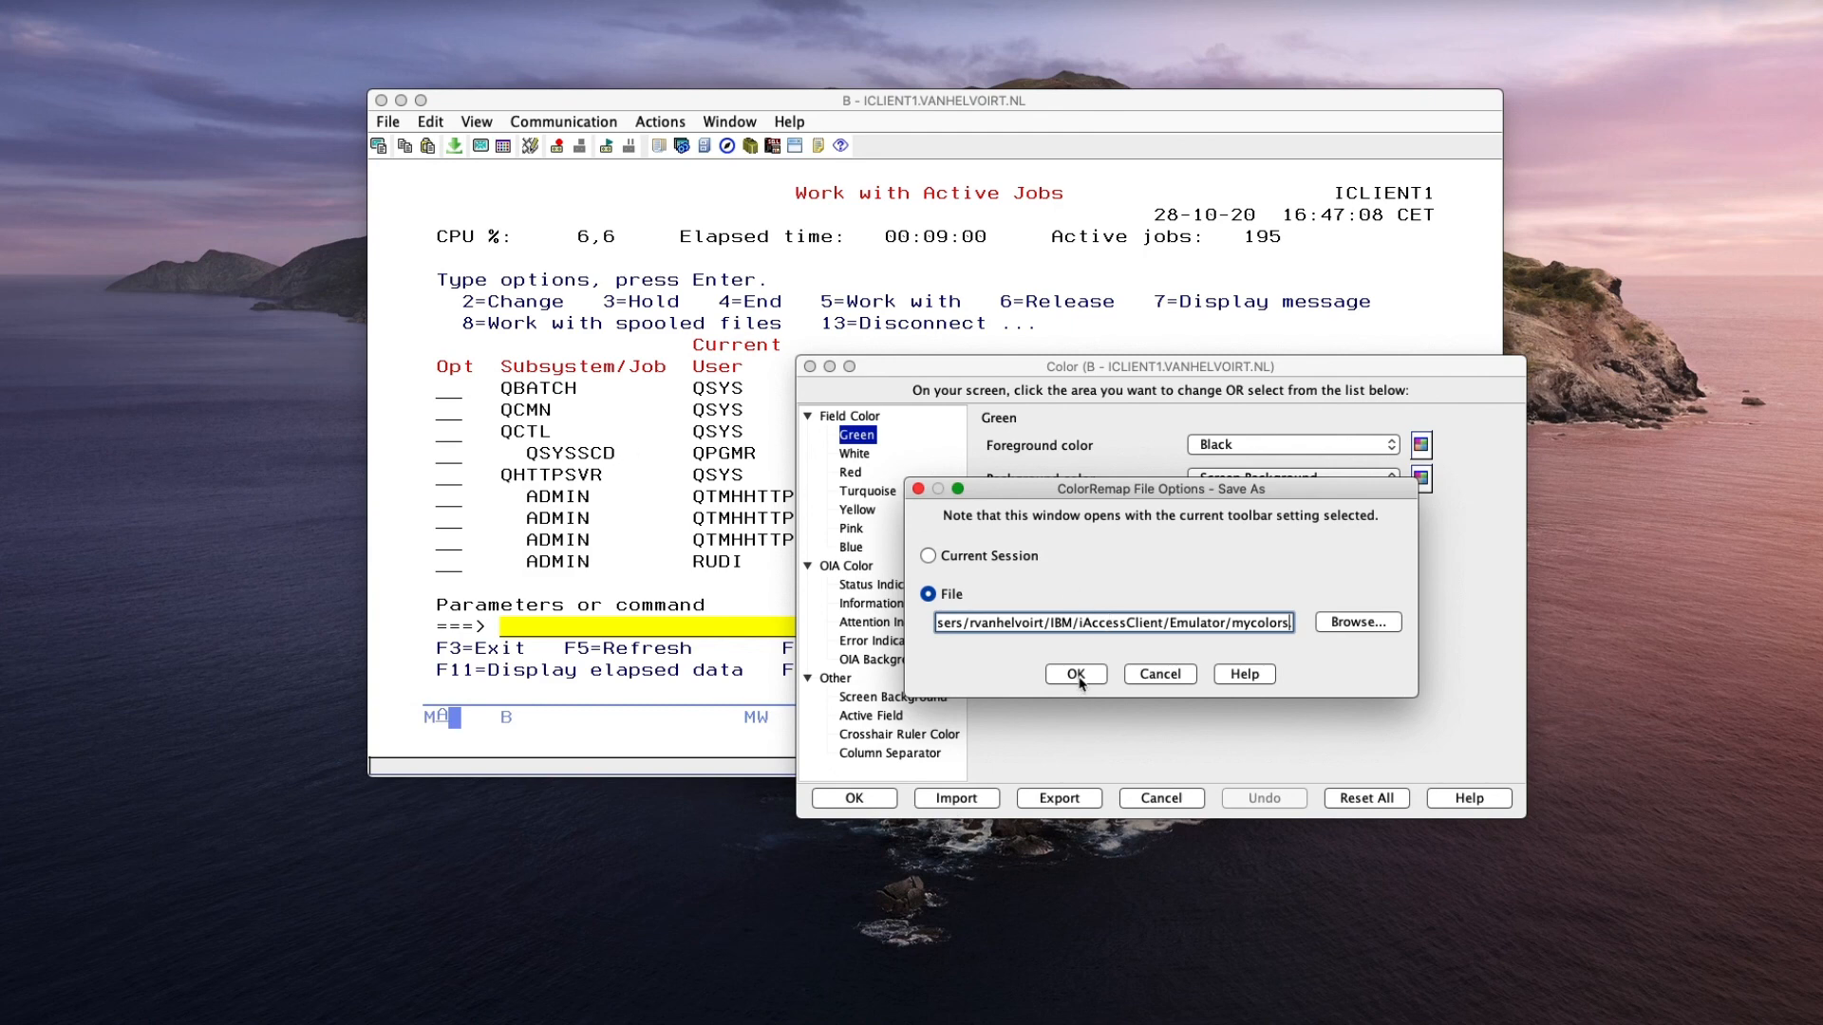
left_click(1160, 676)
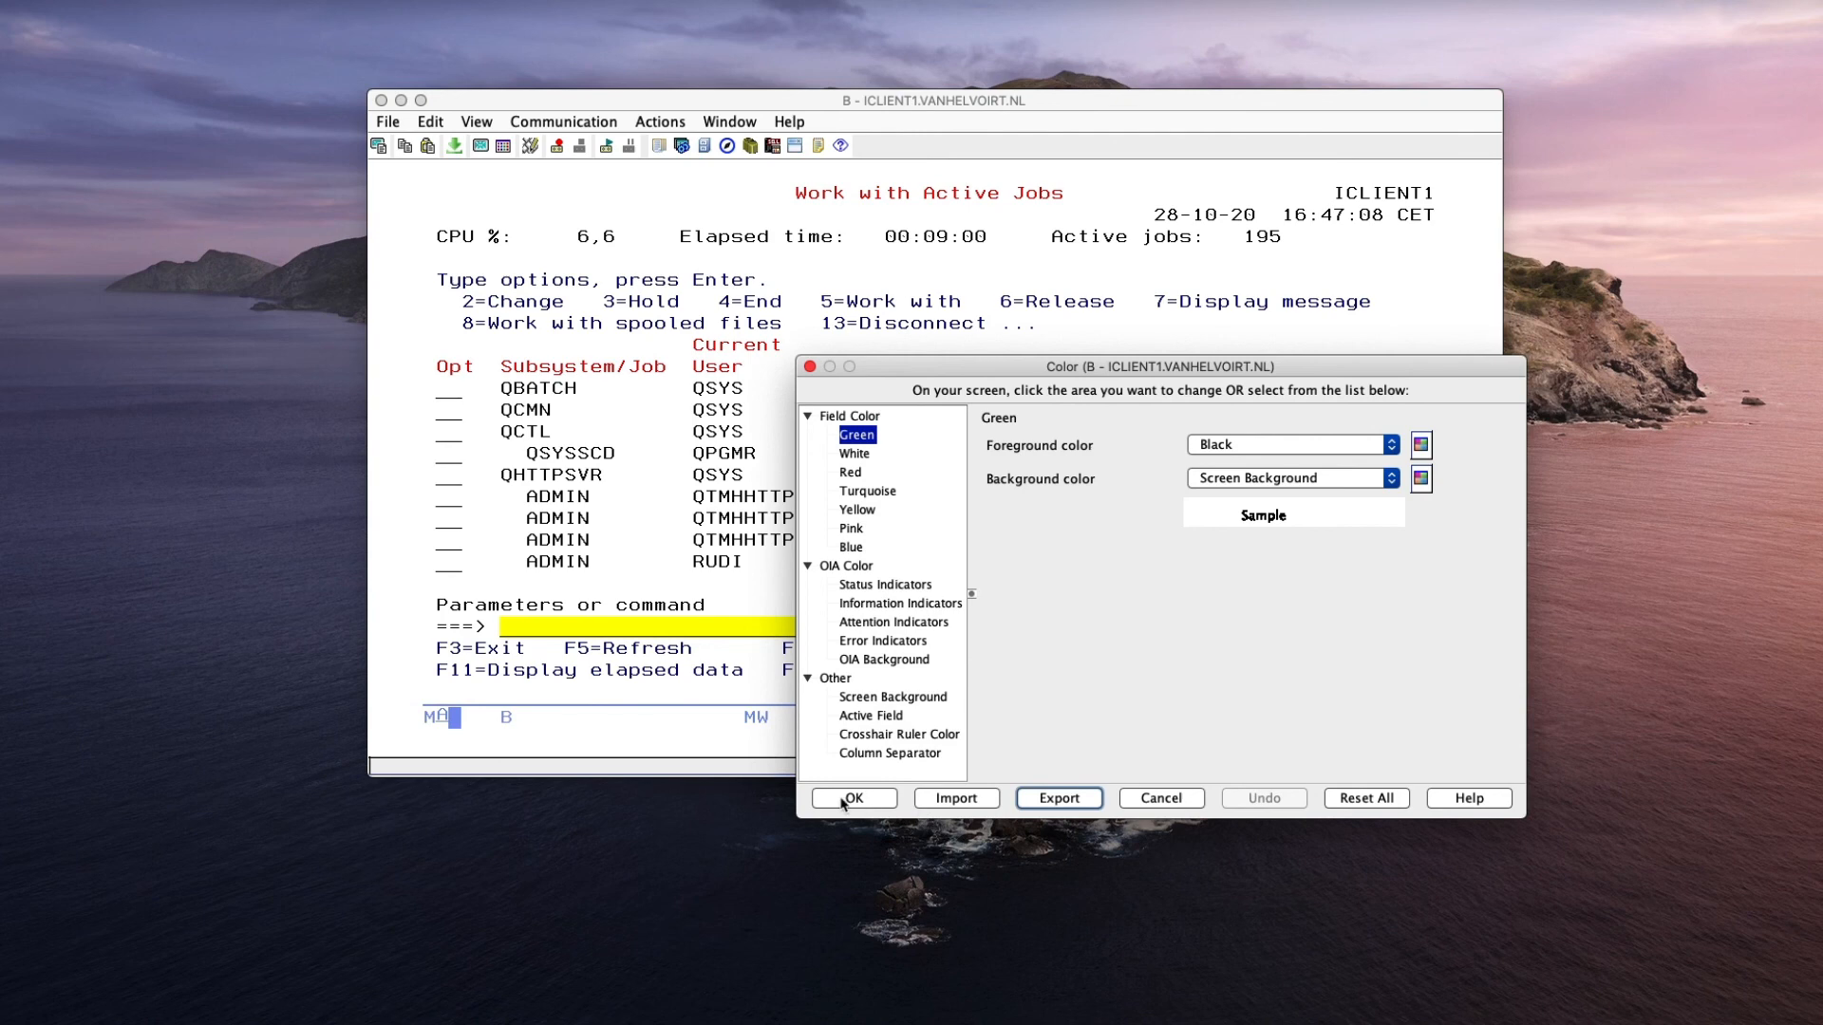